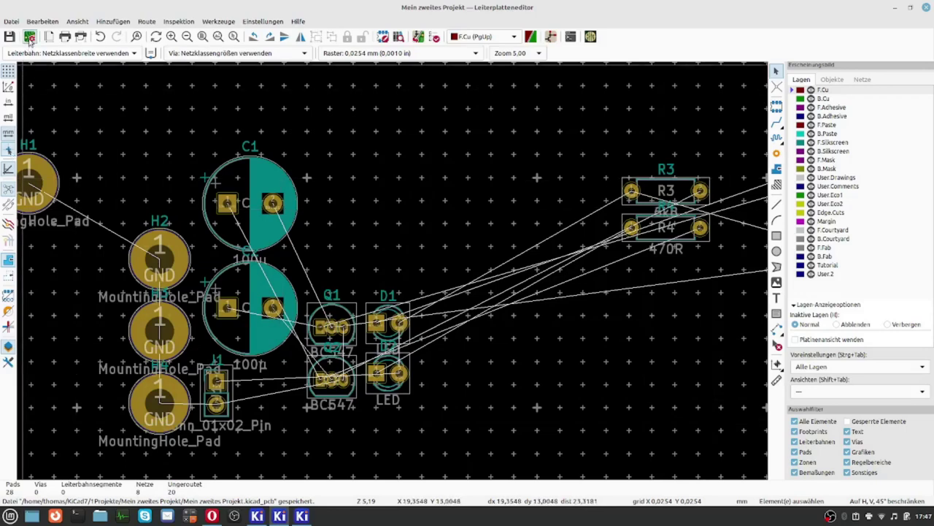
Step: Open the board setup and review the editor layers, the physical stackup and the design-rule constraints
{"action": "left_click", "coordinate": [29, 37]}
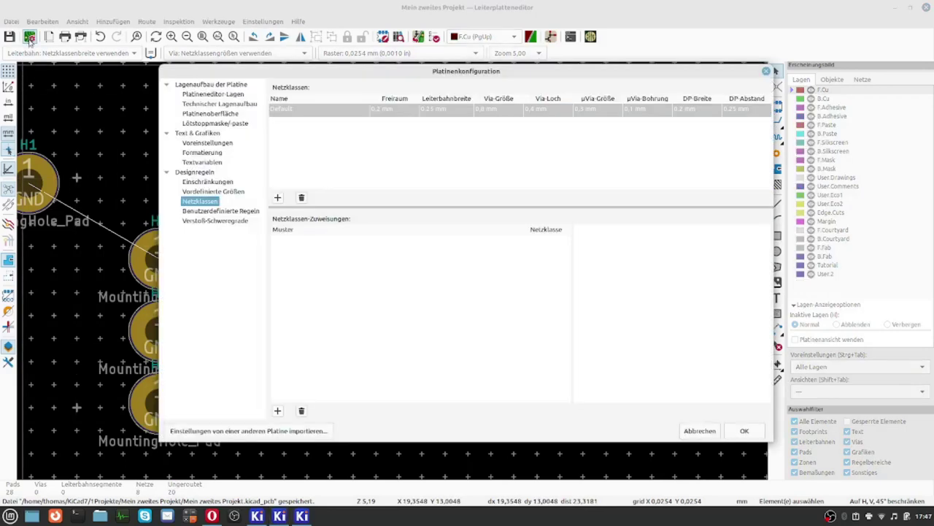
{"action": "left_click", "coordinate": [219, 94]}
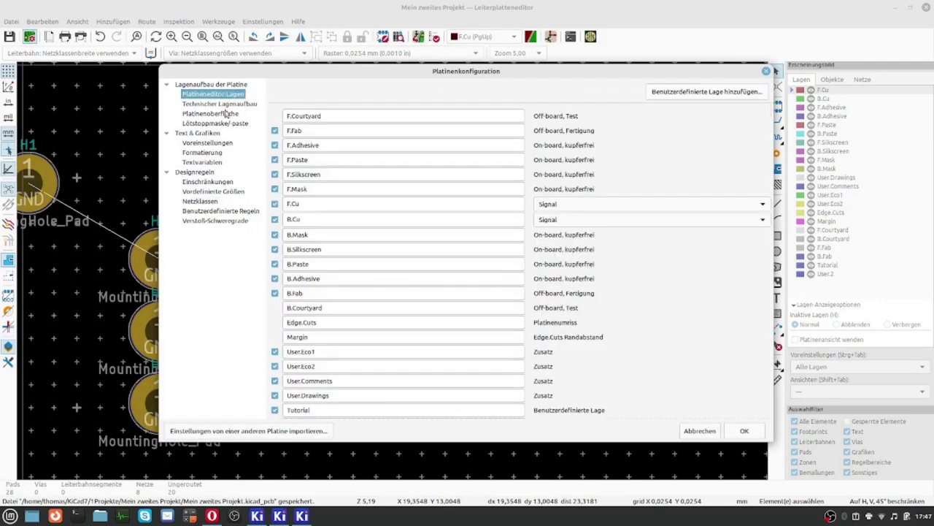
{"action": "left_click", "coordinate": [223, 105]}
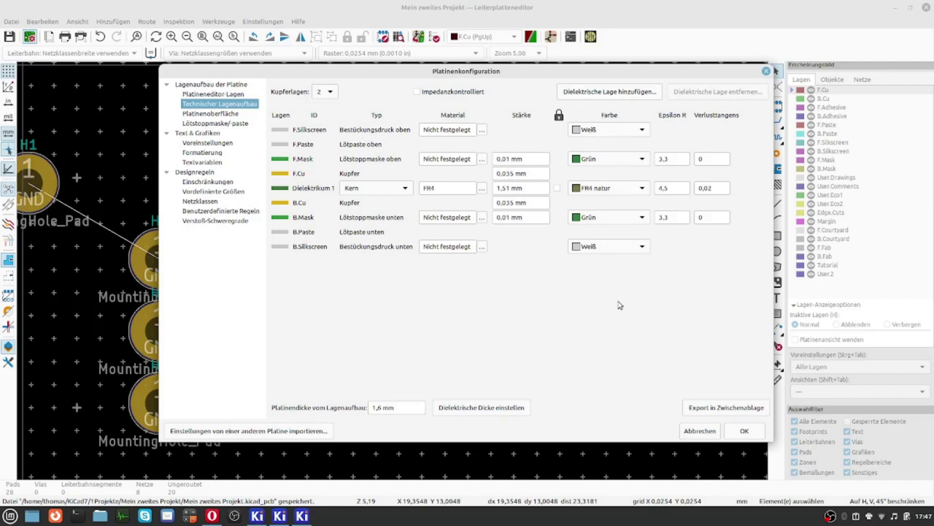
{"action": "left_click", "coordinate": [208, 182]}
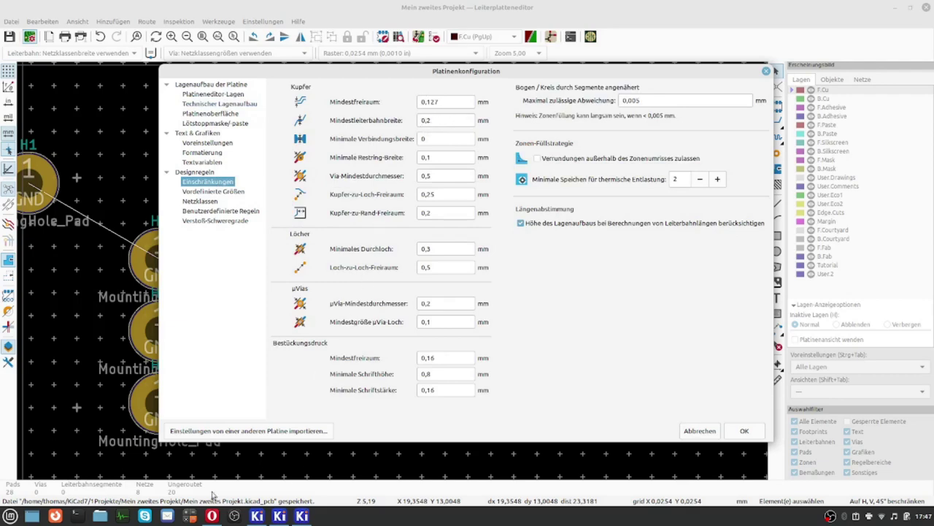
Step: Switch to the Opera browser and examine JLCPCB's rigid PCB specifications and drill and hole size limits, and return to the board setup's constraints
{"action": "left_click", "coordinate": [212, 515]}
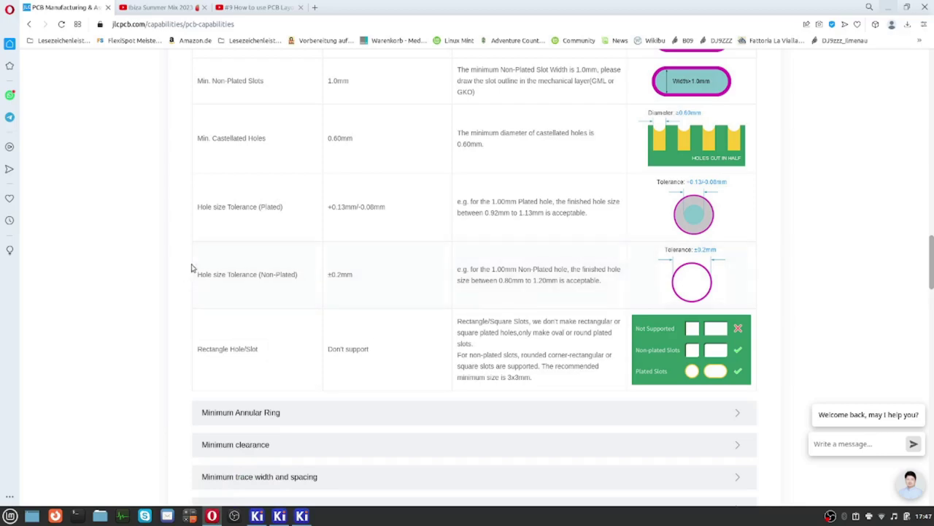
{"action": "scroll", "coordinate": [192, 268], "scroll_direction": "up", "scroll_amount": 15}
{"action": "scroll", "coordinate": [192, 267], "scroll_direction": "up", "scroll_amount": 4}
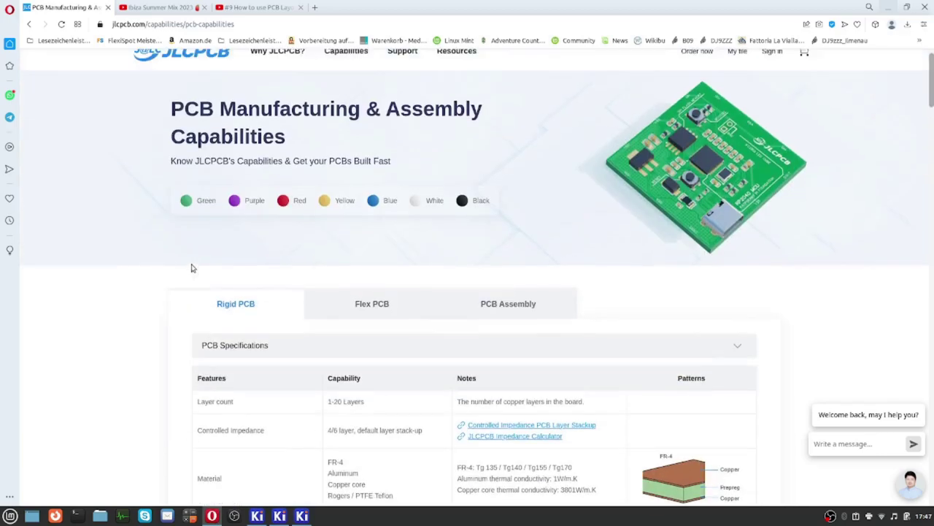
{"action": "scroll", "coordinate": [192, 267], "scroll_direction": "down", "scroll_amount": 3}
{"action": "scroll", "coordinate": [192, 267], "scroll_direction": "down", "scroll_amount": 8}
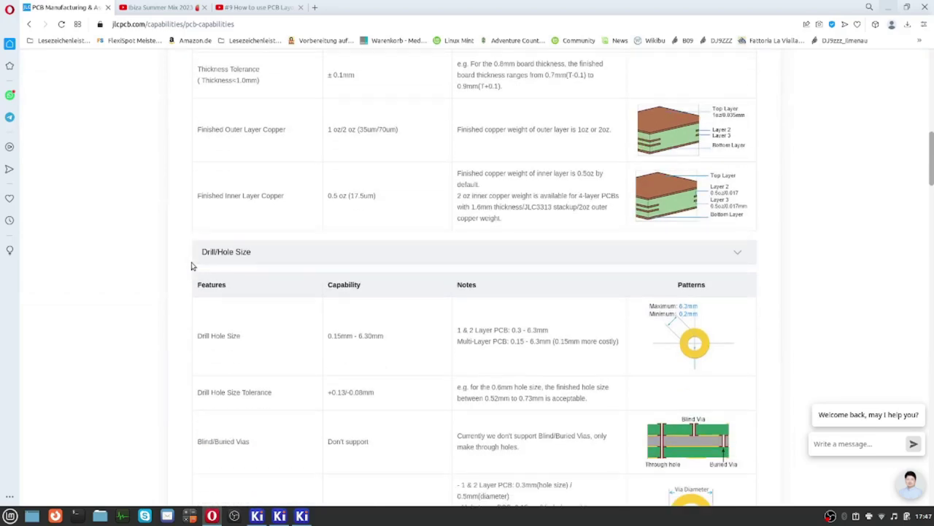
{"action": "scroll", "coordinate": [192, 267], "scroll_direction": "up", "scroll_amount": 4}
{"action": "scroll", "coordinate": [357, 188], "scroll_direction": "down", "scroll_amount": 9}
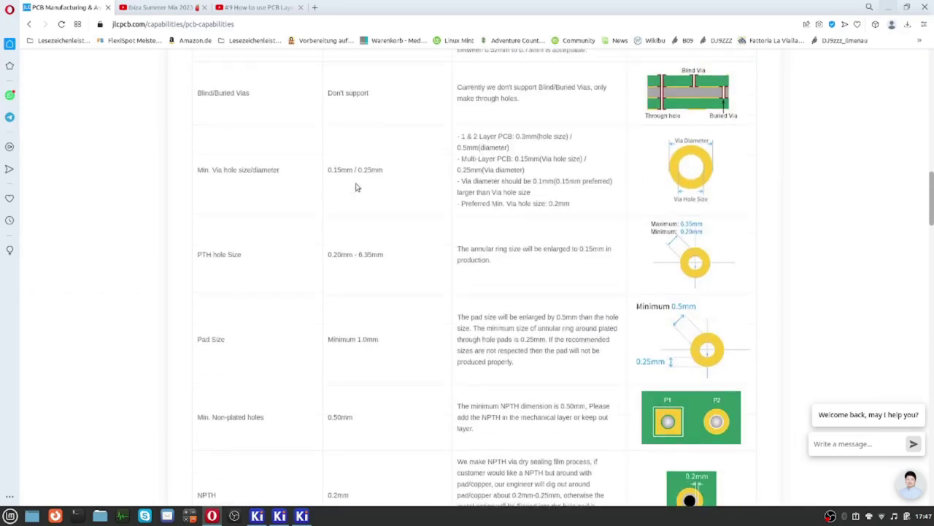
{"action": "scroll", "coordinate": [357, 188], "scroll_direction": "down", "scroll_amount": 8}
{"action": "scroll", "coordinate": [357, 188], "scroll_direction": "up", "scroll_amount": 5}
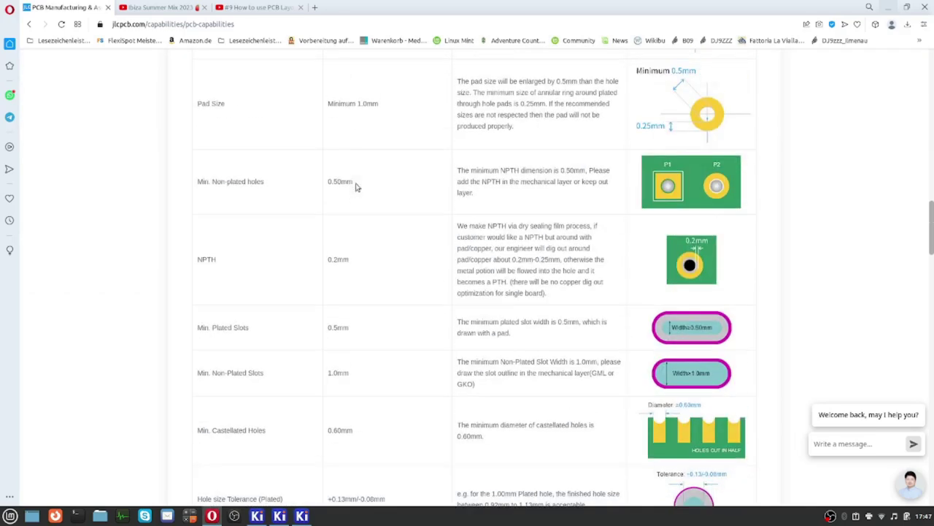
{"action": "scroll", "coordinate": [357, 188], "scroll_direction": "up", "scroll_amount": 10}
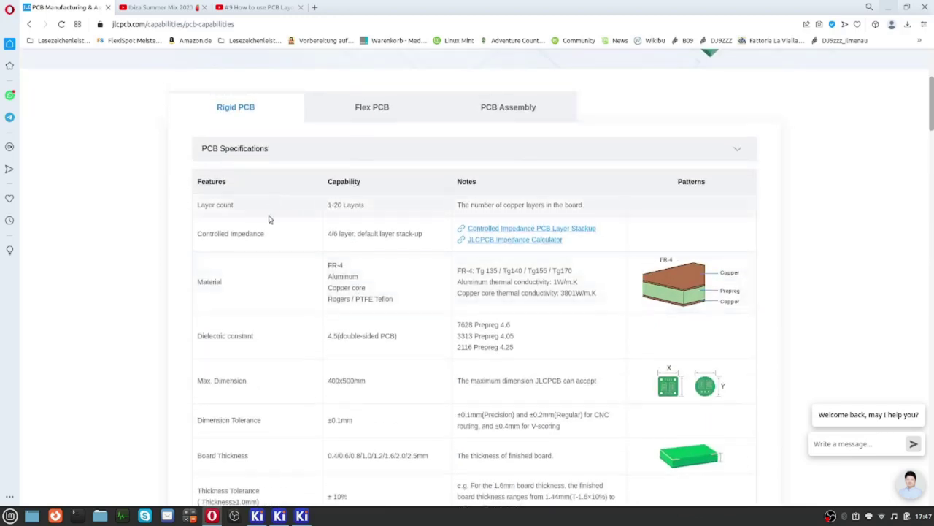
{"action": "left_click", "coordinate": [299, 517]}
{"action": "left_click", "coordinate": [280, 517]}
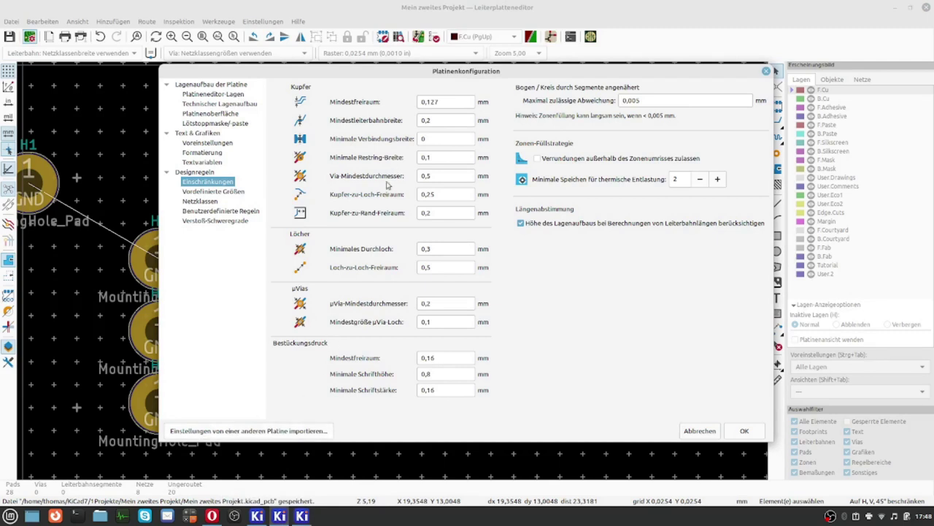
Step: Start importing settings from another board and select every import category, from board layers and stackup to violation severities
{"action": "left_click", "coordinate": [321, 431]}
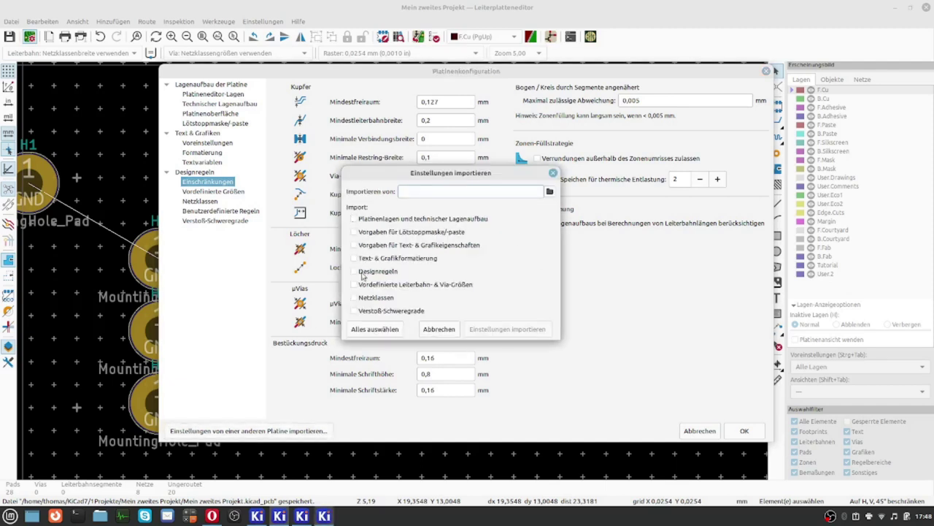
{"action": "left_click", "coordinate": [549, 192]}
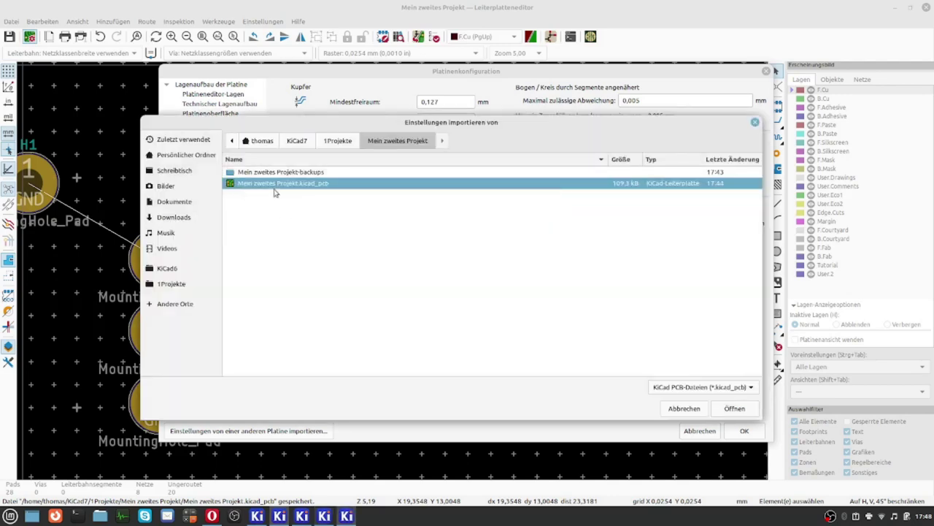
{"action": "left_click", "coordinate": [684, 409]}
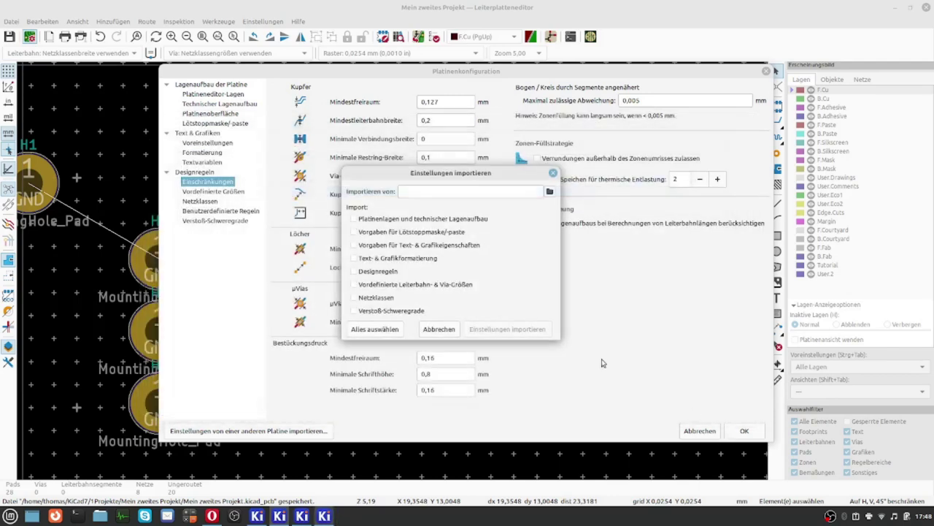
{"action": "left_click", "coordinate": [354, 218]}
{"action": "left_click", "coordinate": [354, 232]}
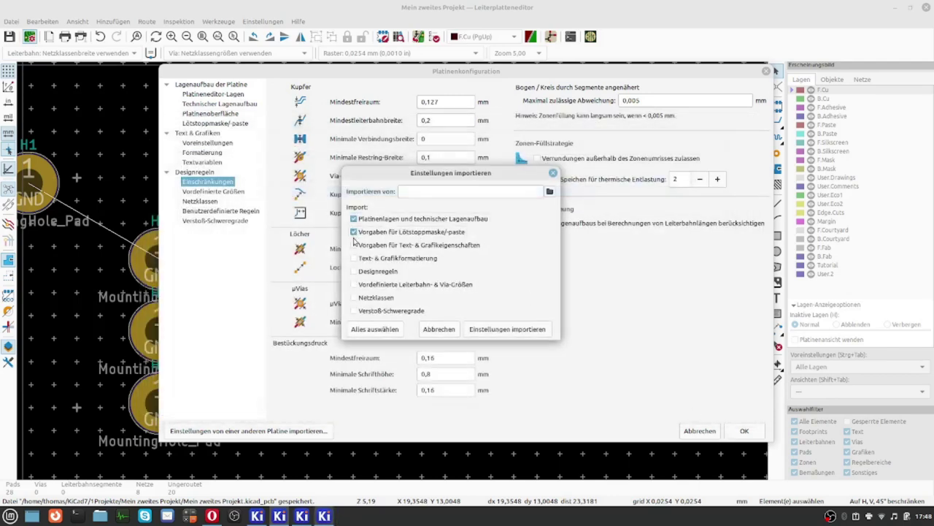
{"action": "left_click", "coordinate": [354, 258]}
{"action": "left_click", "coordinate": [354, 271]}
{"action": "left_click", "coordinate": [354, 284]}
{"action": "left_click", "coordinate": [355, 298]}
Step: Import the selected settings from Mein erstes Projekt.kicad_pcb in the 1Projekte folder, and discard the board setup changes
{"action": "left_click", "coordinate": [550, 192]}
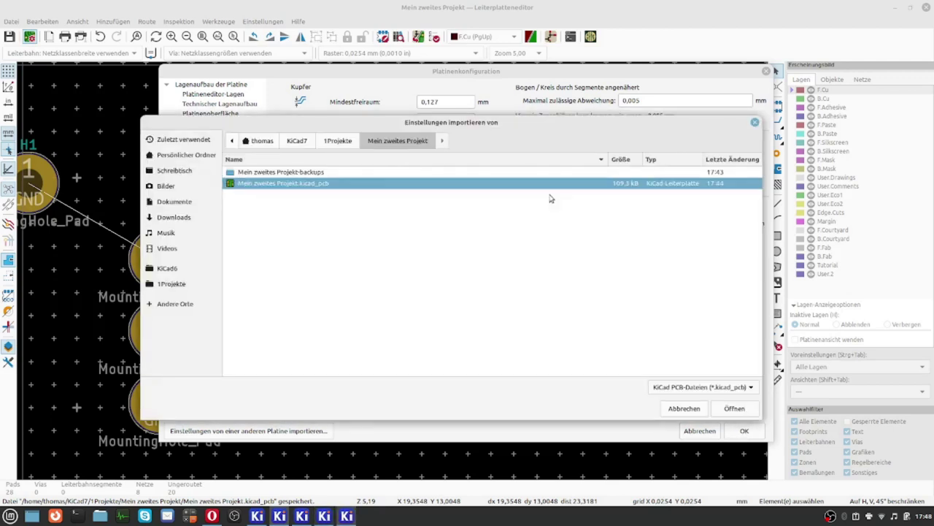
{"action": "left_click", "coordinate": [330, 147]}
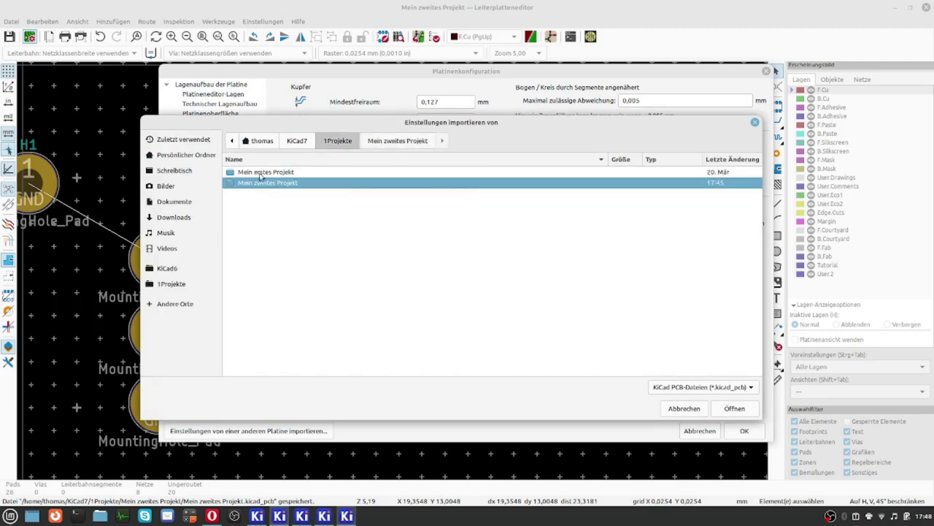
{"action": "double_click", "coordinate": [260, 174]}
{"action": "left_click", "coordinate": [261, 183]}
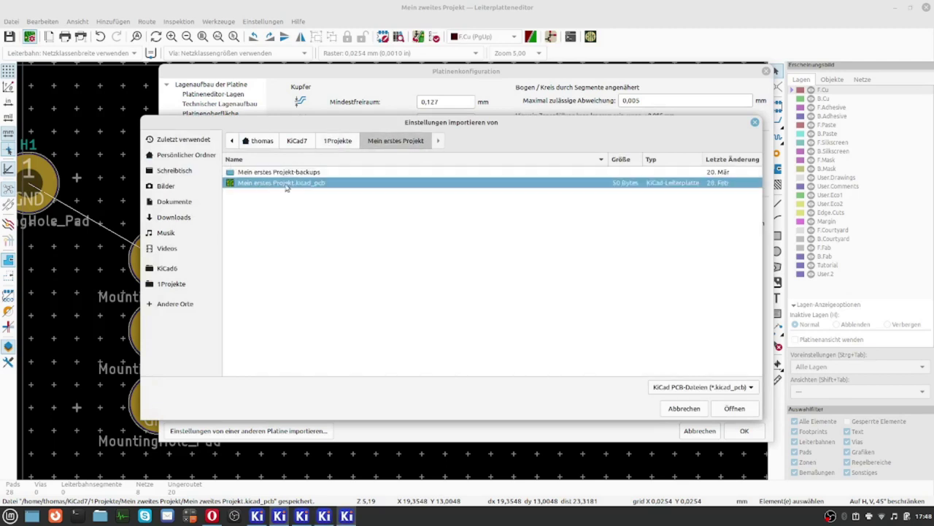
{"action": "left_click_drag", "start_coordinate": [554, 123], "coordinate": [552, 188]}
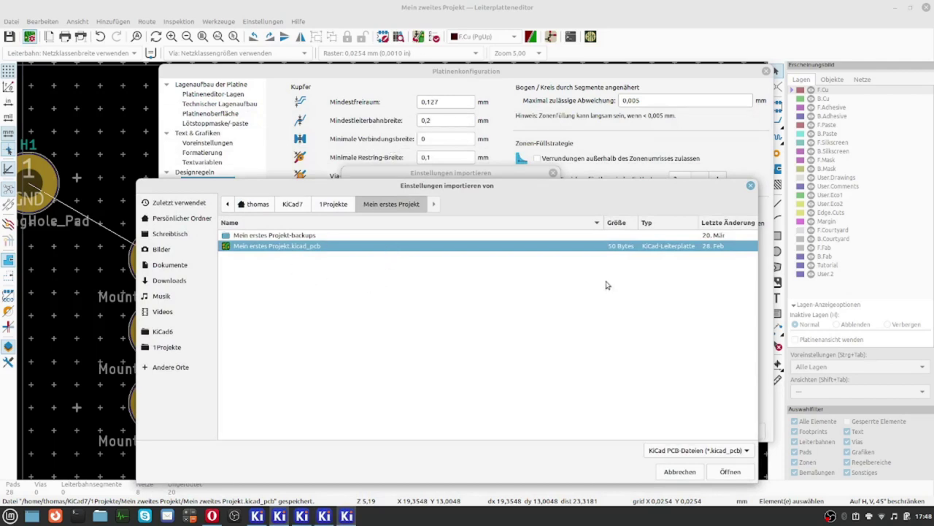
{"action": "left_click", "coordinate": [729, 472]}
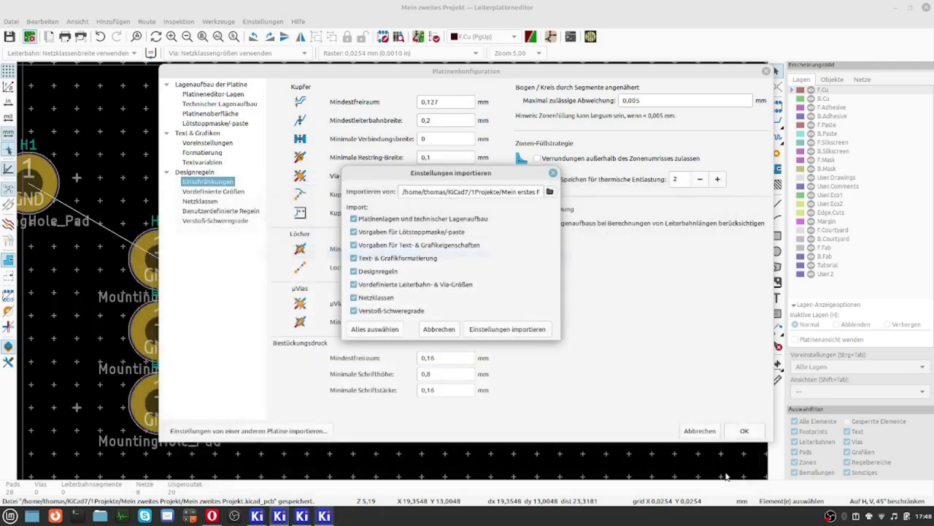
{"action": "left_click", "coordinate": [503, 330]}
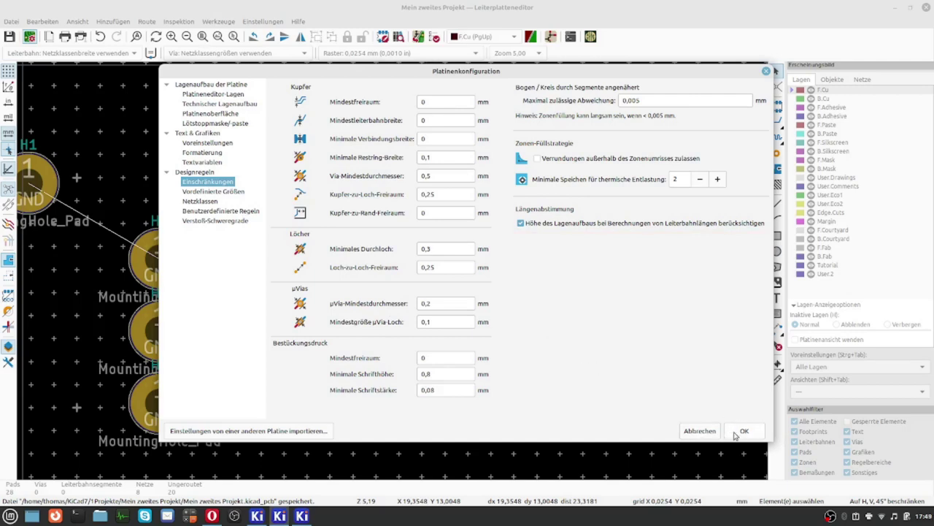
{"action": "left_click", "coordinate": [709, 432]}
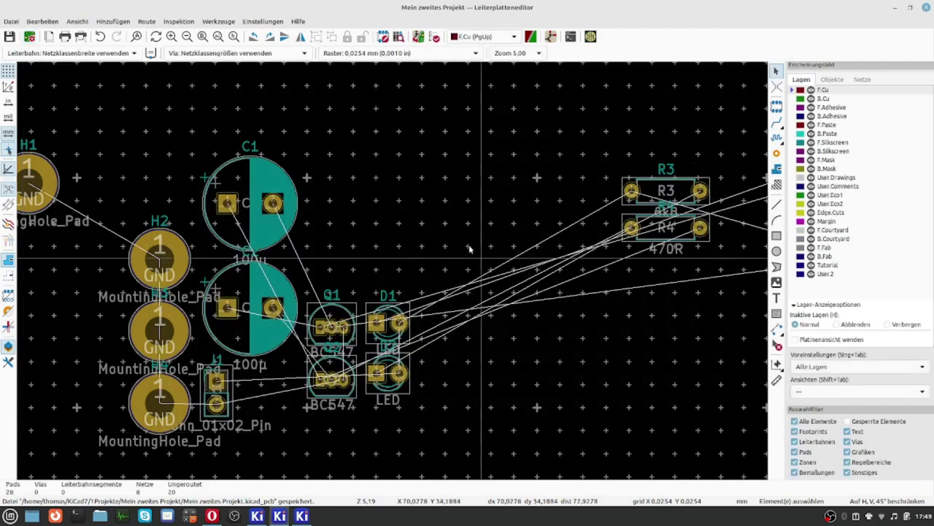
Step: Close the PCB editor, the schematic editor and the KiCad project manager, minimizing the browser window
{"action": "left_click", "coordinate": [925, 7]}
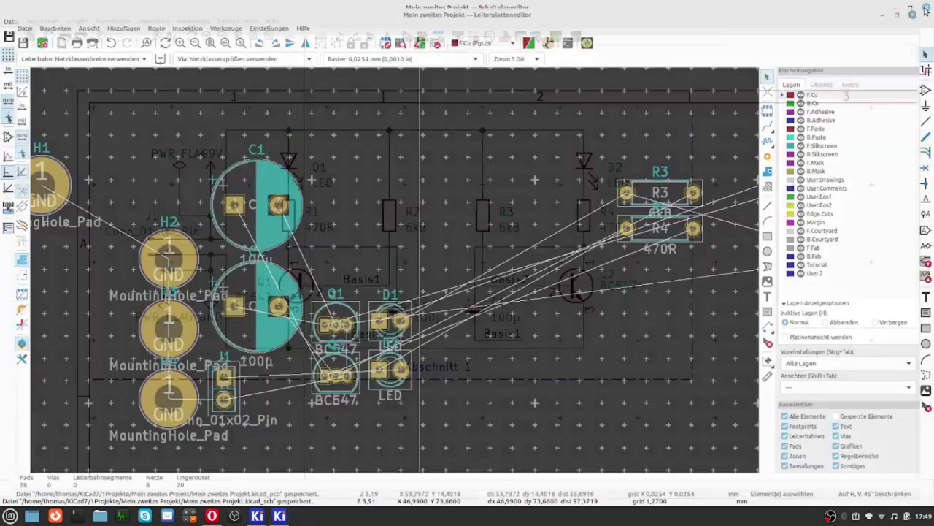
{"action": "left_click", "coordinate": [925, 8]}
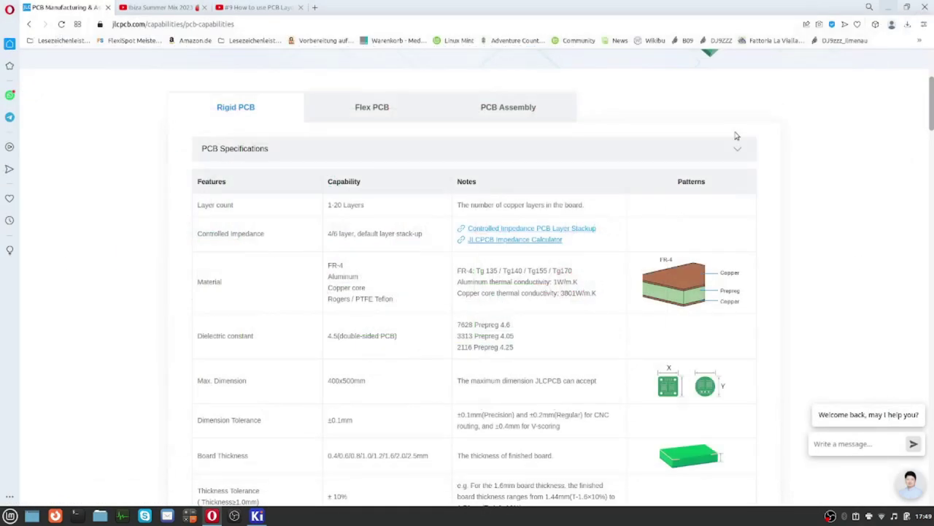
{"action": "left_click", "coordinate": [887, 8]}
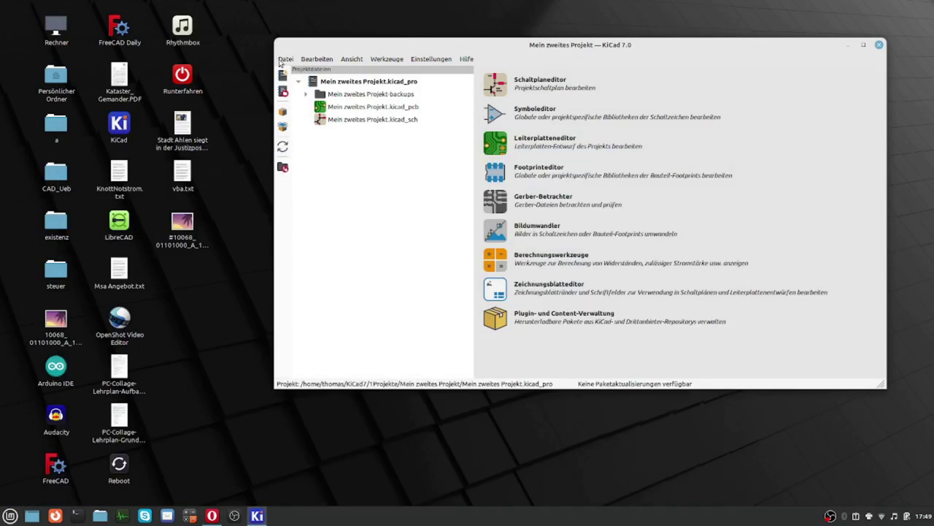
{"action": "left_click", "coordinate": [879, 45]}
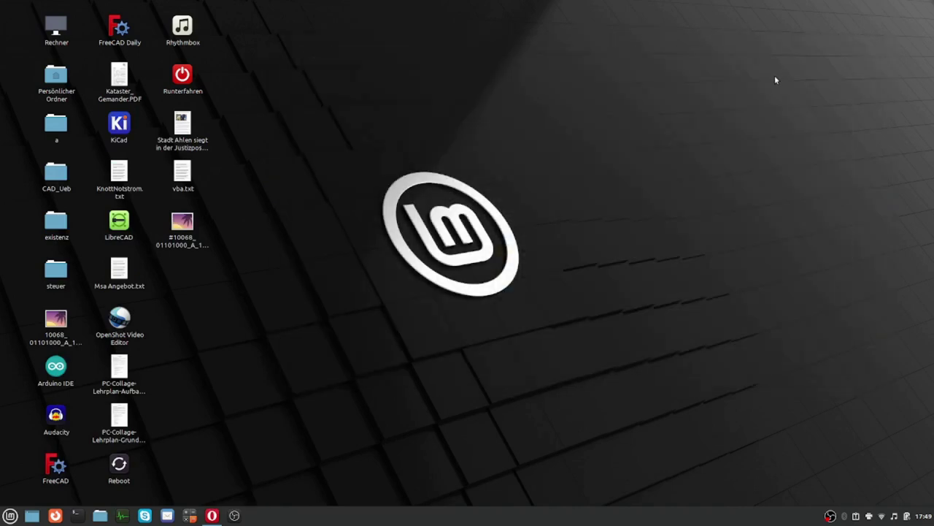
Step: Relaunch KiCad, open the Mein zweites Projekt board in the PCB editor and display the board setup's design-rule constraints
{"action": "double_click", "coordinate": [123, 128]}
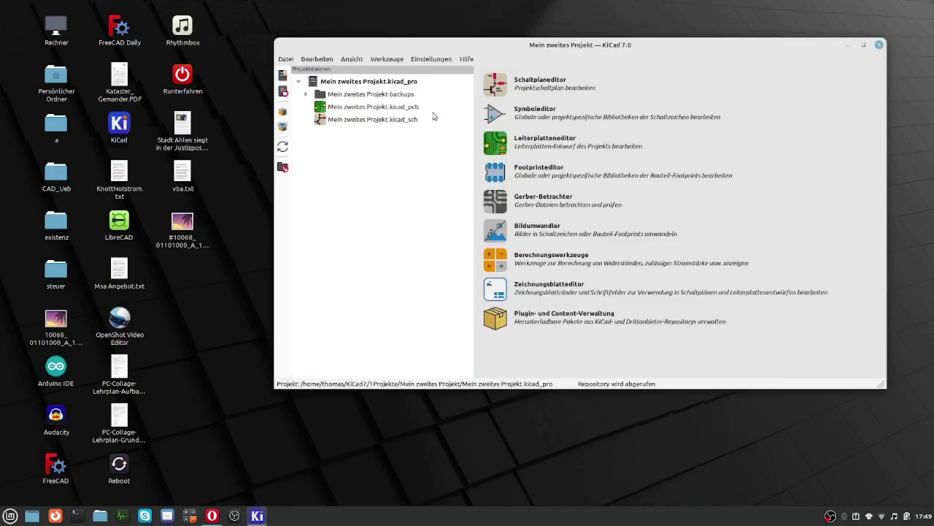
{"action": "left_click", "coordinate": [496, 144]}
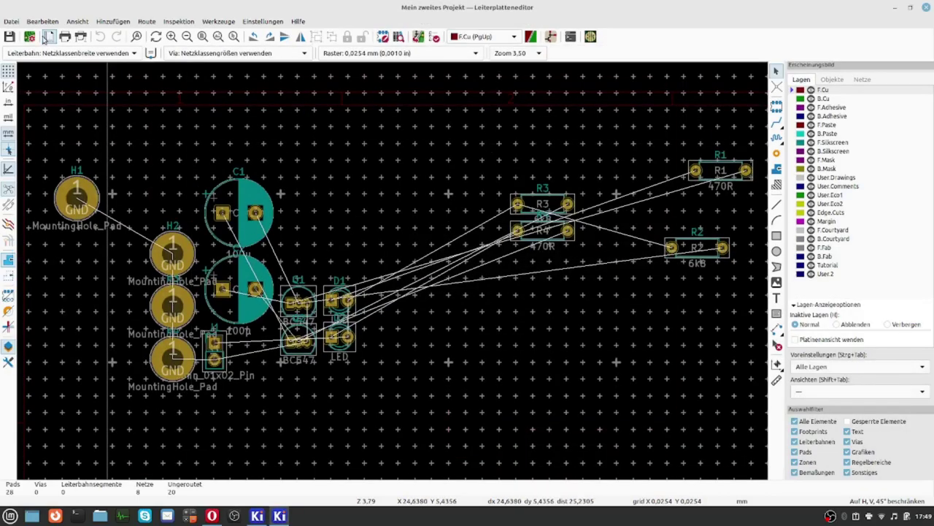
{"action": "left_click", "coordinate": [30, 38]}
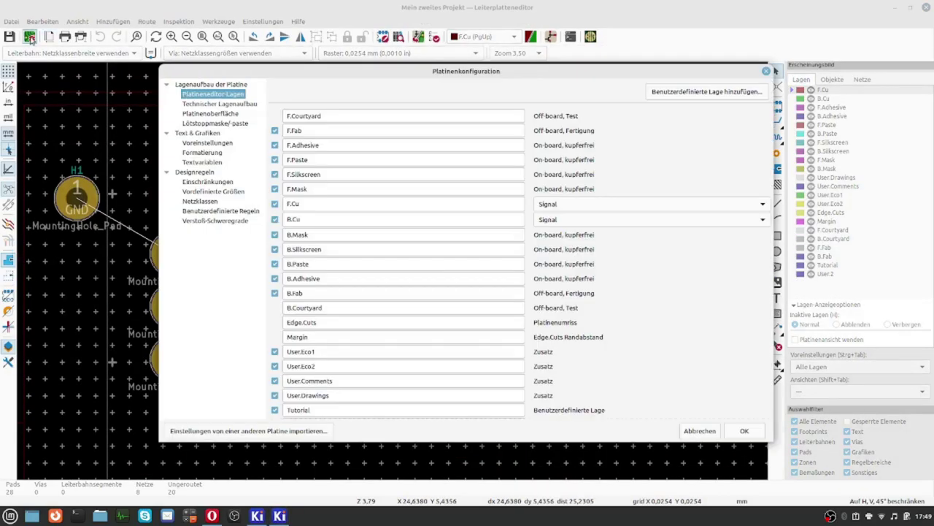
{"action": "left_click", "coordinate": [211, 182]}
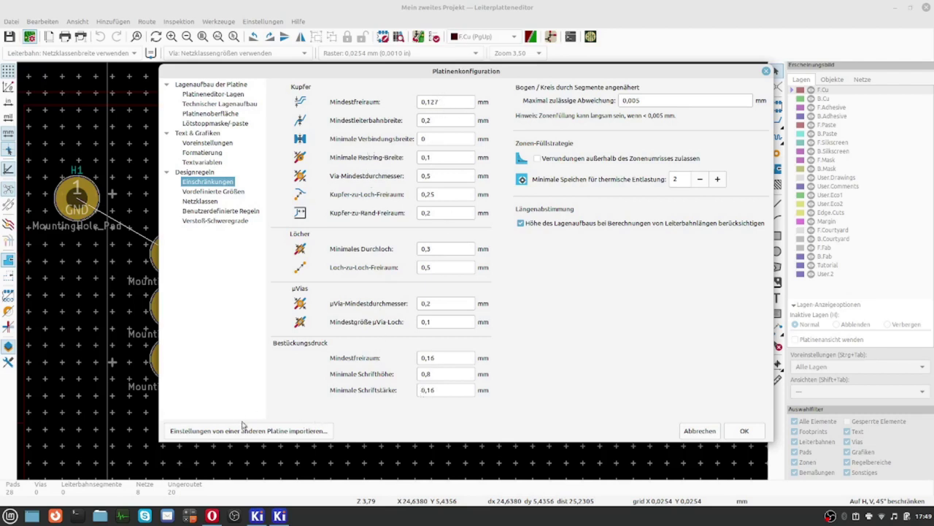
Step: Review JLCPCB's drill, via, pad and slot size limits in the browser again, and return to the board constraints
{"action": "left_click", "coordinate": [212, 517]}
{"action": "scroll", "coordinate": [322, 251], "scroll_direction": "down", "scroll_amount": 3}
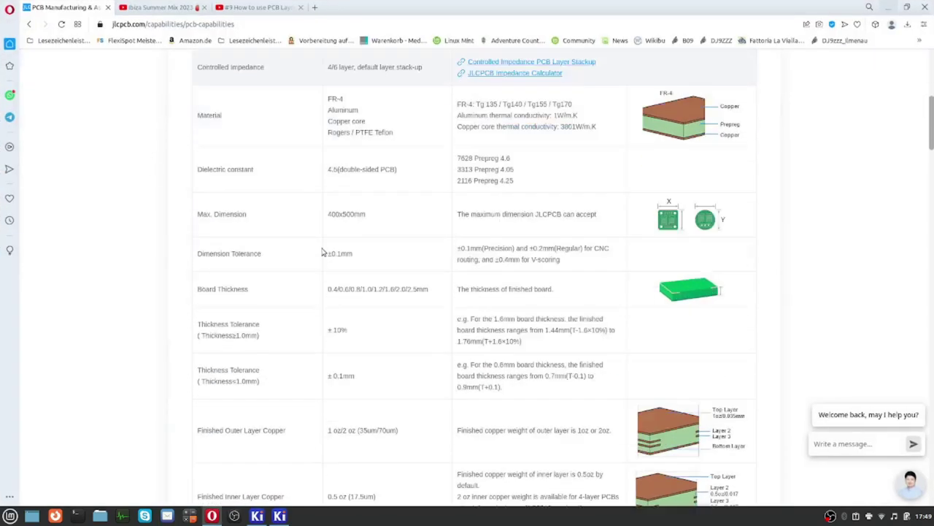
{"action": "scroll", "coordinate": [321, 252], "scroll_direction": "down", "scroll_amount": 5}
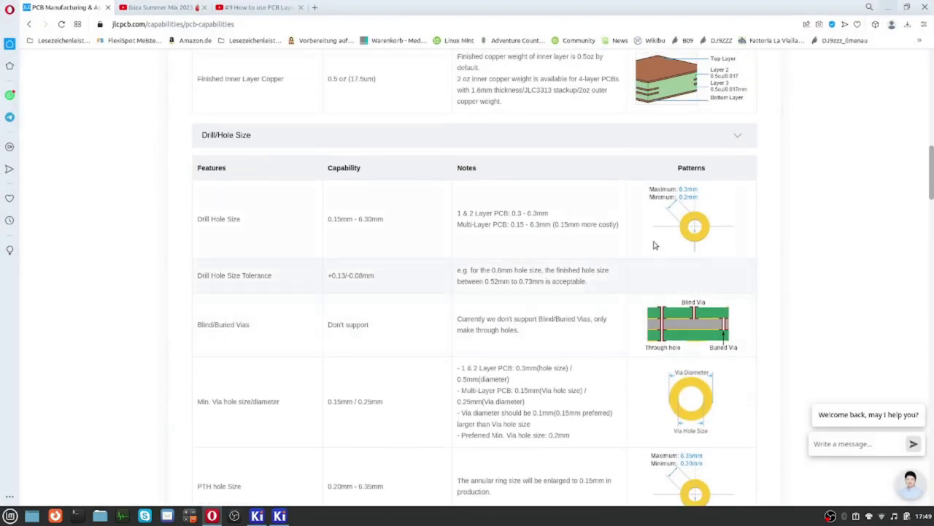
{"action": "scroll", "coordinate": [559, 270], "scroll_direction": "down", "scroll_amount": 5}
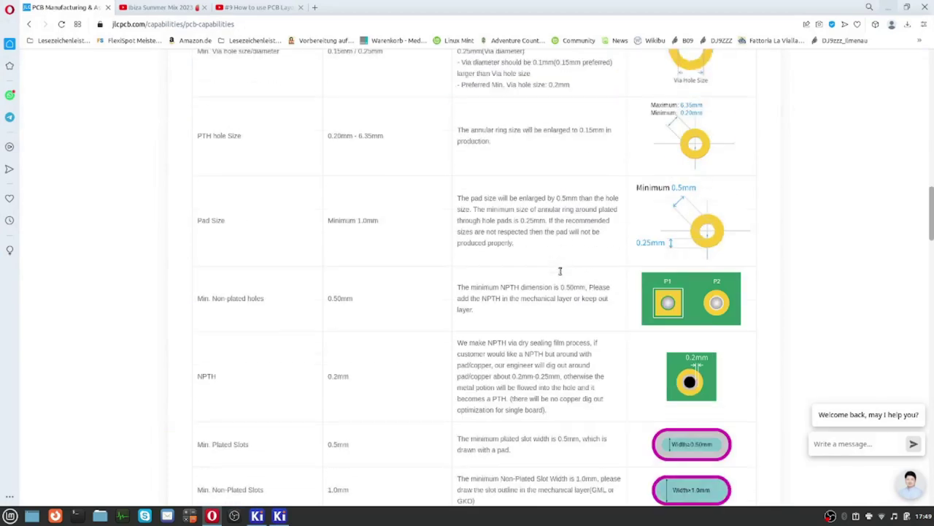
{"action": "scroll", "coordinate": [625, 288], "scroll_direction": "down", "scroll_amount": 3}
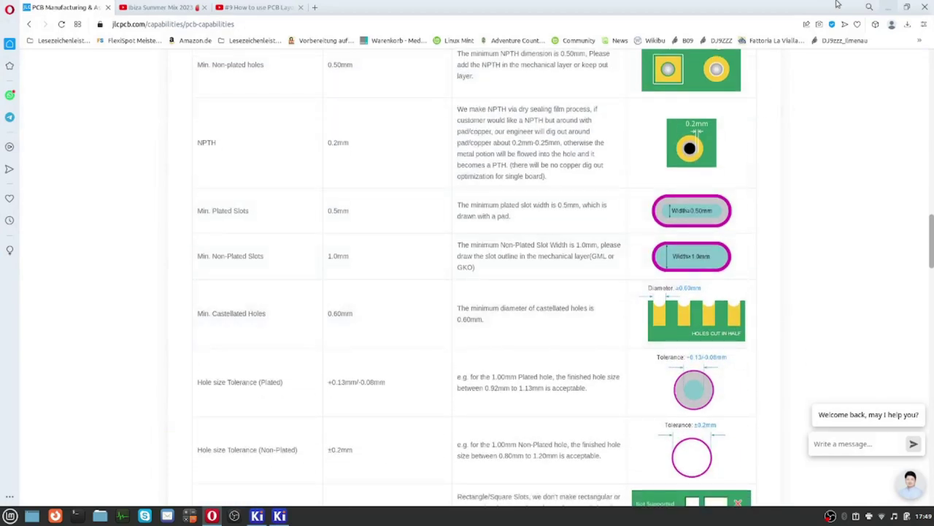
{"action": "left_click", "coordinate": [891, 8]}
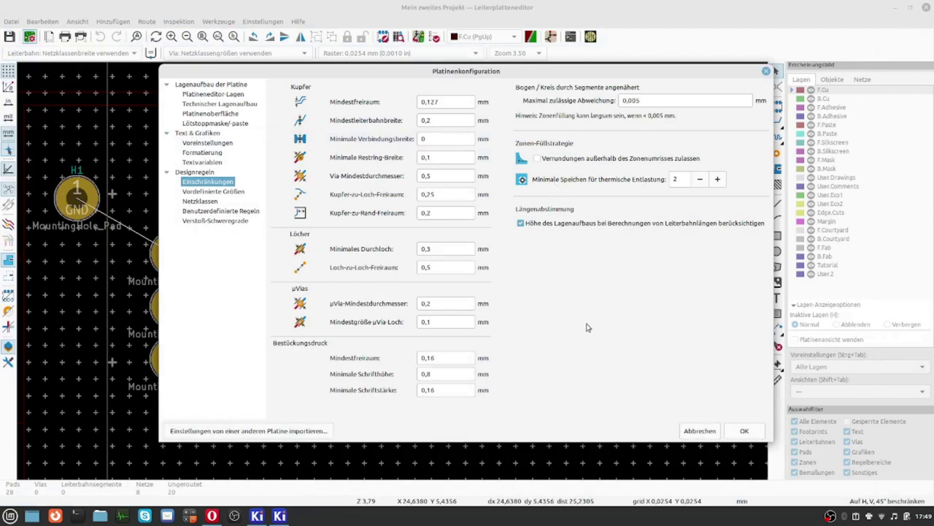
Step: Display the board setup's predefined sizes and delete the 1,4 mm entry from the track widths
{"action": "left_click", "coordinate": [219, 192]}
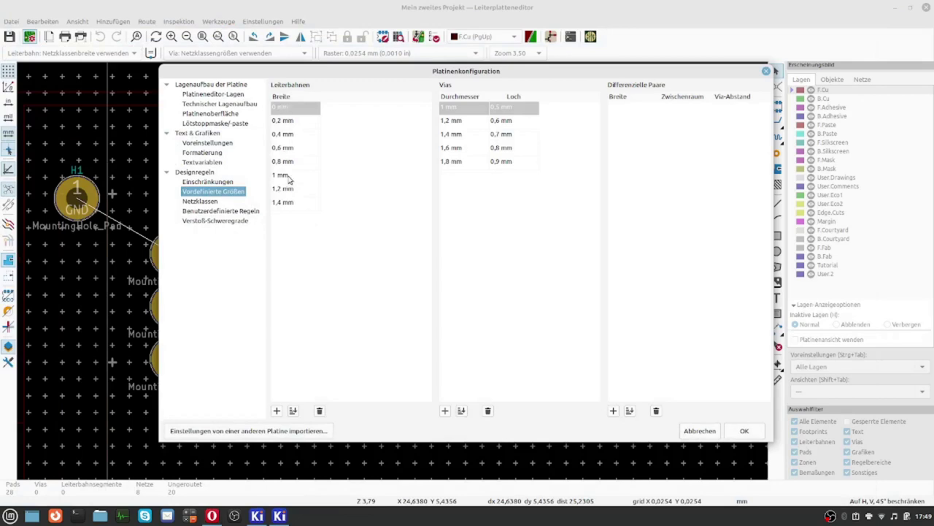
{"action": "left_click", "coordinate": [288, 202]}
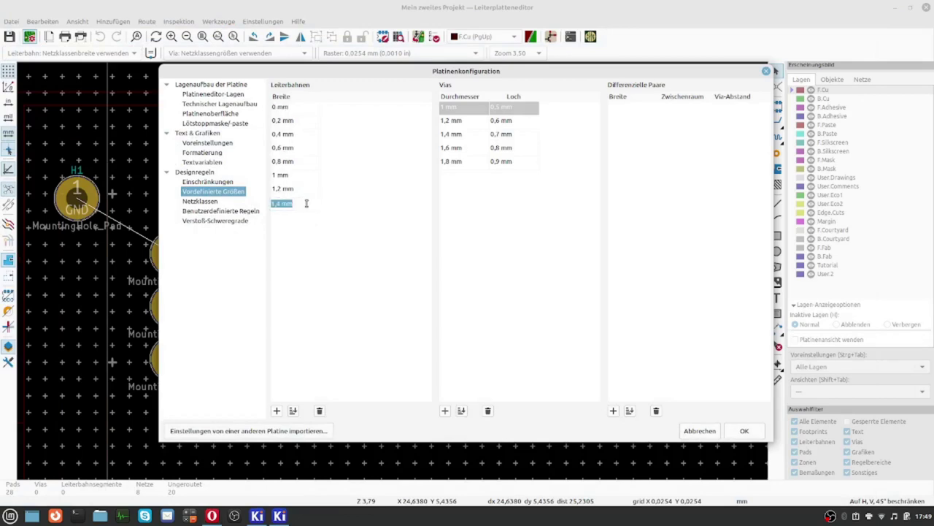
{"action": "left_click", "coordinate": [305, 313]}
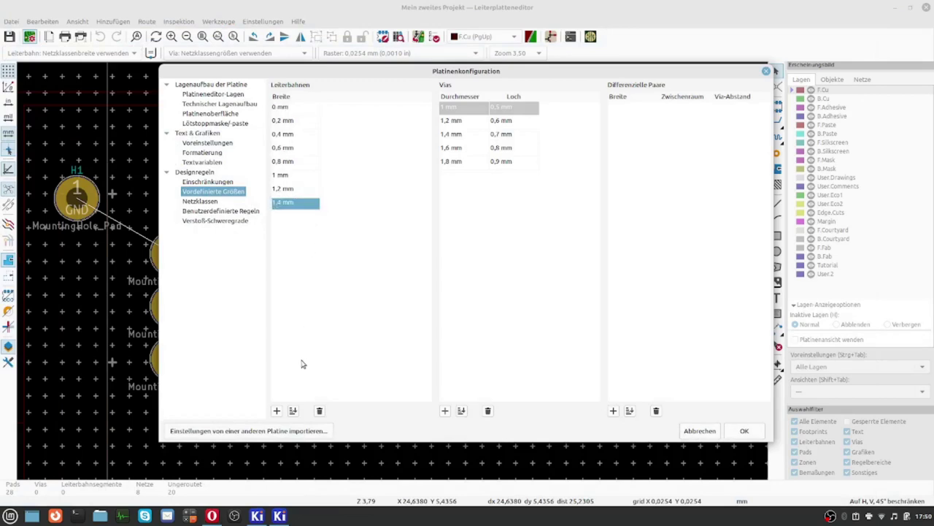
{"action": "left_click", "coordinate": [290, 188]}
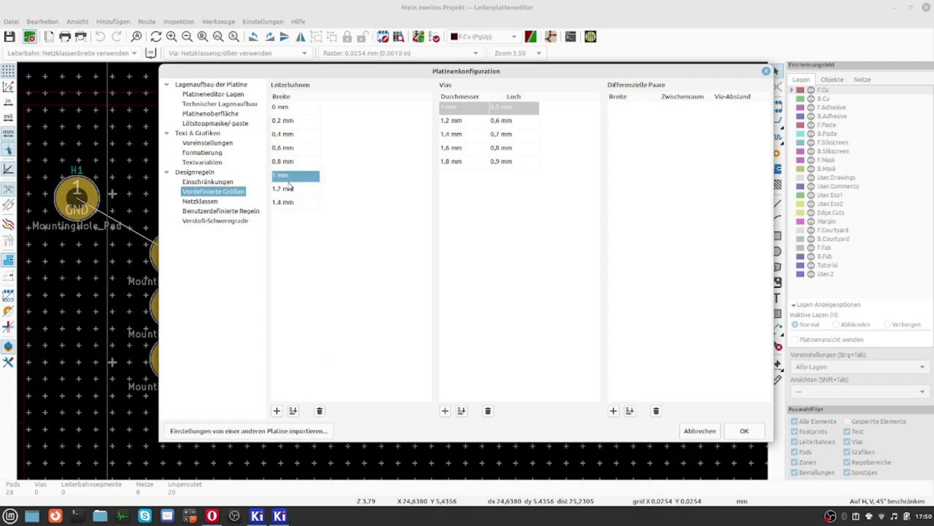
{"action": "left_click", "coordinate": [289, 189]}
{"action": "left_click", "coordinate": [291, 203]}
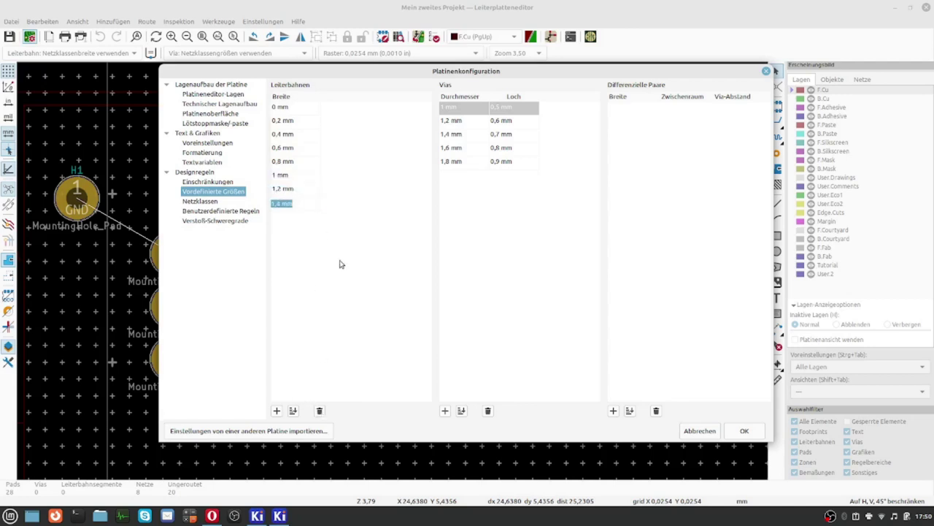
{"action": "left_click", "coordinate": [320, 411]}
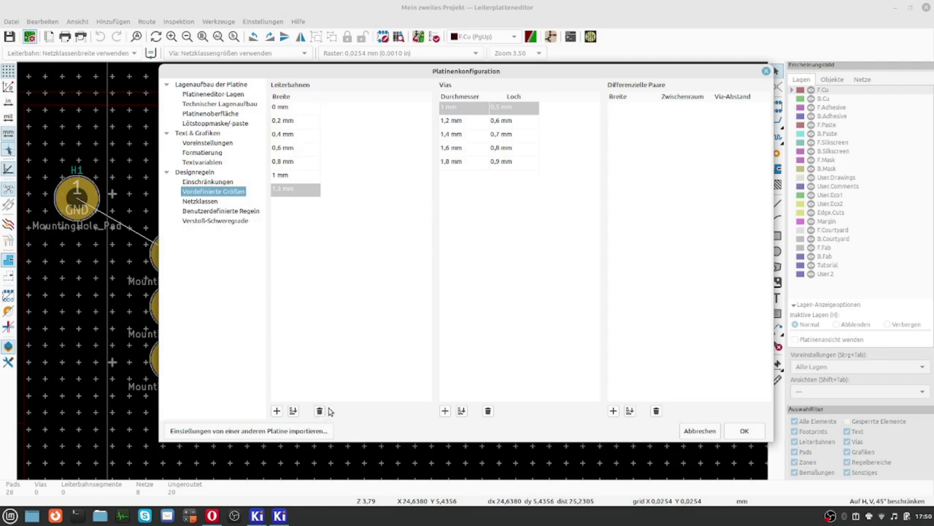
Step: Add a predefined track width of 1,4 mm plus another new 0 mm row, and apply the board setup
{"action": "left_click", "coordinate": [277, 411]}
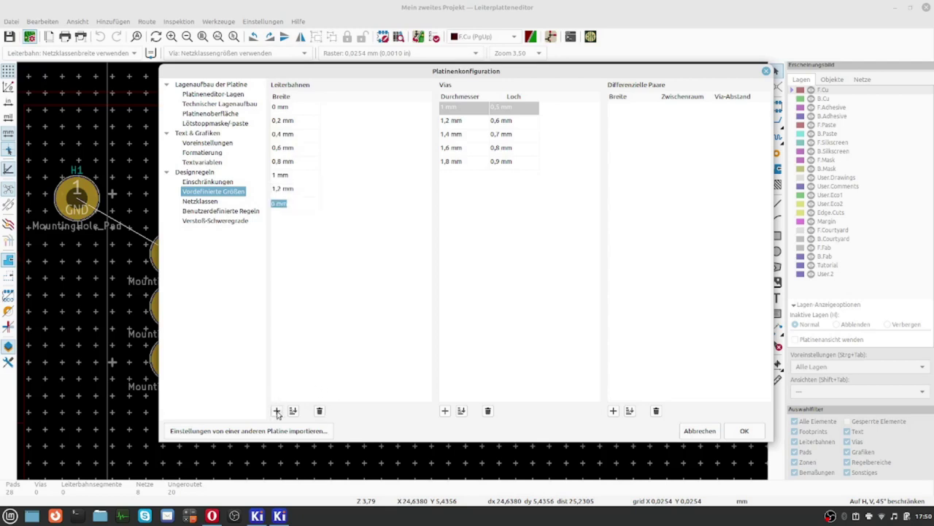
{"action": "type", "text": "1,4"}
{"action": "left_click", "coordinate": [276, 411]}
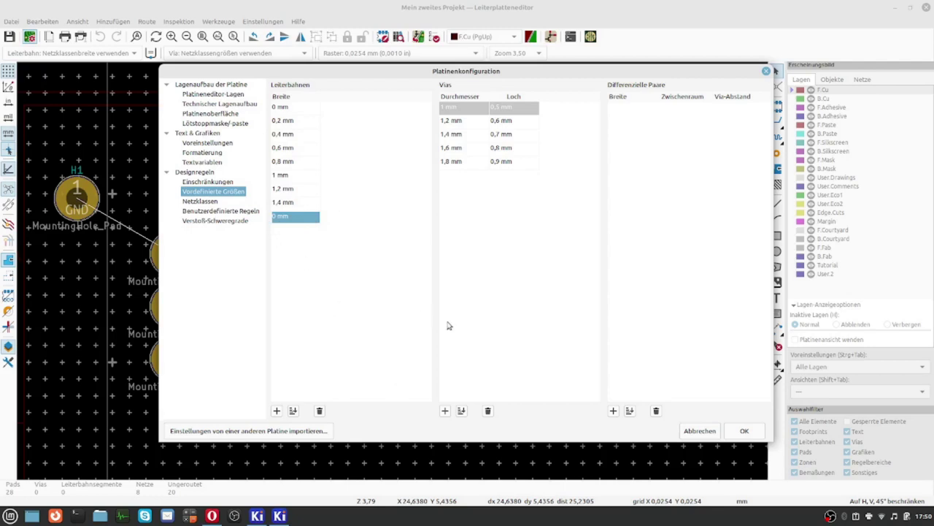
{"action": "left_click", "coordinate": [493, 226]}
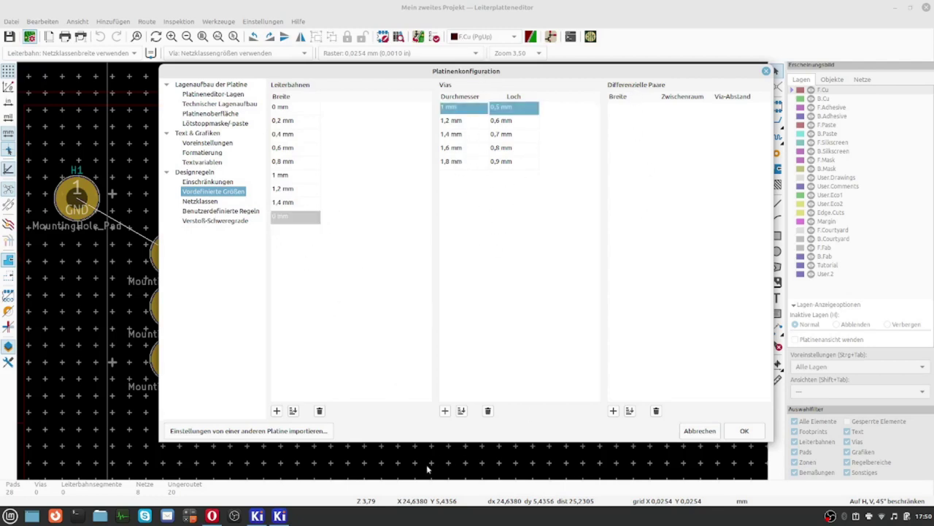
{"action": "left_click", "coordinate": [745, 432]}
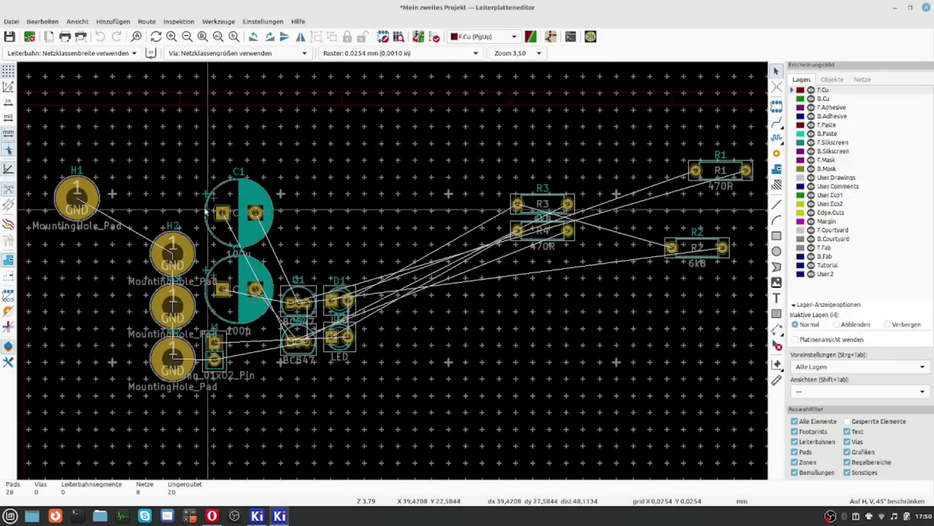
Step: Examine the predefined track widths and via sizes offered for selection in the PCB editor
{"action": "left_click", "coordinate": [65, 53]}
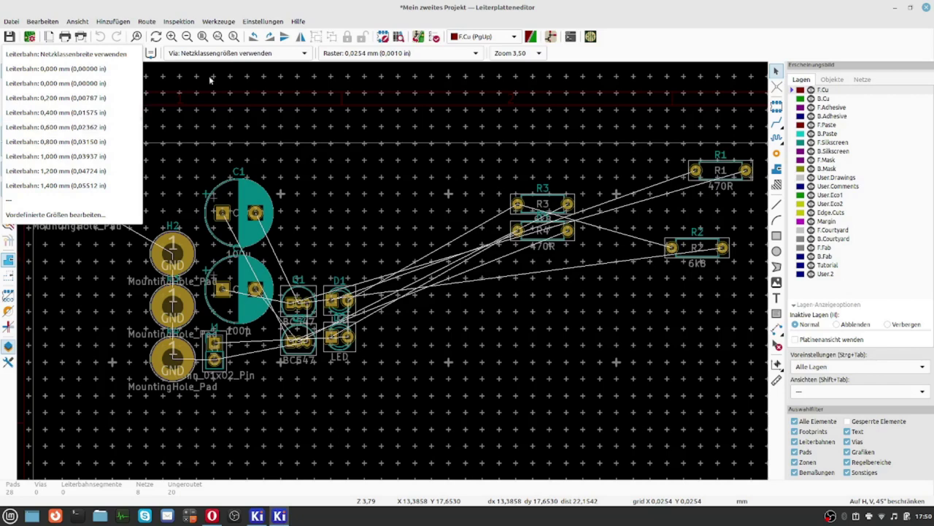
{"action": "left_click", "coordinate": [265, 53]}
{"action": "left_click", "coordinate": [265, 54]}
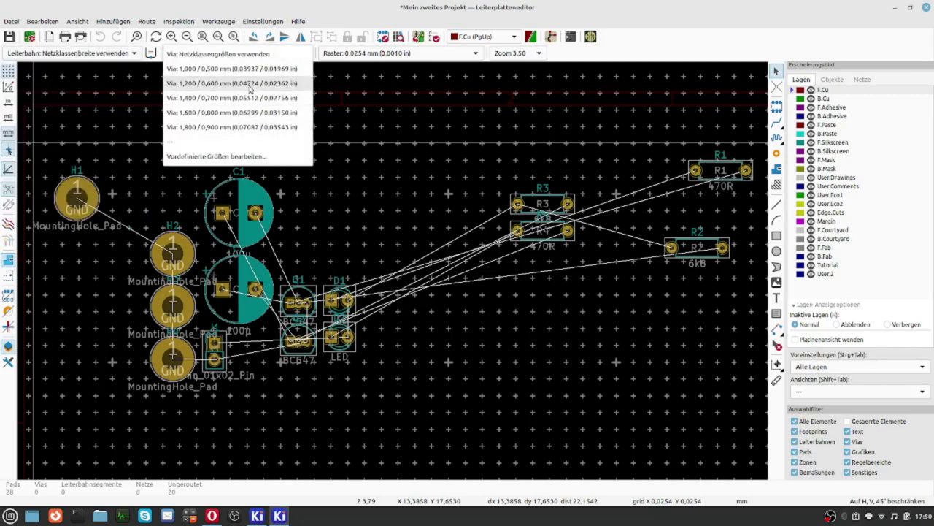
Step: Reopen the predefined sizes for editing, remove the 0 mm track widths, and apply the board setup
{"action": "left_click", "coordinate": [34, 57]}
{"action": "left_click", "coordinate": [34, 57]}
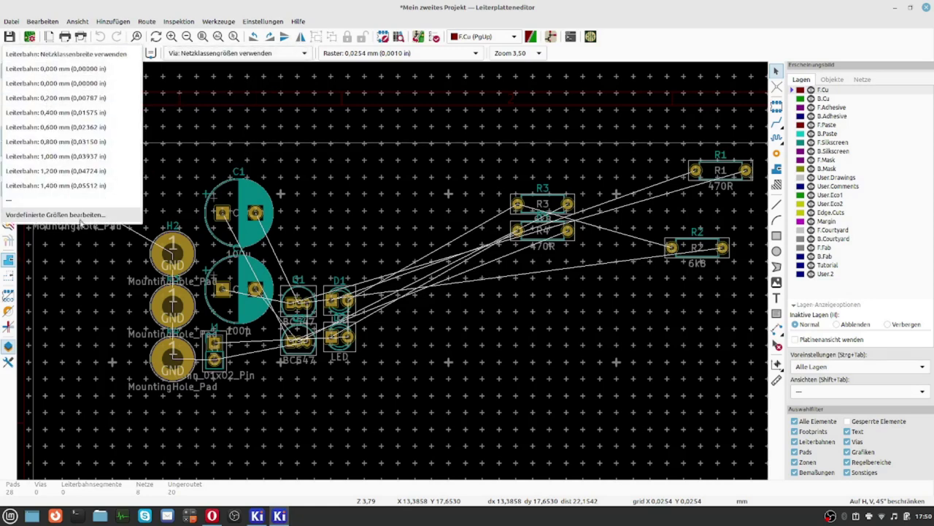
{"action": "left_click", "coordinate": [80, 217]}
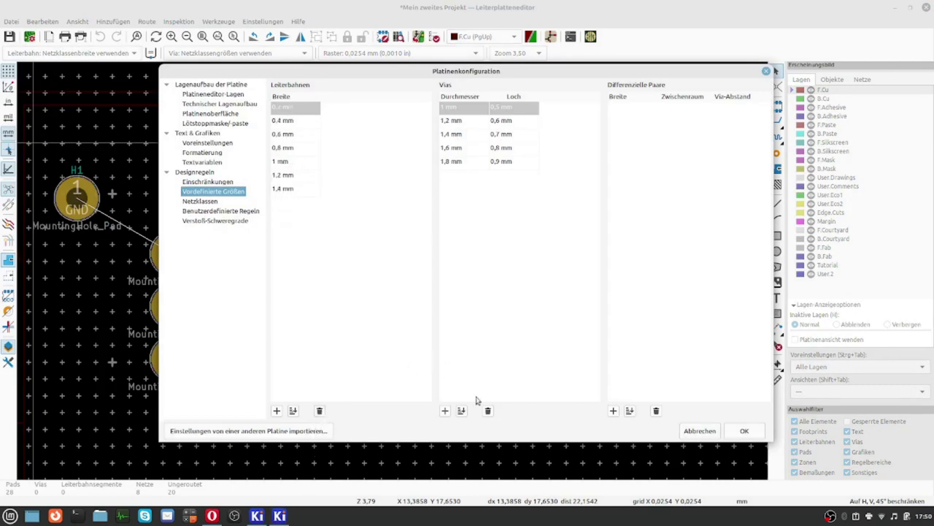
{"action": "left_click", "coordinate": [743, 431]}
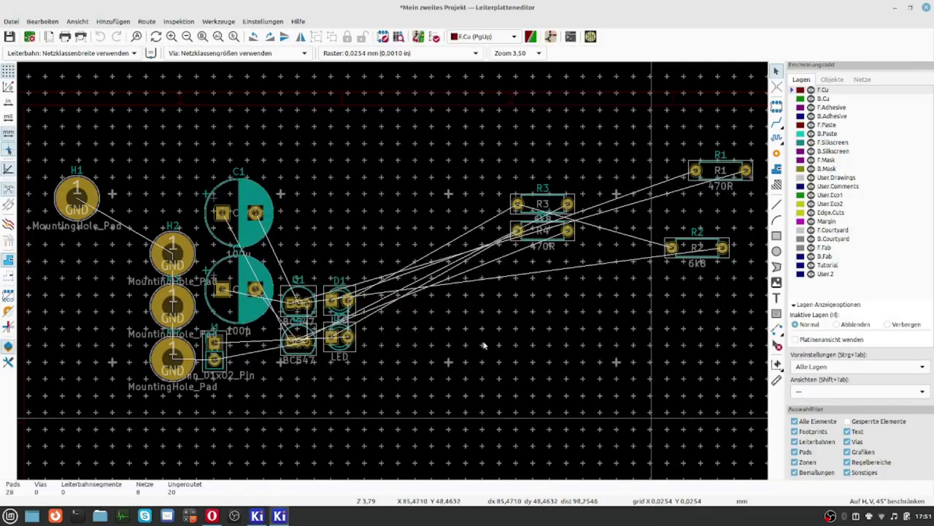
Step: Check the updated track width choices and the available via sizes again, leaving both selections as they are
{"action": "left_click", "coordinate": [103, 54]}
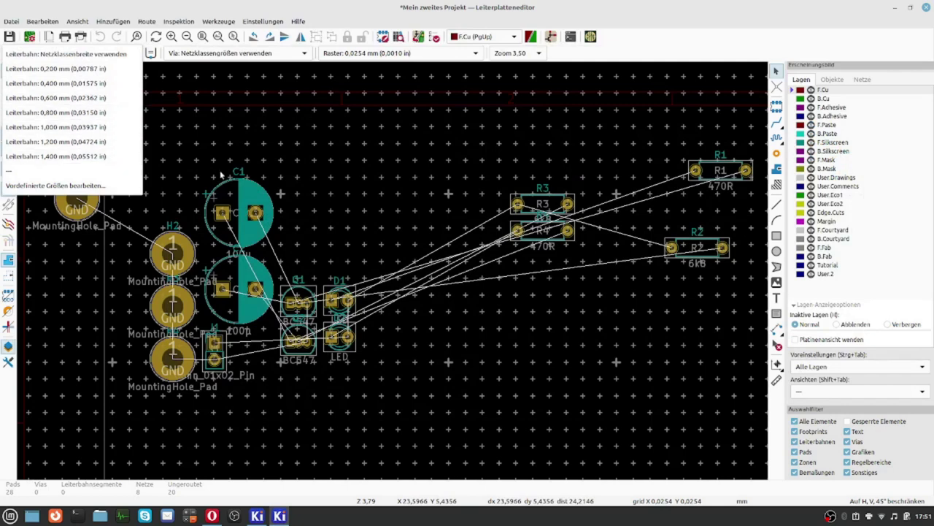
{"action": "left_click", "coordinate": [287, 112]}
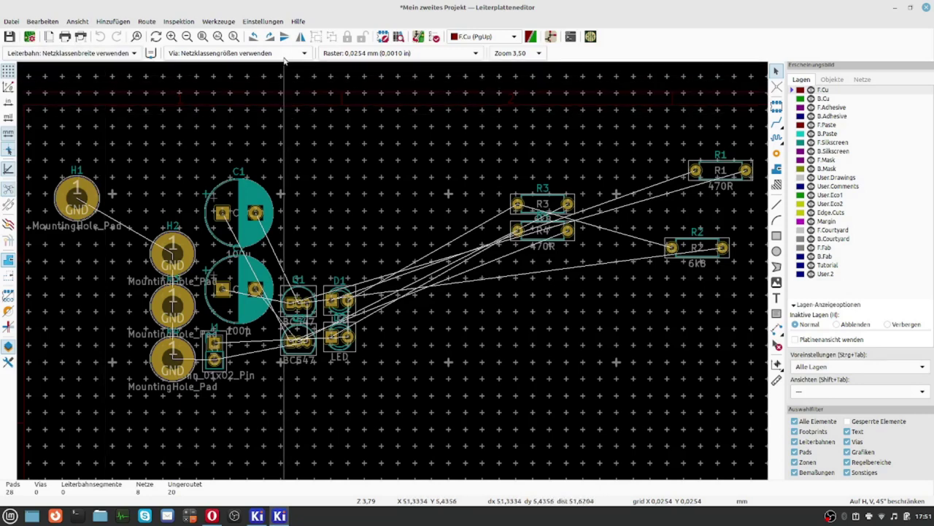
{"action": "left_click", "coordinate": [284, 57]}
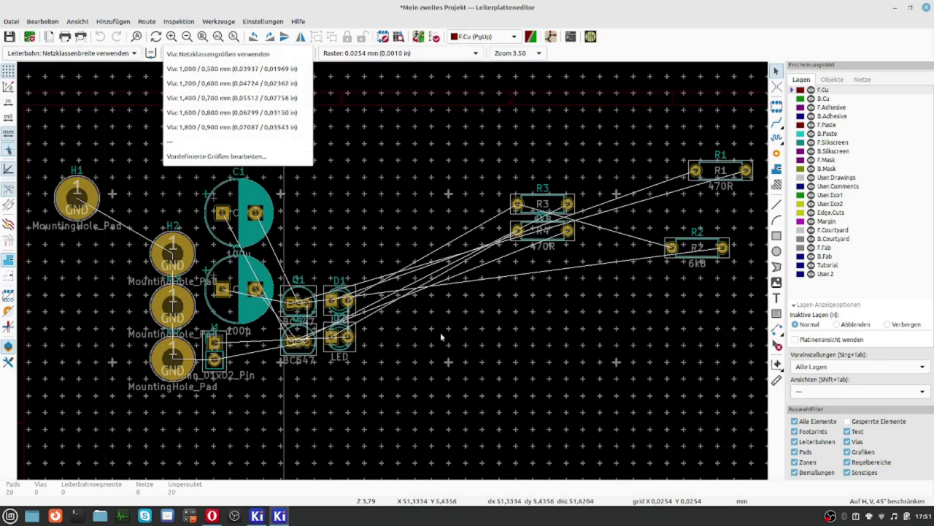
{"action": "left_click", "coordinate": [436, 392]}
Step: Place a via of 1,8 mm diameter with a 0,9 mm hole in the empty area to the right of LED D2
{"action": "scroll", "coordinate": [392, 271], "scroll_direction": "down", "scroll_amount": 2}
{"action": "scroll", "coordinate": [392, 271], "scroll_direction": "up", "scroll_amount": 5}
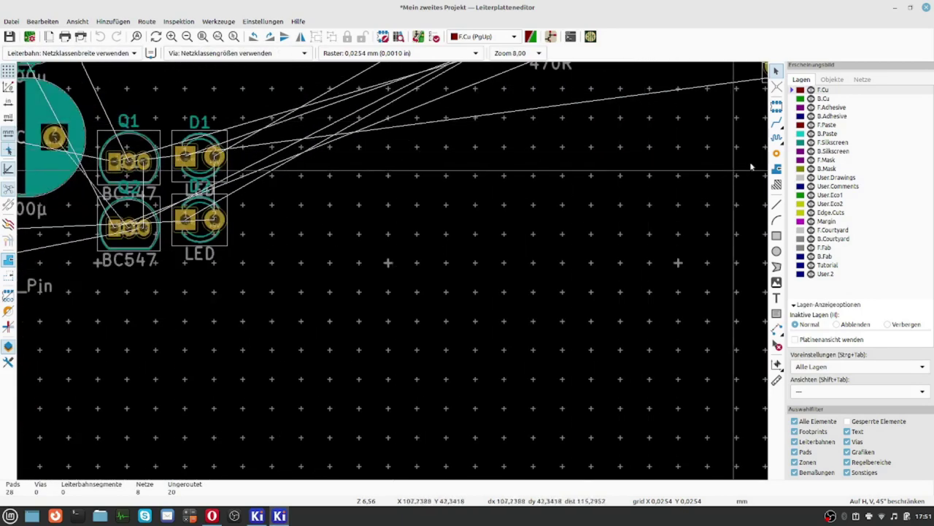
{"action": "left_click", "coordinate": [777, 155]}
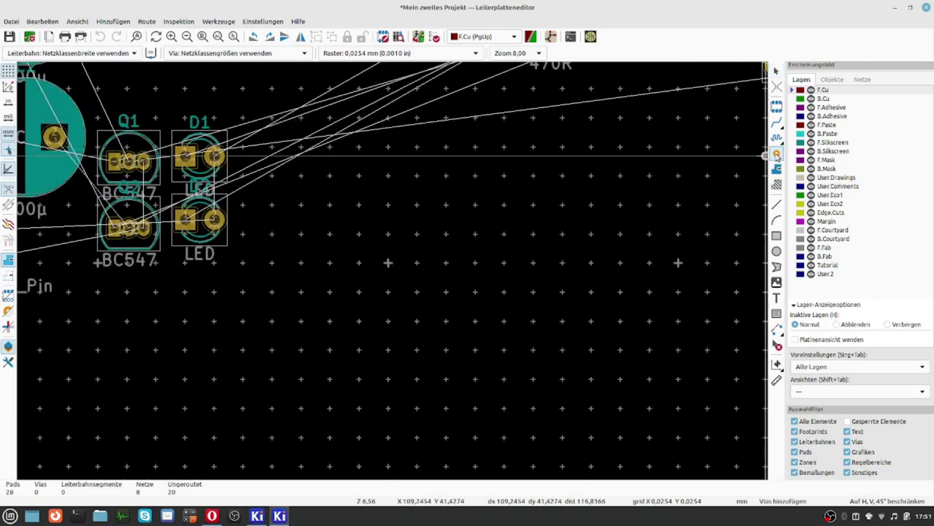
{"action": "scroll", "coordinate": [367, 269], "scroll_direction": "up", "scroll_amount": 3}
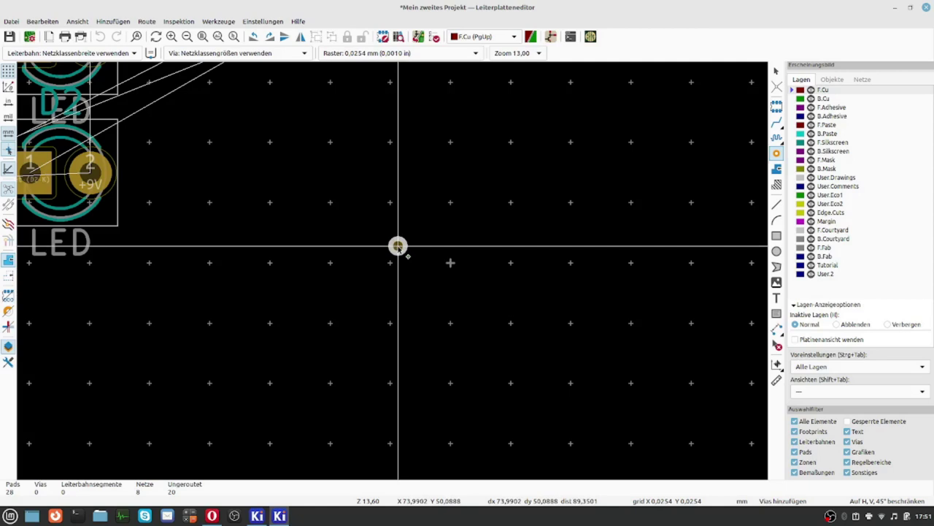
{"action": "right_click", "coordinate": [398, 246]}
{"action": "mouse_move", "coordinate": [454, 289]}
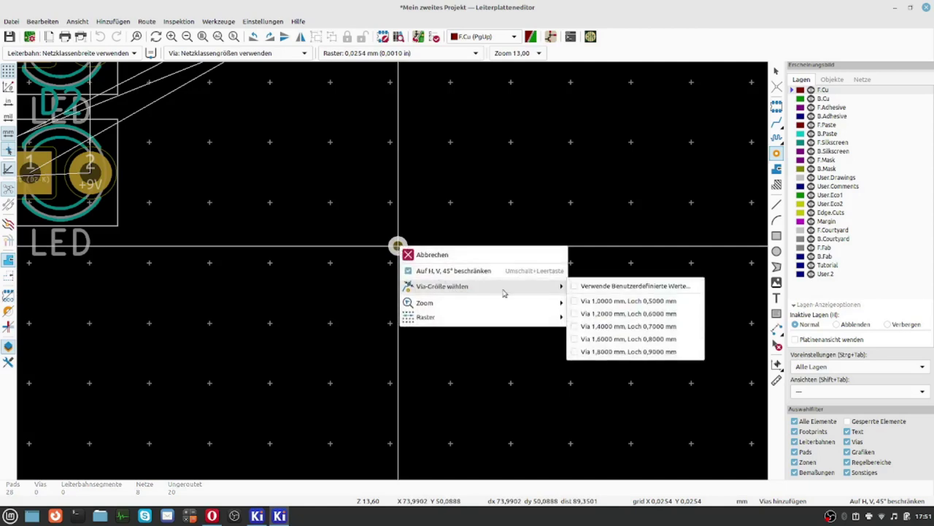
{"action": "left_click", "coordinate": [632, 352]}
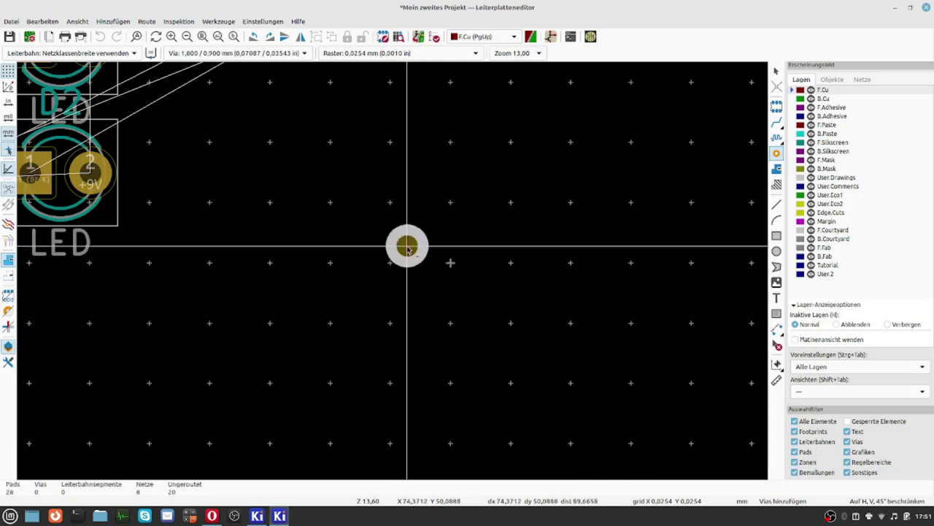
{"action": "left_click", "coordinate": [384, 245]}
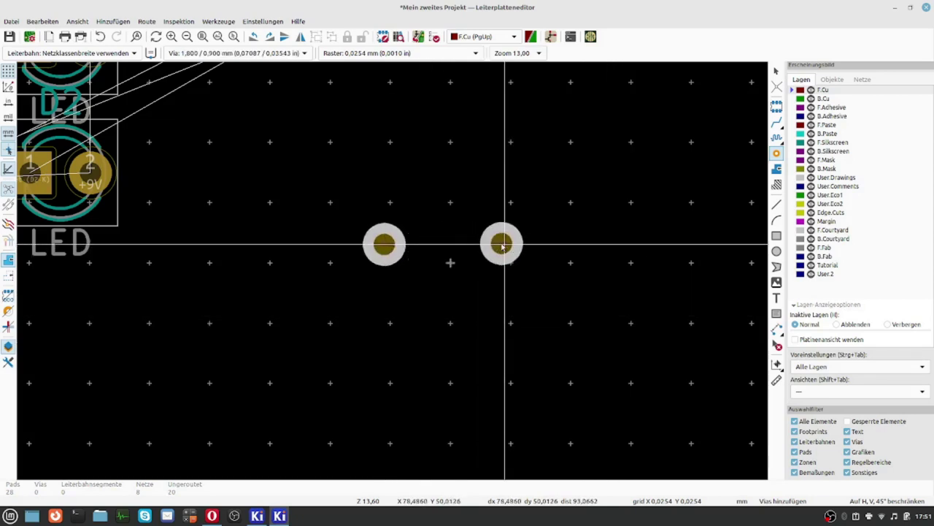
Step: Place a via of 1,2 mm diameter with a 0,6 mm hole just right of the first via
{"action": "right_click", "coordinate": [502, 247]}
{"action": "mouse_move", "coordinate": [589, 286]}
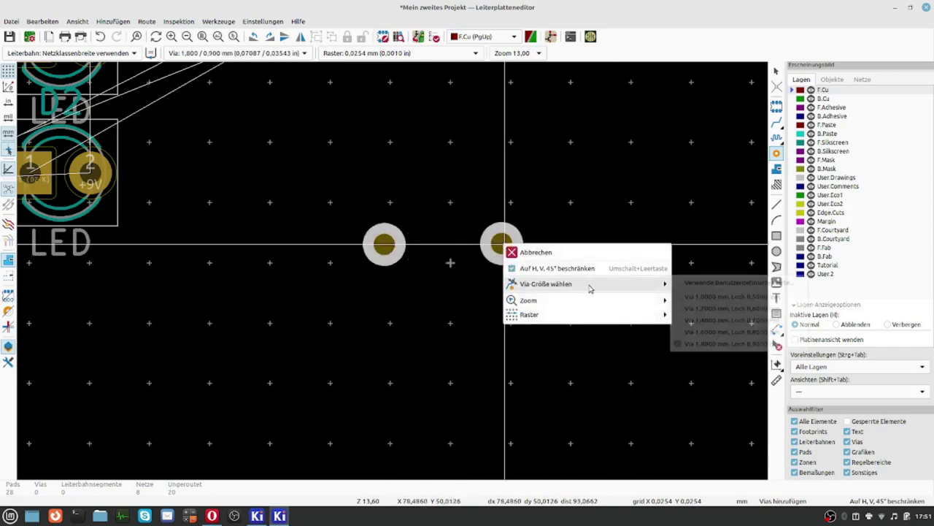
{"action": "left_click", "coordinate": [732, 311]}
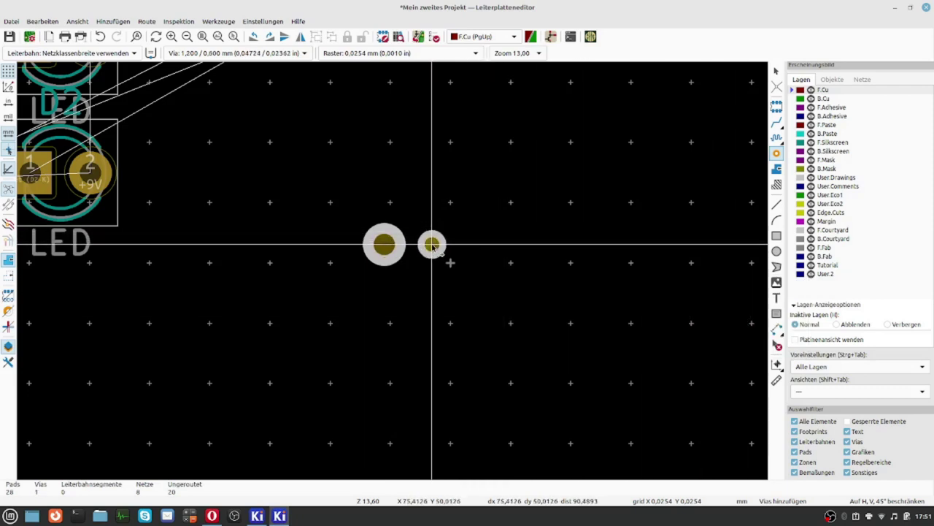
{"action": "left_click", "coordinate": [432, 244]}
Step: Place a via of 1,0 mm diameter with a 0,5 mm hole at the right end of the via row, and end via placement
{"action": "right_click", "coordinate": [477, 244]}
{"action": "mouse_move", "coordinate": [551, 285]}
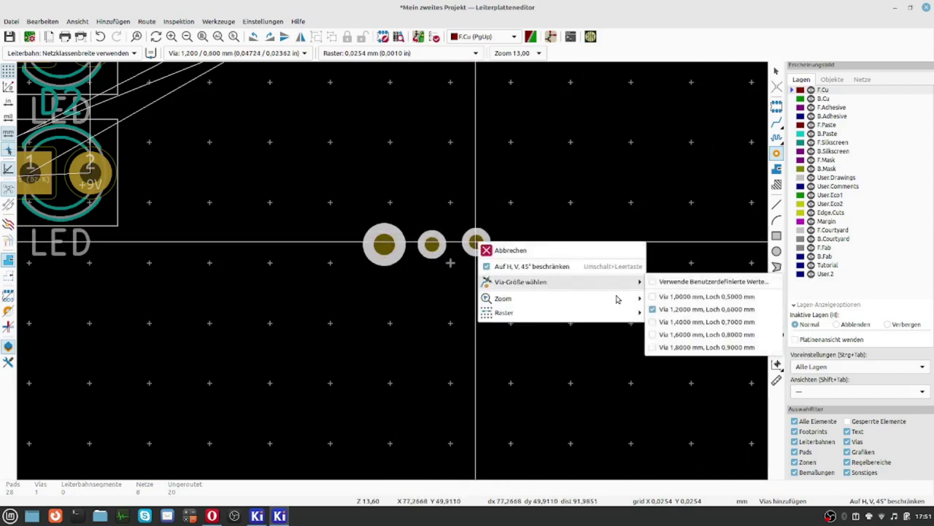
{"action": "left_click", "coordinate": [686, 309]}
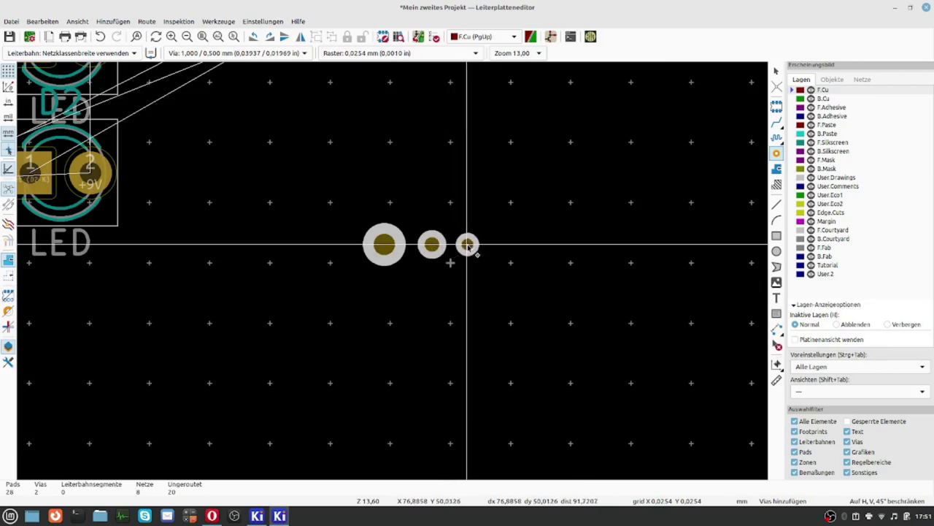
{"action": "left_click", "coordinate": [467, 245]}
{"action": "right_click", "coordinate": [549, 264]}
{"action": "left_click", "coordinate": [558, 270]}
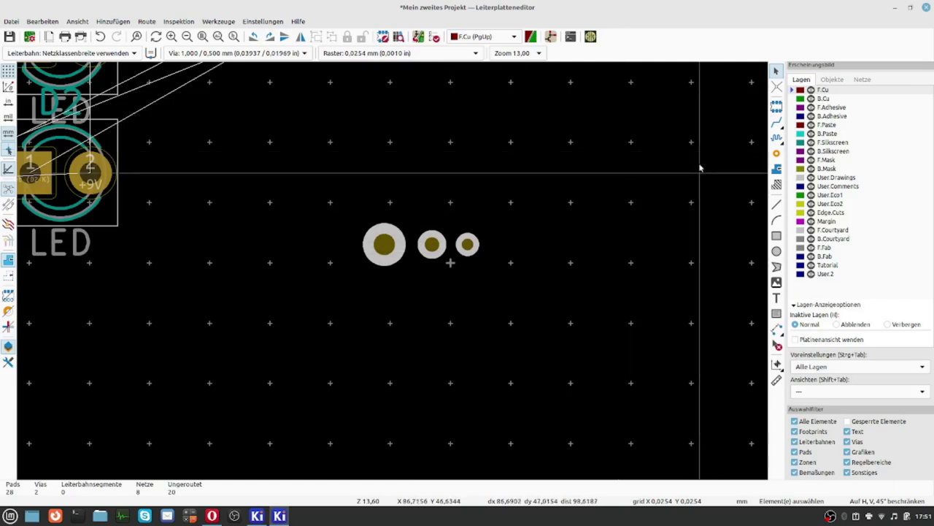
Step: Route a horizontal 1,4 mm wide track segment about 7,7 mm long on F.Cu, running leftward above the three vias
{"action": "left_click", "coordinate": [778, 123]}
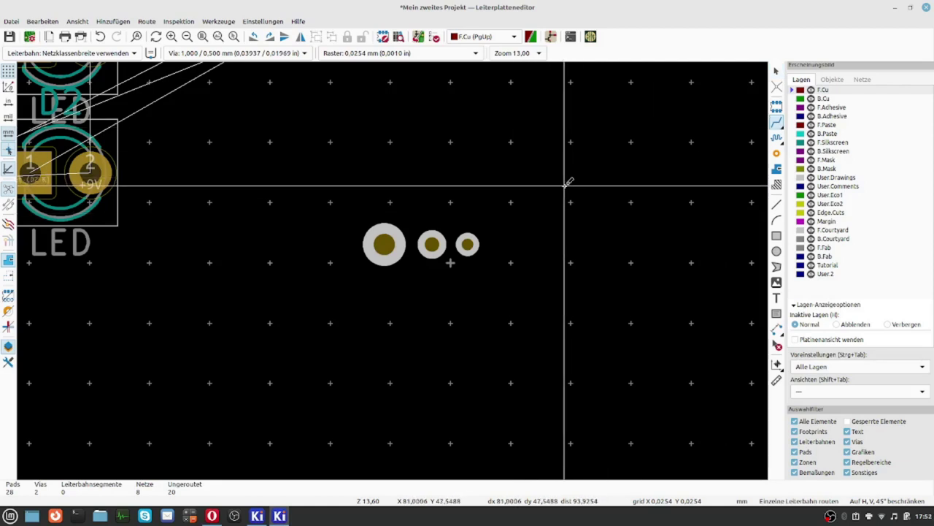
{"action": "left_click", "coordinate": [565, 185]}
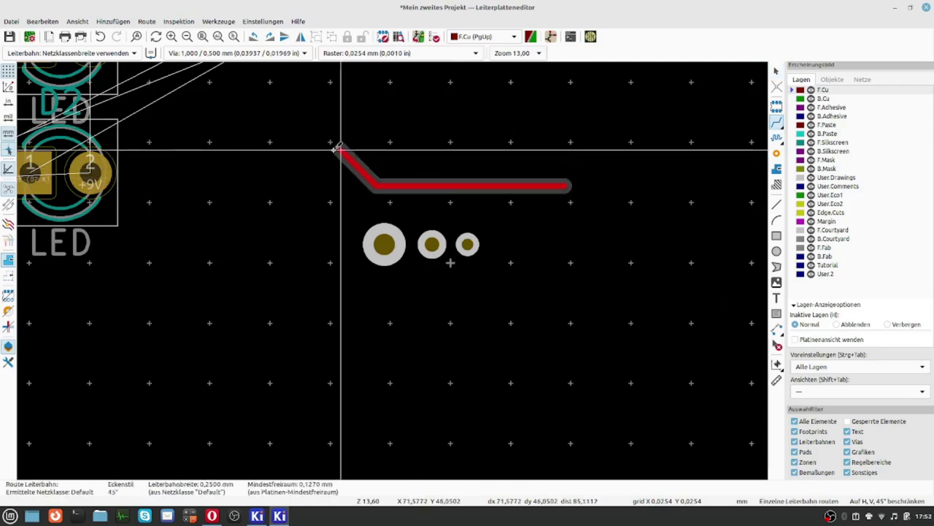
{"action": "scroll", "coordinate": [373, 155], "scroll_direction": "up", "scroll_amount": 1}
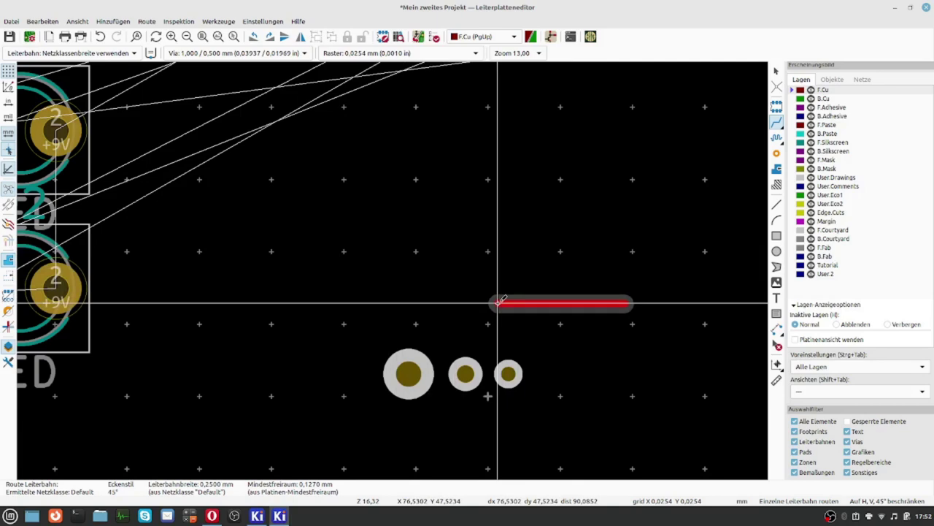
{"action": "right_click", "coordinate": [500, 300]}
{"action": "mouse_move", "coordinate": [558, 254]}
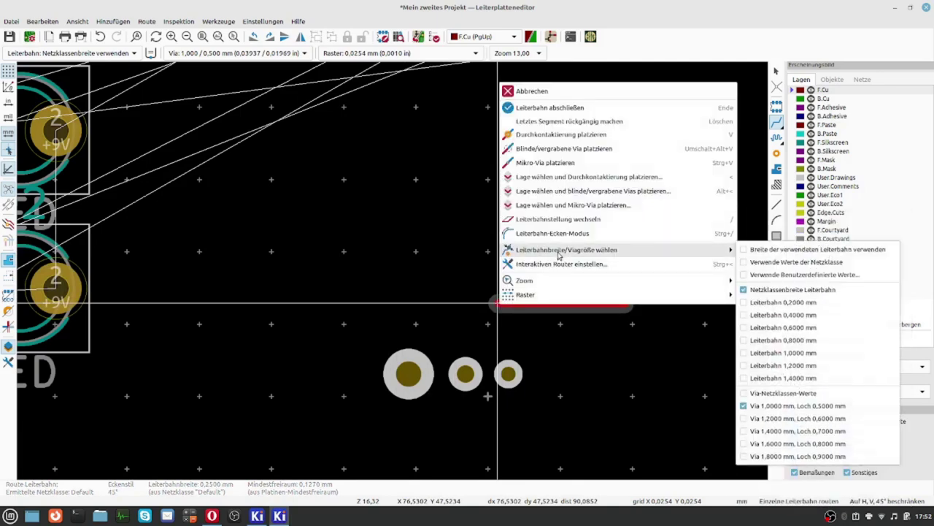
{"action": "left_click", "coordinate": [783, 378]}
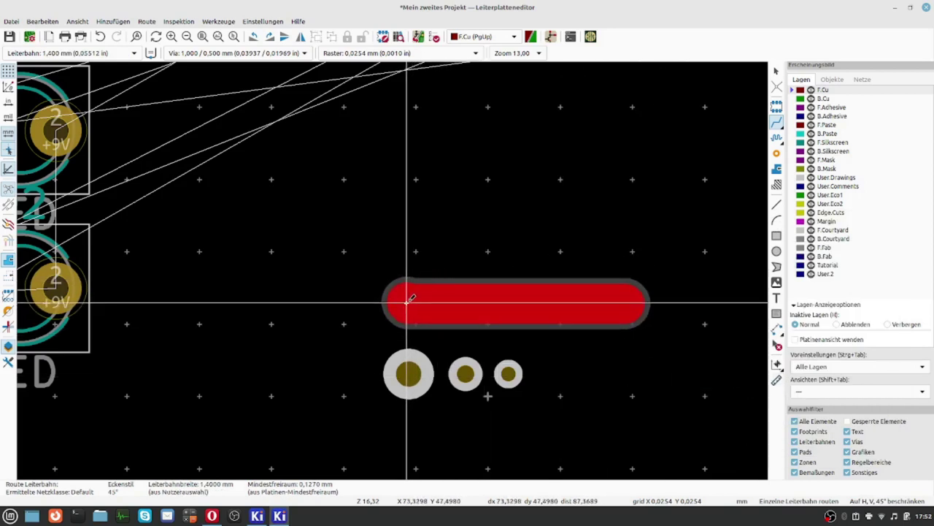
{"action": "left_click", "coordinate": [406, 300]}
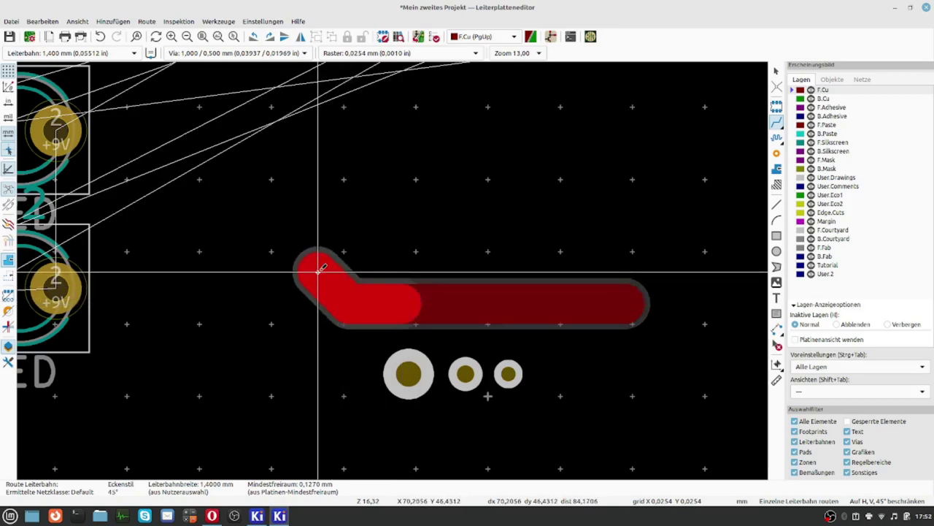
Step: Continue the track to the left at 0,4 mm width, ending with a 45° diagonal segment going up
{"action": "right_click", "coordinate": [275, 235]}
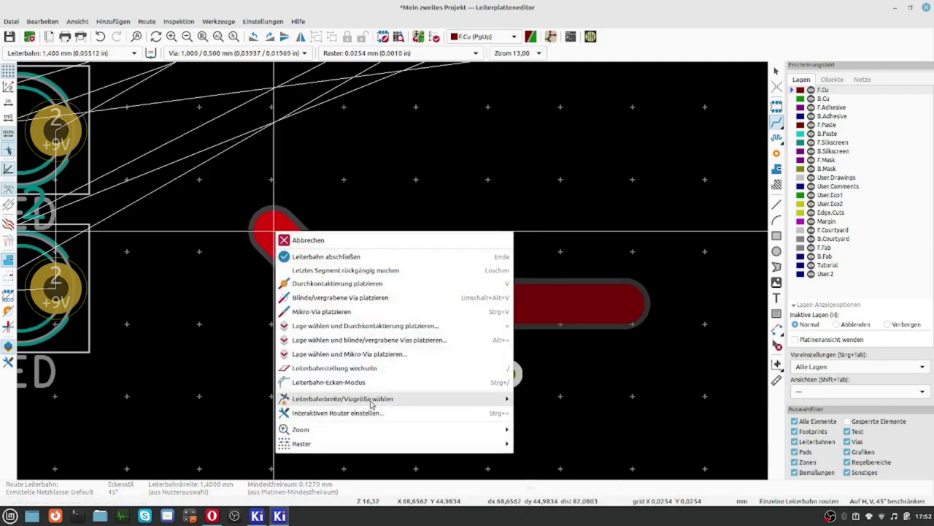
{"action": "mouse_move", "coordinate": [375, 400]}
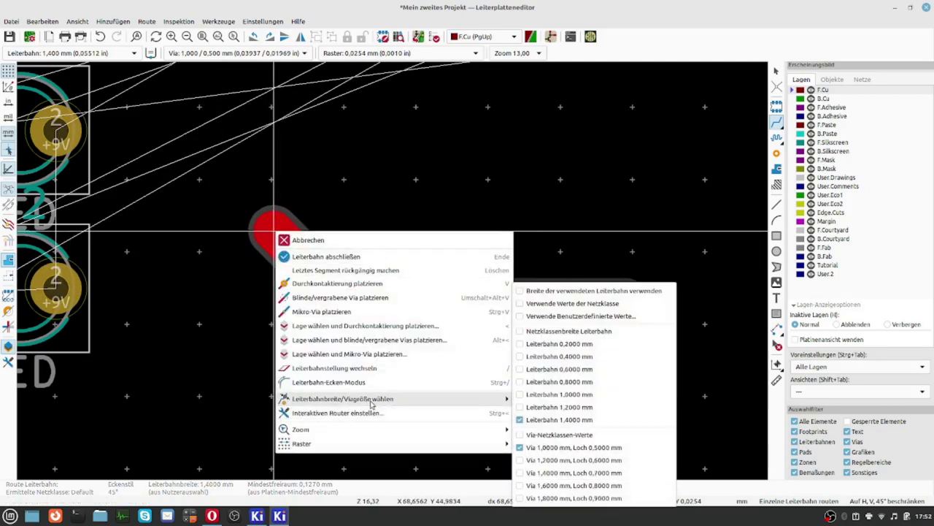
{"action": "left_click", "coordinate": [605, 356]}
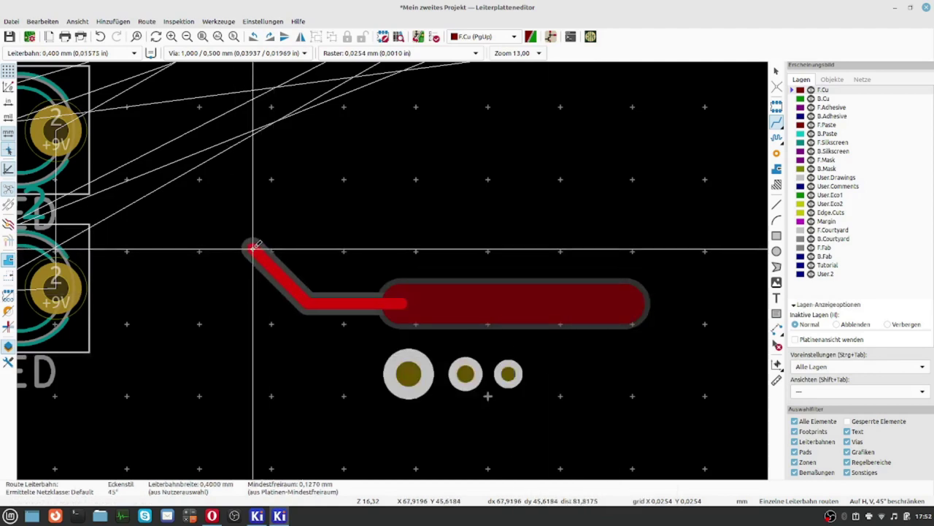
{"action": "left_click", "coordinate": [254, 247]}
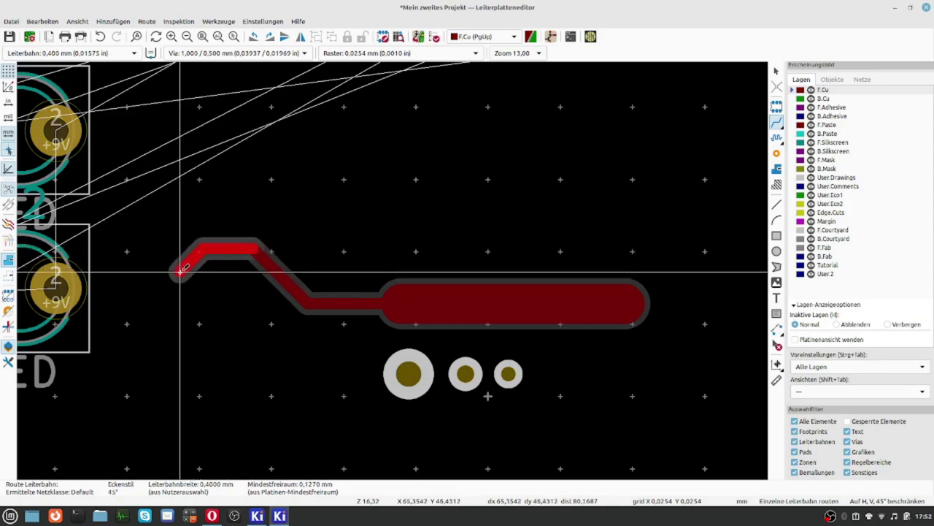
Step: Continue the track at 0,2 mm width diagonally down and then vertically beside LED D2, and end routing there
{"action": "right_click", "coordinate": [181, 271]}
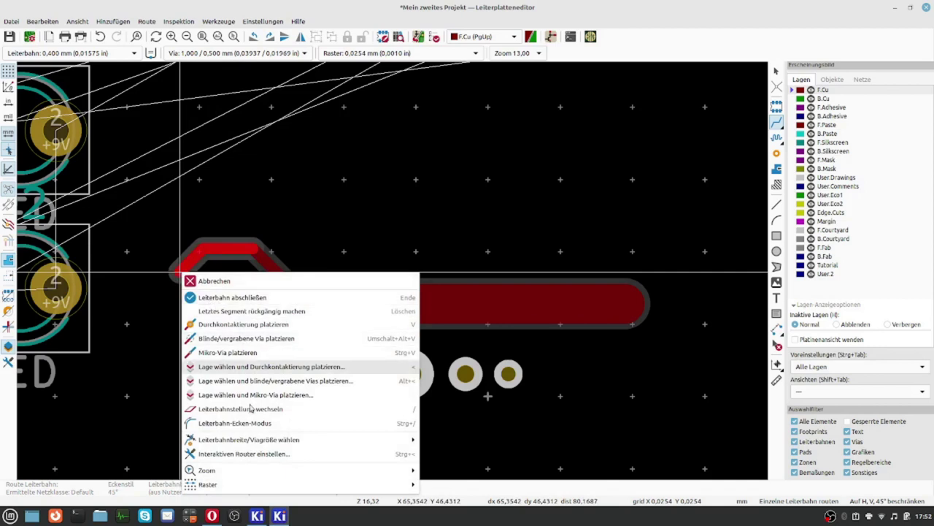
{"action": "mouse_move", "coordinate": [259, 440]}
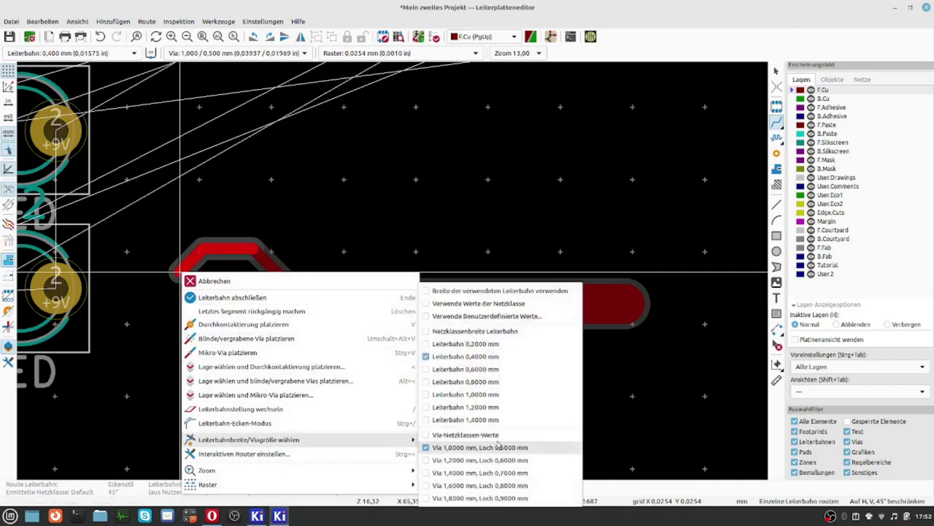
{"action": "left_click", "coordinate": [489, 343]}
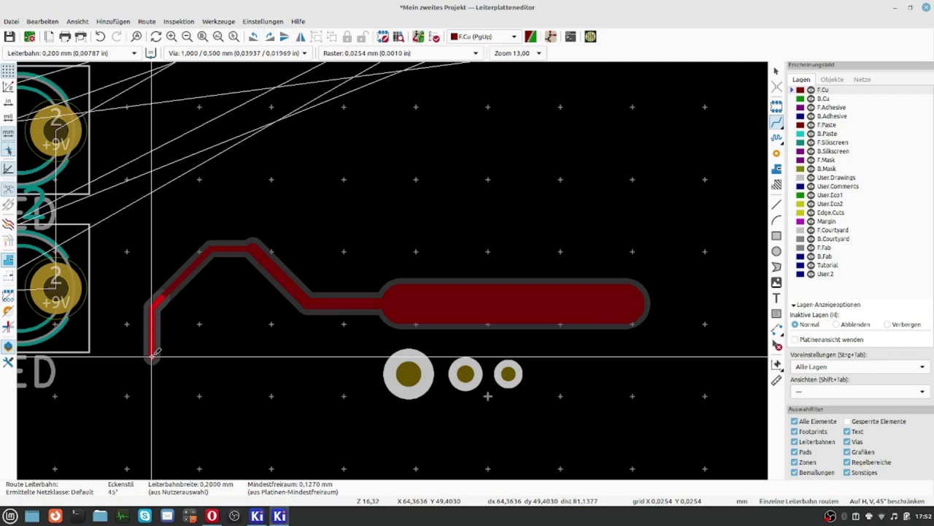
{"action": "double_click", "coordinate": [151, 357]}
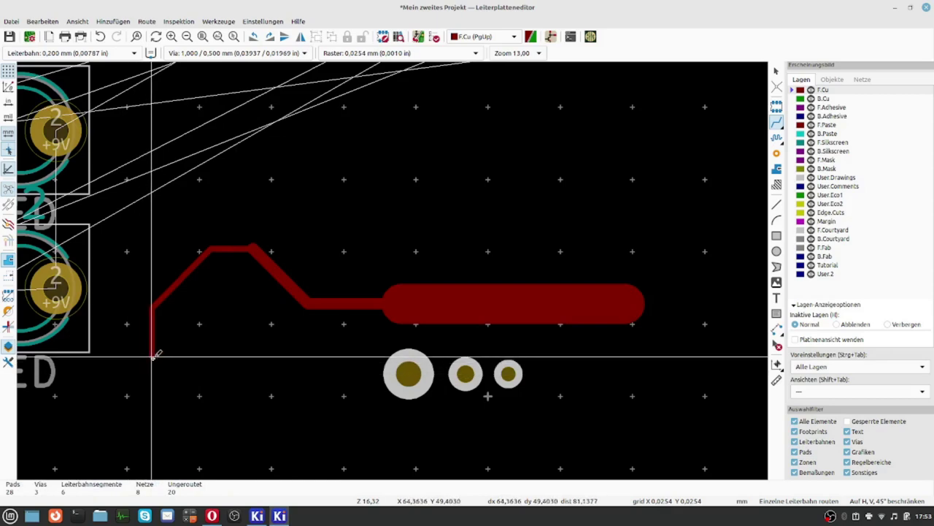
{"action": "right_click", "coordinate": [185, 361]}
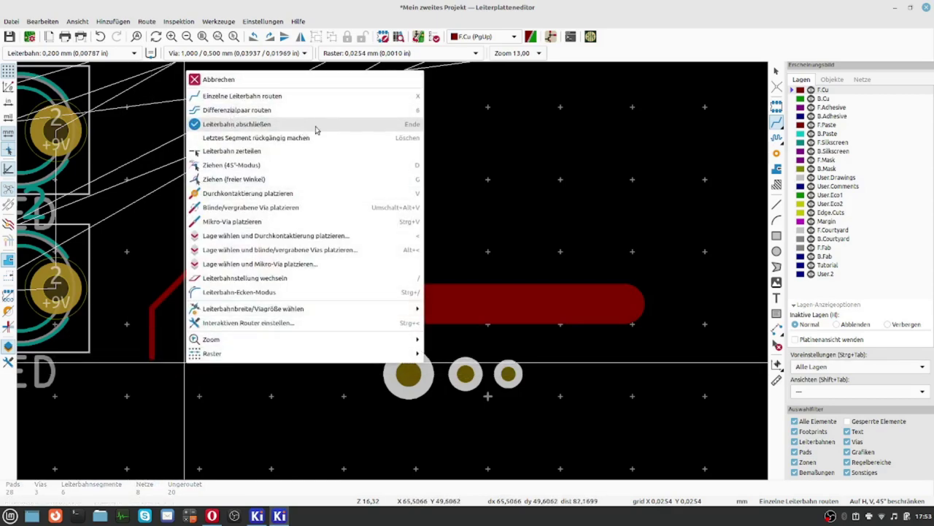
{"action": "left_click", "coordinate": [213, 80]}
Step: Examine the routed track's different widths and compare them with the predefined track width choices
{"action": "scroll", "coordinate": [394, 271], "scroll_direction": "down", "scroll_amount": 2}
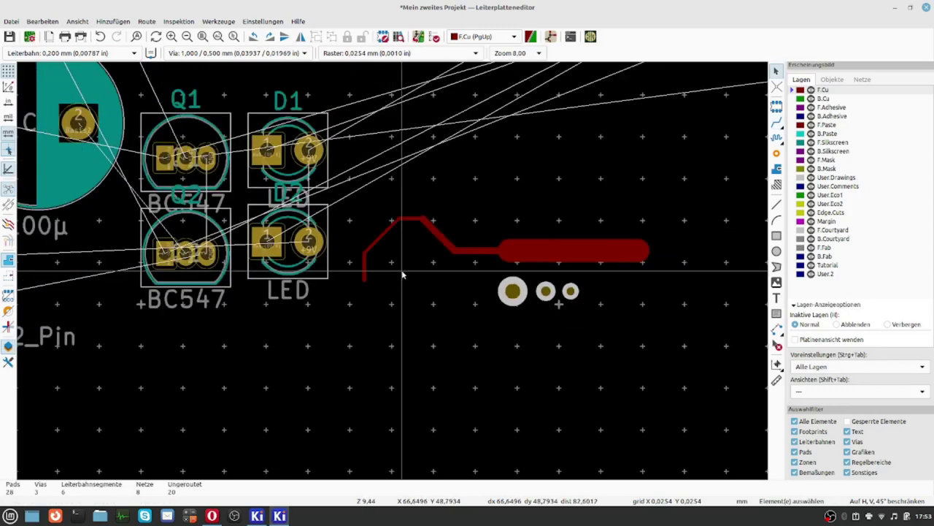
{"action": "scroll", "coordinate": [402, 274], "scroll_direction": "up", "scroll_amount": 2}
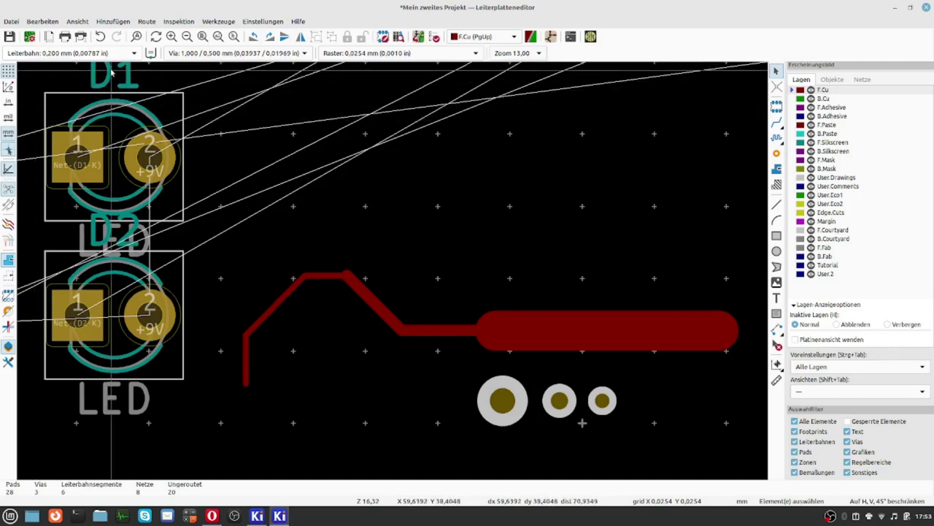
{"action": "left_click", "coordinate": [117, 52]}
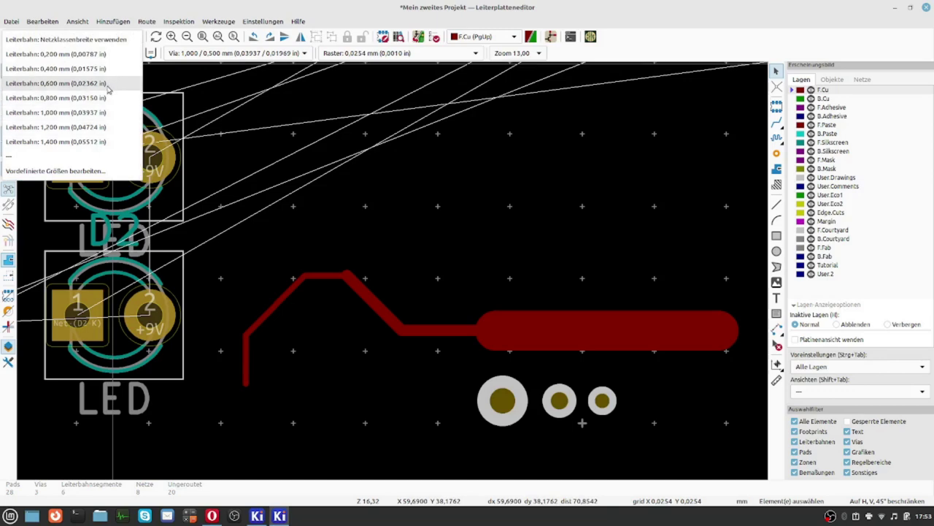
{"action": "left_click", "coordinate": [413, 360]}
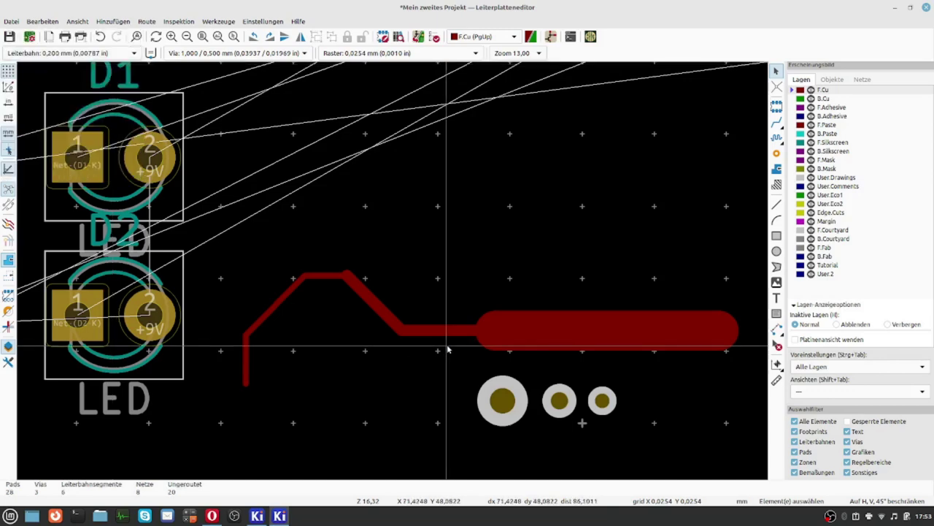
{"action": "scroll", "coordinate": [392, 271], "scroll_direction": "down", "scroll_amount": 2}
{"action": "scroll", "coordinate": [312, 243], "scroll_direction": "up", "scroll_amount": 1}
{"action": "scroll", "coordinate": [318, 248], "scroll_direction": "up", "scroll_amount": 1}
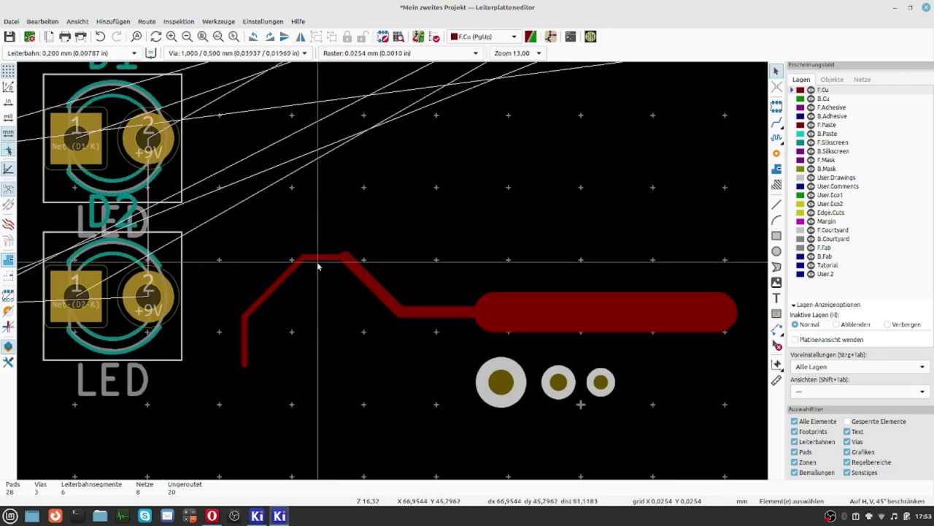
{"action": "scroll", "coordinate": [317, 272], "scroll_direction": "down", "scroll_amount": 2}
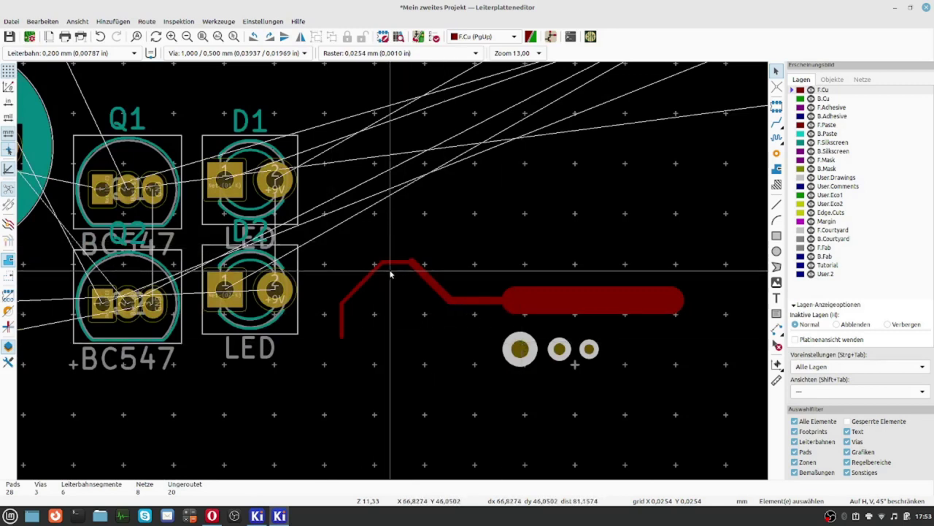
Step: Set both the track width and the via size back to using the net class values
{"action": "left_click", "coordinate": [105, 53]}
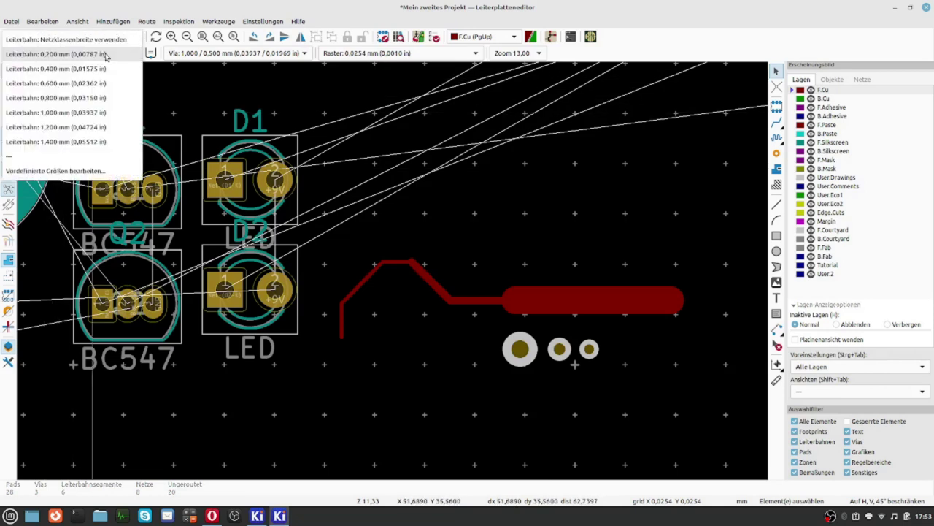
{"action": "left_click", "coordinate": [48, 41]}
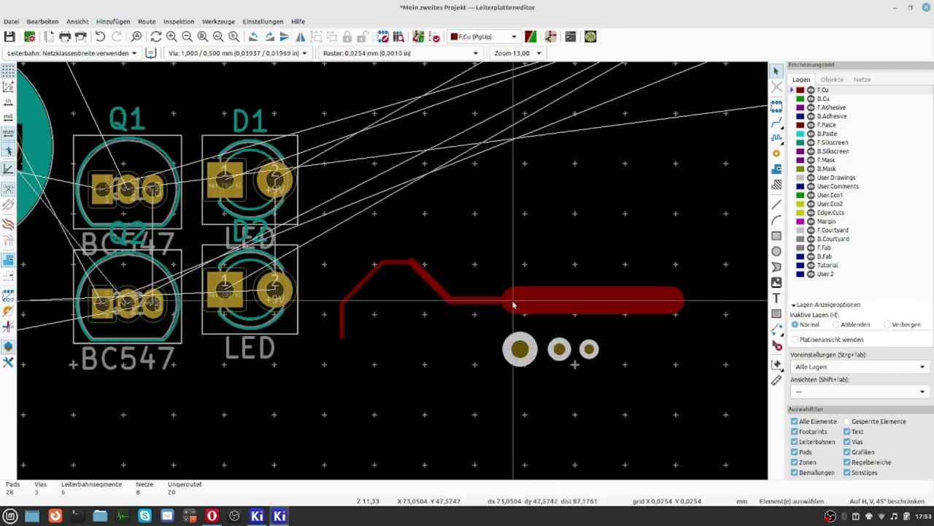
{"action": "left_click", "coordinate": [218, 54]}
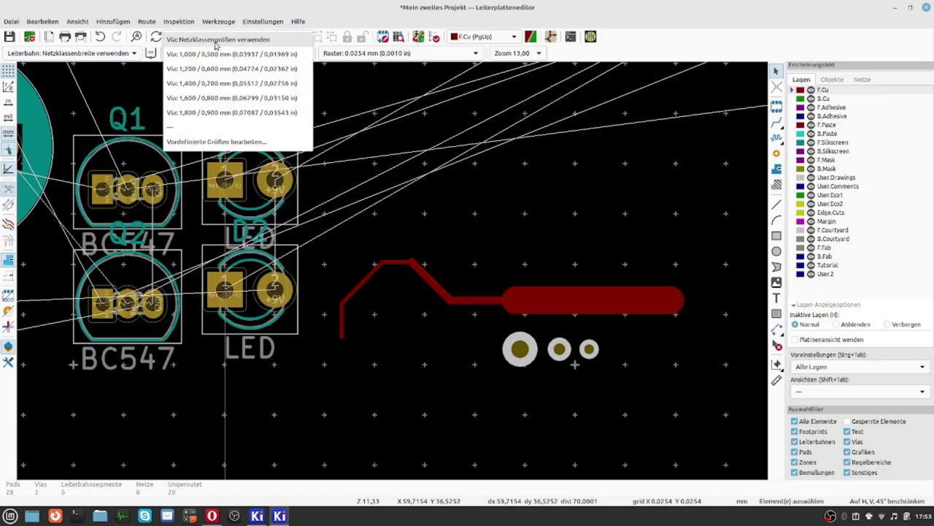
{"action": "left_click", "coordinate": [216, 41]}
Step: Open the net class settings in the board setup and add a net class named Signal
{"action": "scroll", "coordinate": [244, 145], "scroll_direction": "down", "scroll_amount": 4}
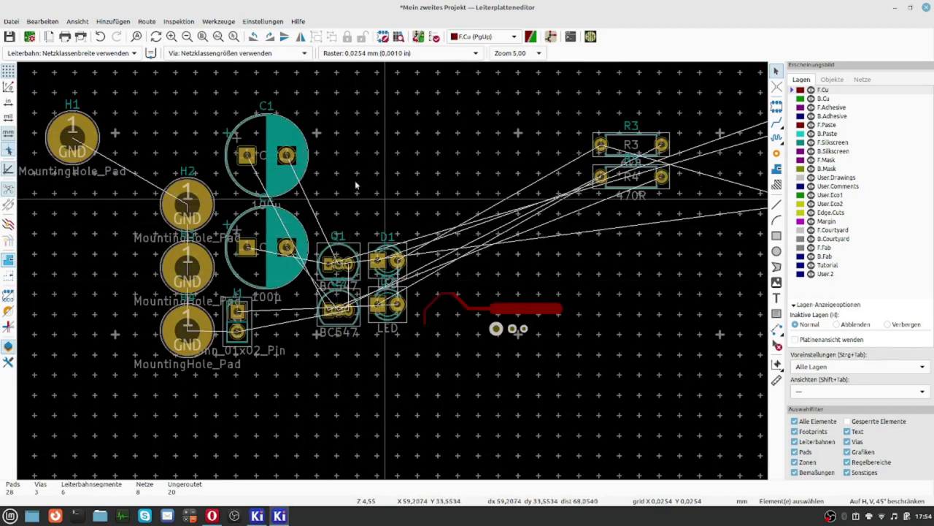
{"action": "left_click", "coordinate": [29, 39]}
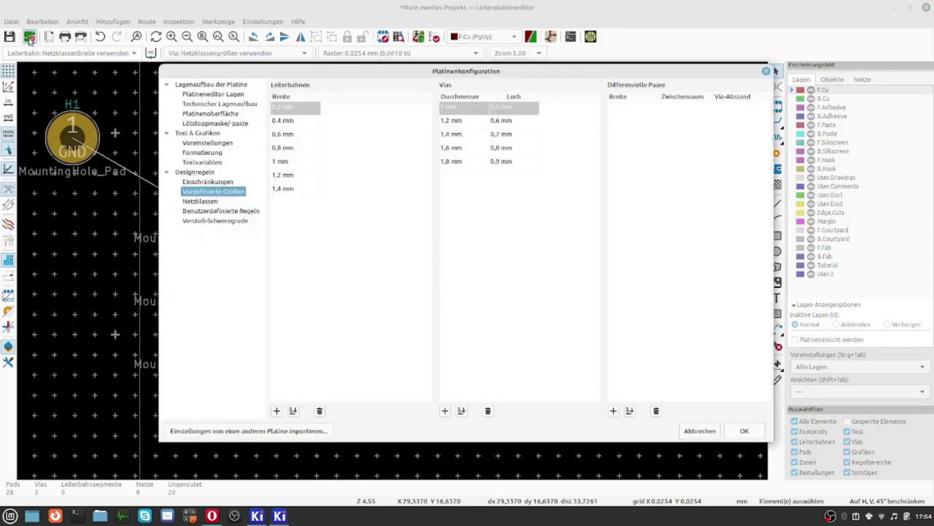
{"action": "left_click", "coordinate": [198, 202]}
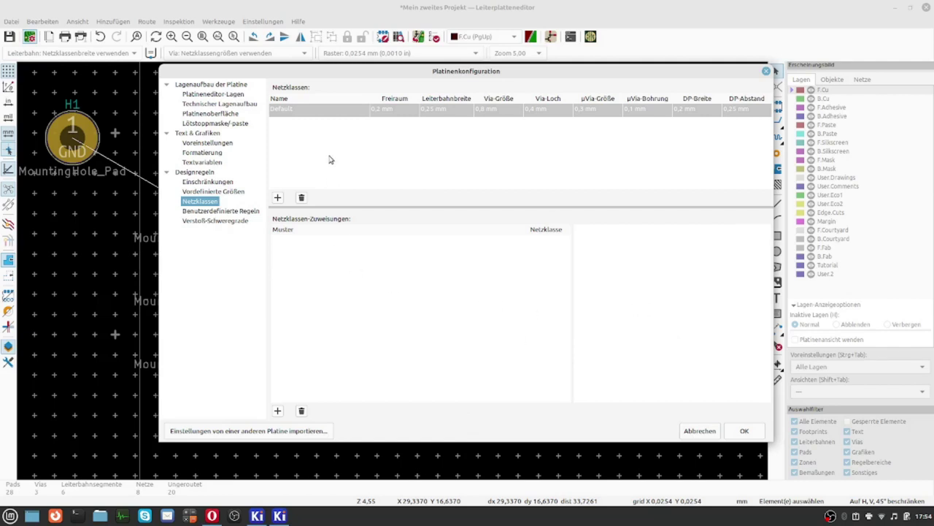
{"action": "left_click", "coordinate": [311, 114]}
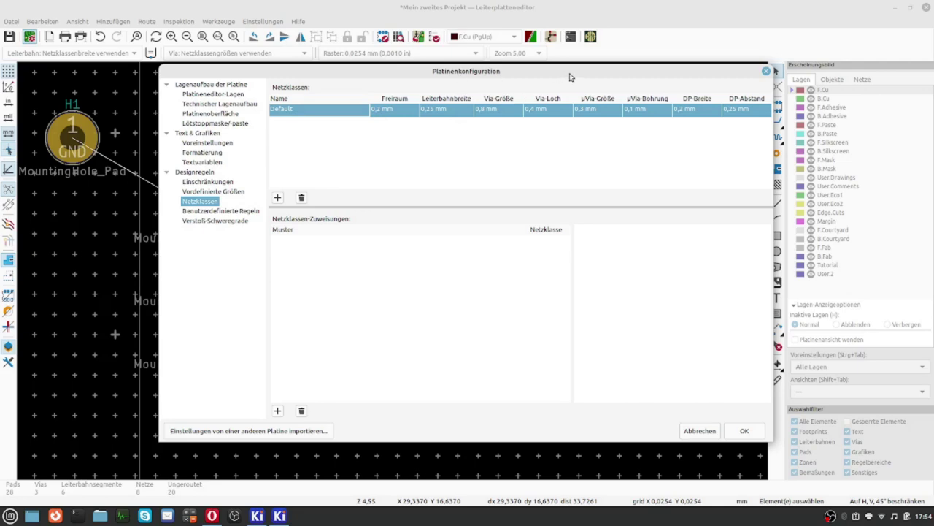
{"action": "left_click_drag", "start_coordinate": [254, 76], "coordinate": [226, 128]}
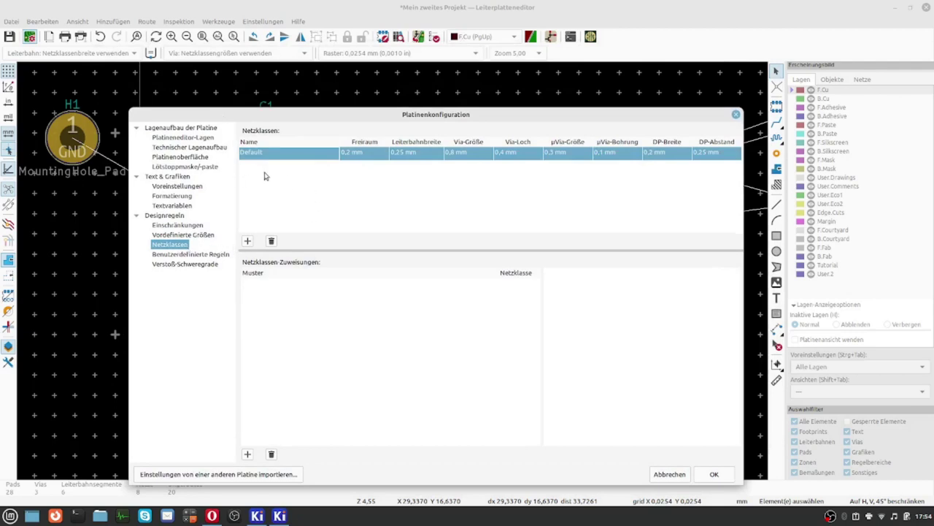
{"action": "left_click", "coordinate": [248, 241]}
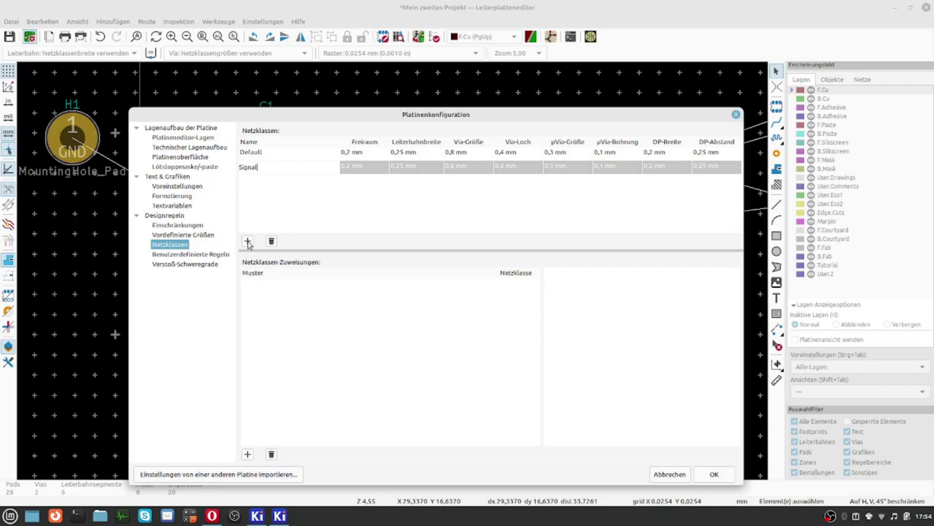
{"action": "type", "text": "Signal"}
Step: Set the Signal net class's clearance to 0,5 mm and its track width to 0,6 mm
{"action": "left_click", "coordinate": [371, 169]}
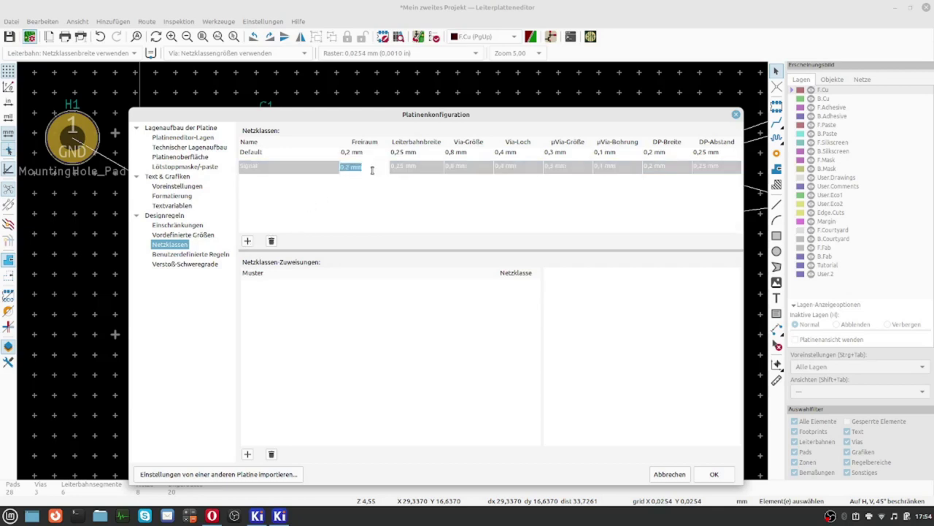
{"action": "type", "text": "0,5"}
{"action": "key", "text": "Tab"}
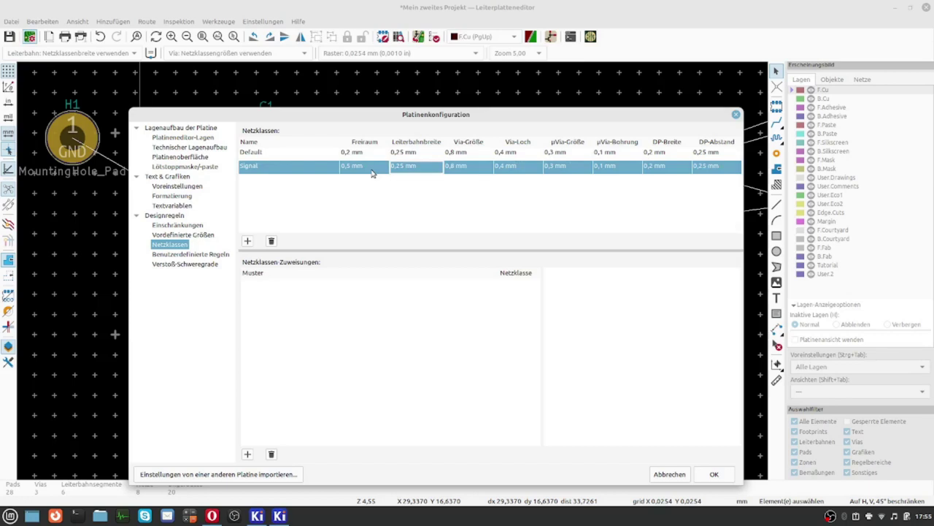
{"action": "type", "text": "0,6"}
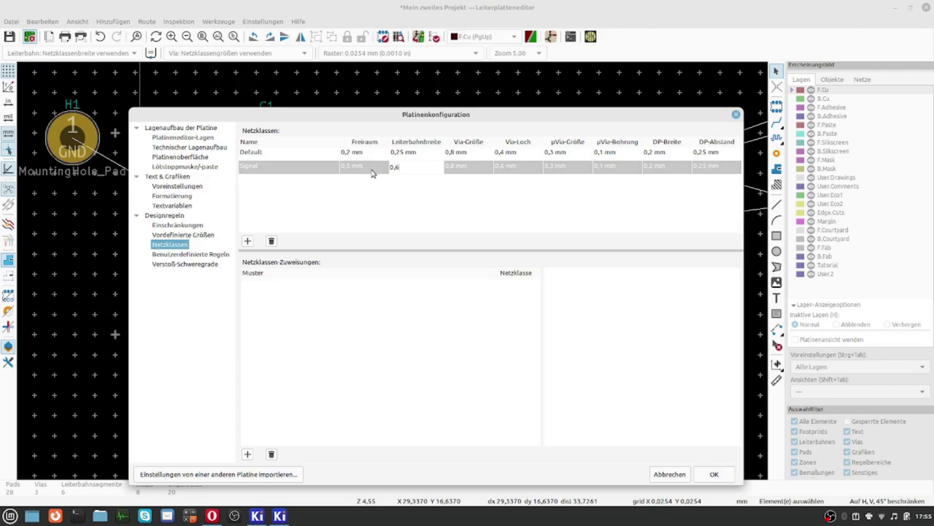
{"action": "key", "text": "Return"}
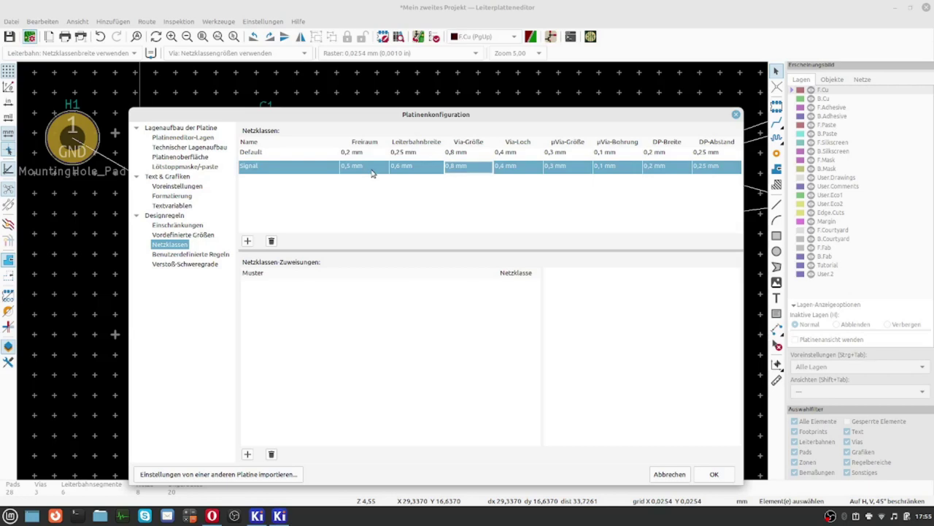
Step: Set the Signal net class's via size to 1,4 mm and via hole to 0,7 mm, and accept the board setup
{"action": "type", "text": "1"}
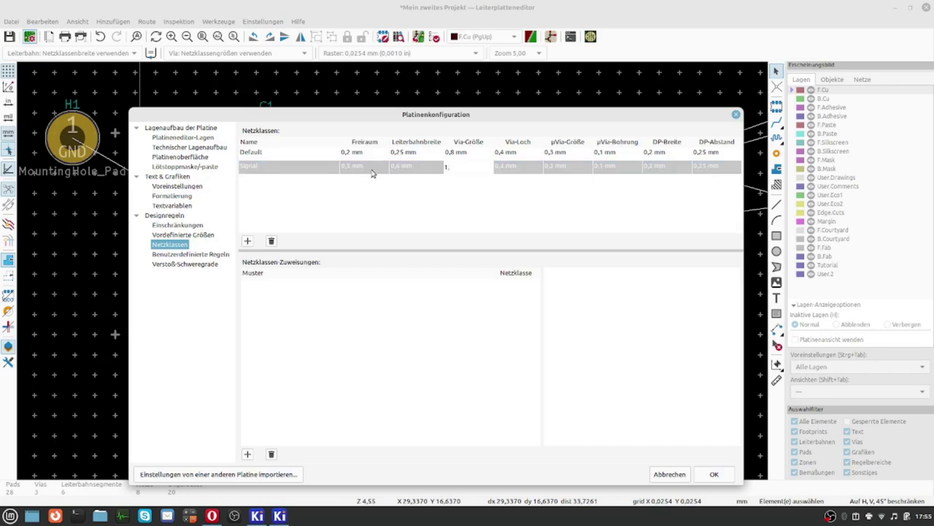
{"action": "type", "text": ",4"}
{"action": "key", "text": "Return"}
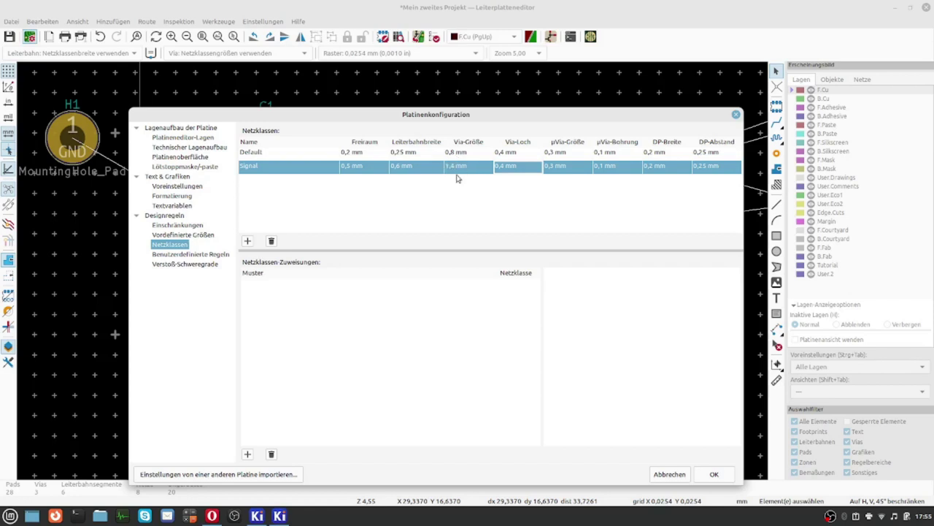
{"action": "left_click", "coordinate": [520, 168]}
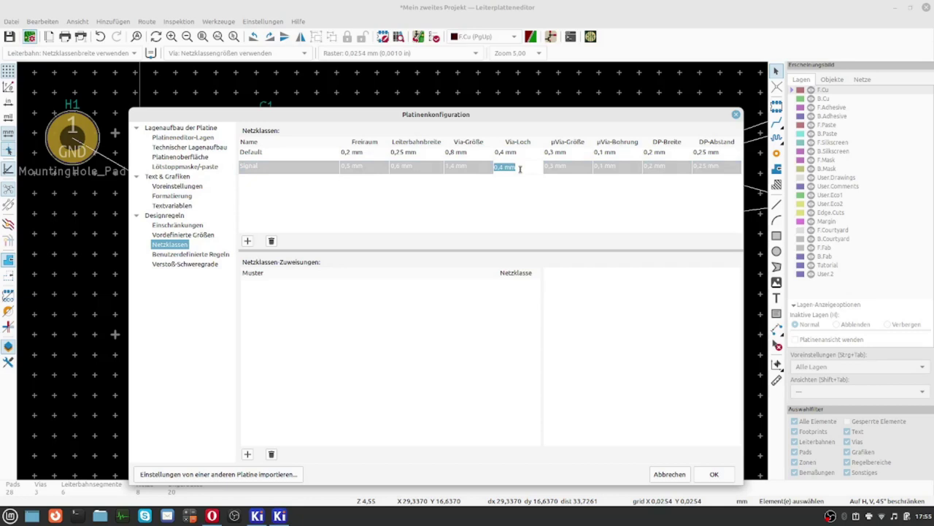
{"action": "type", "text": "0,7"}
{"action": "key", "text": "Return"}
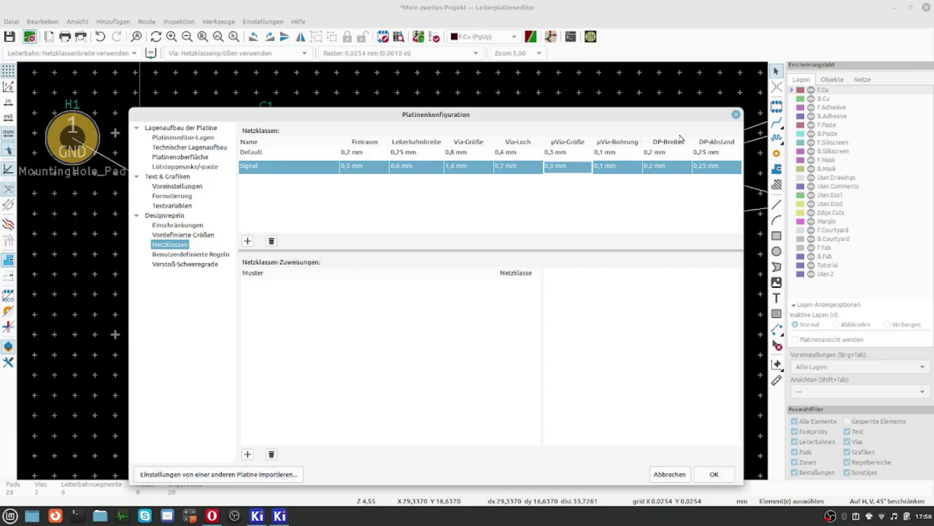
{"action": "left_click", "coordinate": [714, 474]}
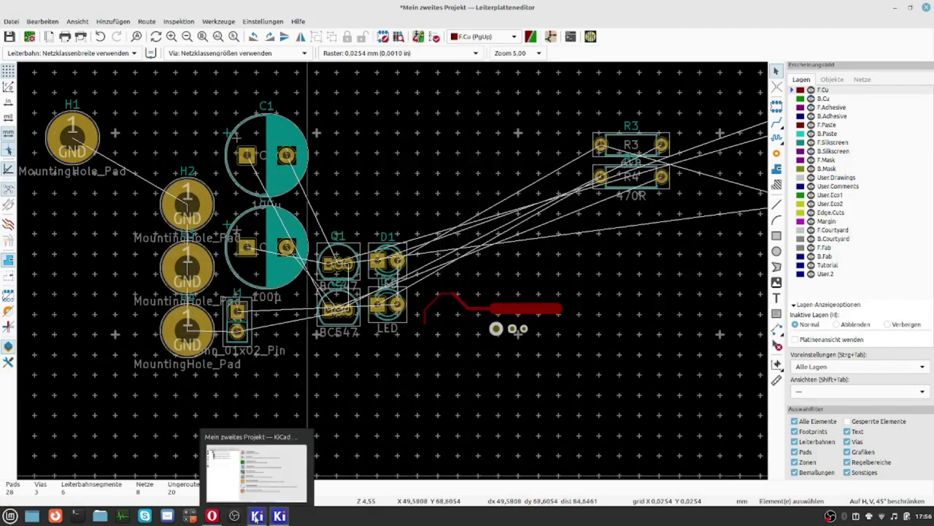
Step: Switch to the project's schematic editor, open the net class settings in the schematic setup, and select the Signal class
{"action": "left_click", "coordinate": [257, 516]}
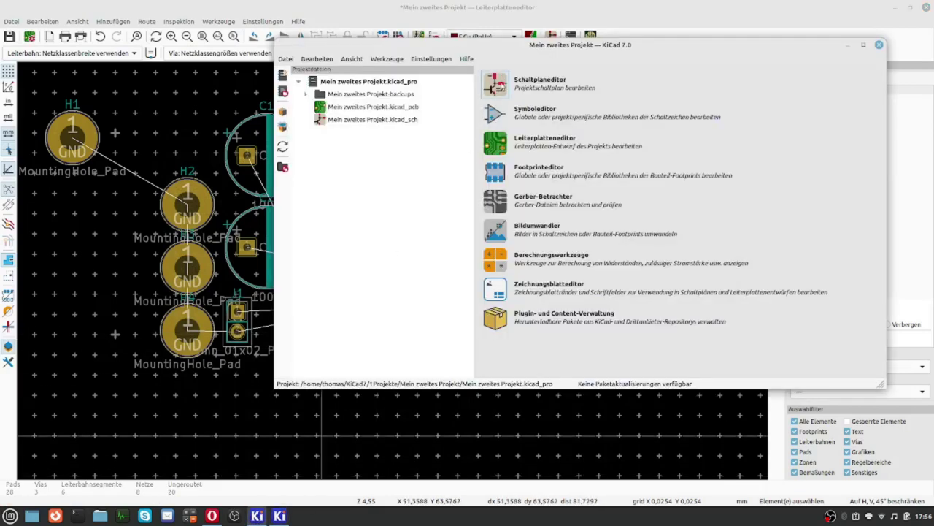
{"action": "left_click", "coordinate": [501, 85]}
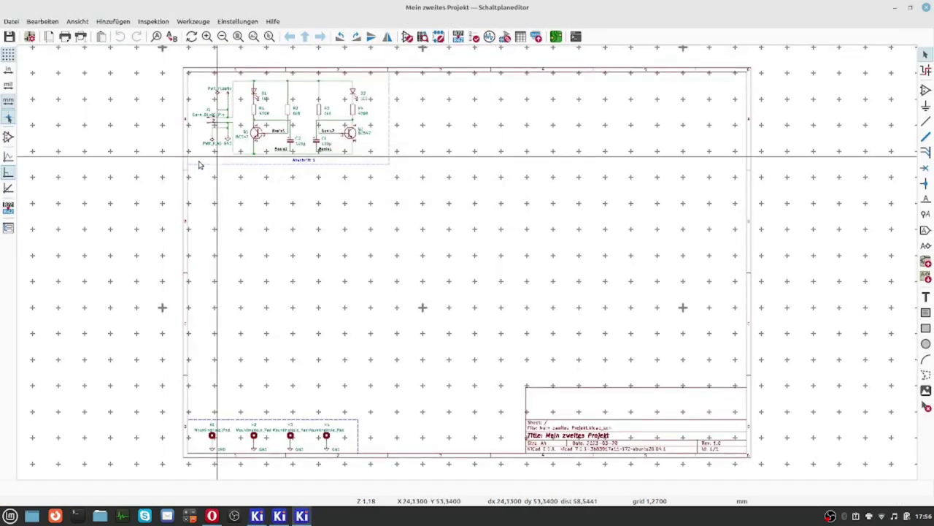
{"action": "scroll", "coordinate": [244, 110], "scroll_direction": "up", "scroll_amount": 3}
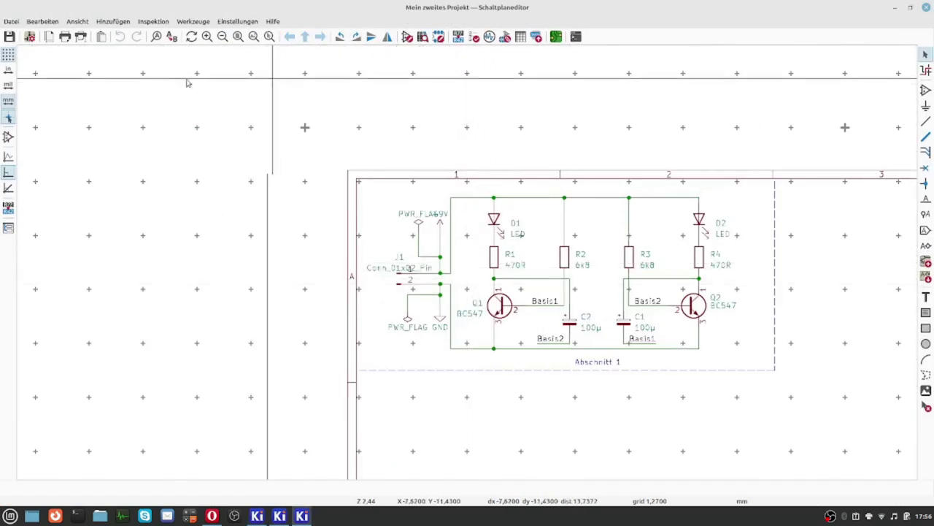
{"action": "left_click", "coordinate": [29, 36]}
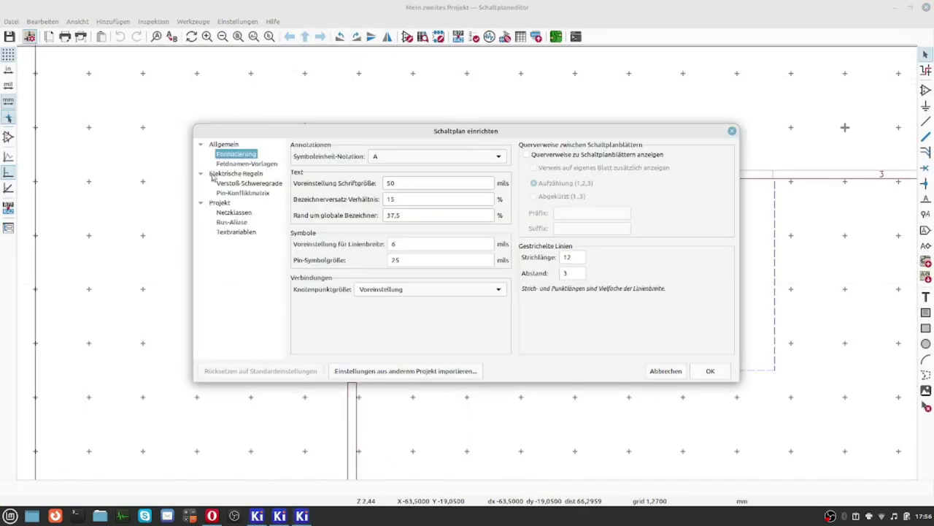
{"action": "left_click", "coordinate": [235, 213]}
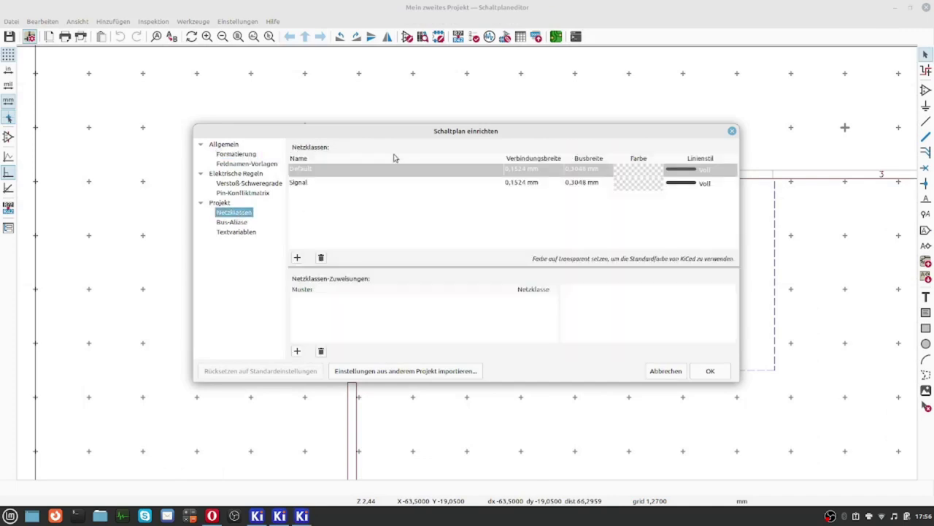
{"action": "left_click_drag", "start_coordinate": [390, 131], "coordinate": [289, 114]}
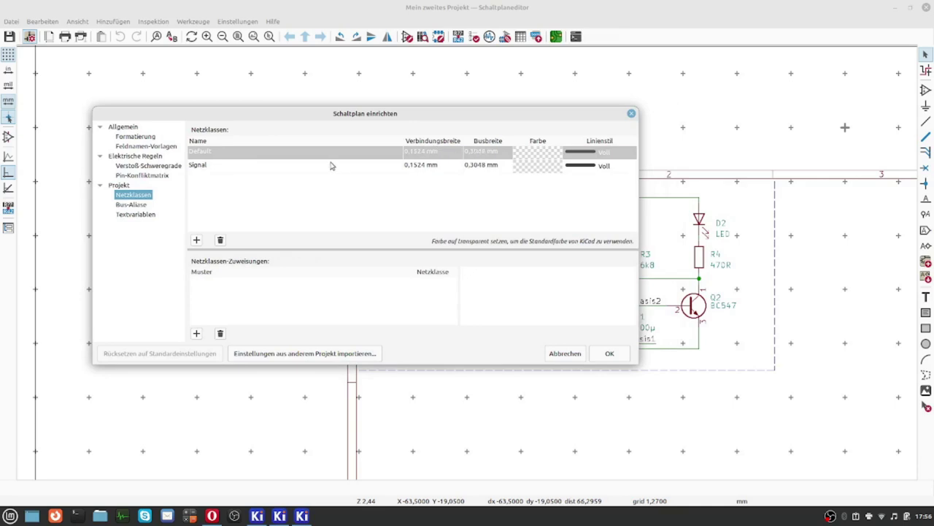
{"action": "left_click", "coordinate": [232, 167]}
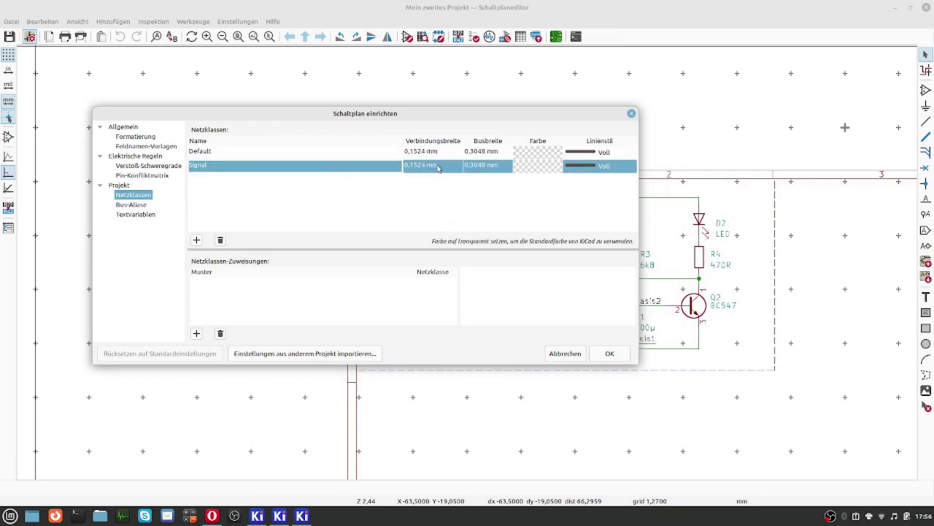
{"action": "left_click", "coordinate": [527, 173]}
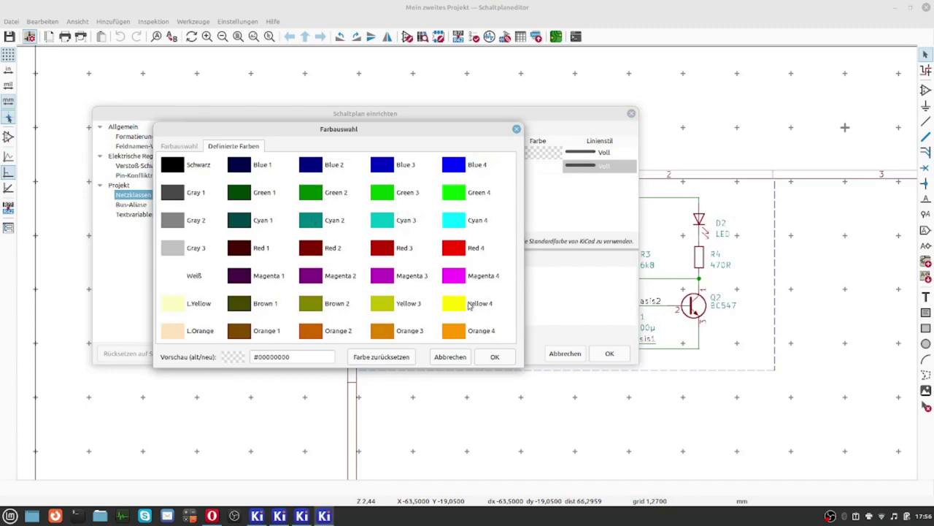
{"action": "left_click", "coordinate": [449, 357]}
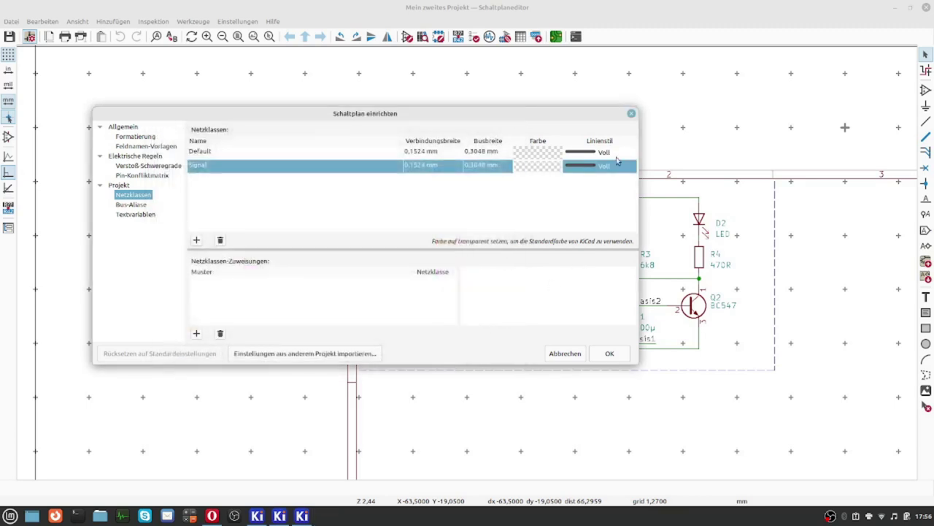
{"action": "left_click", "coordinate": [590, 168]}
{"action": "left_click", "coordinate": [591, 168]}
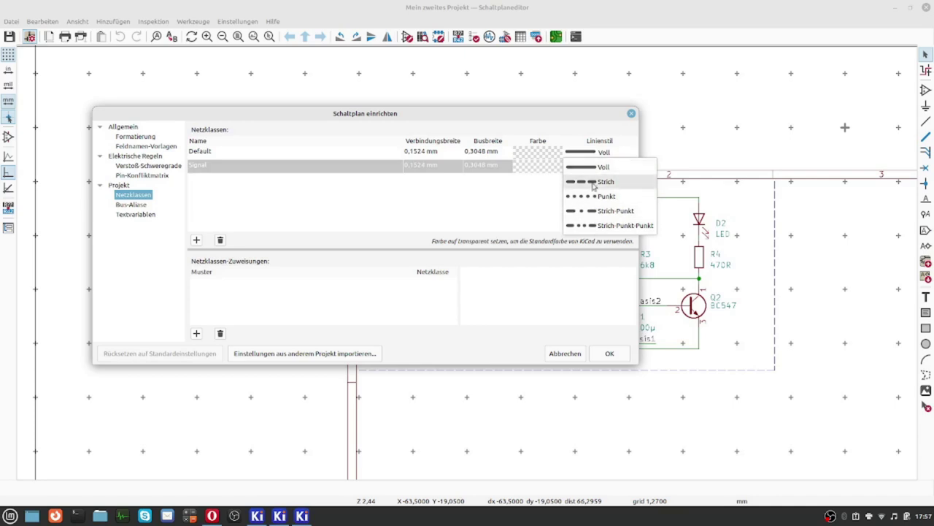
{"action": "left_click", "coordinate": [530, 207]}
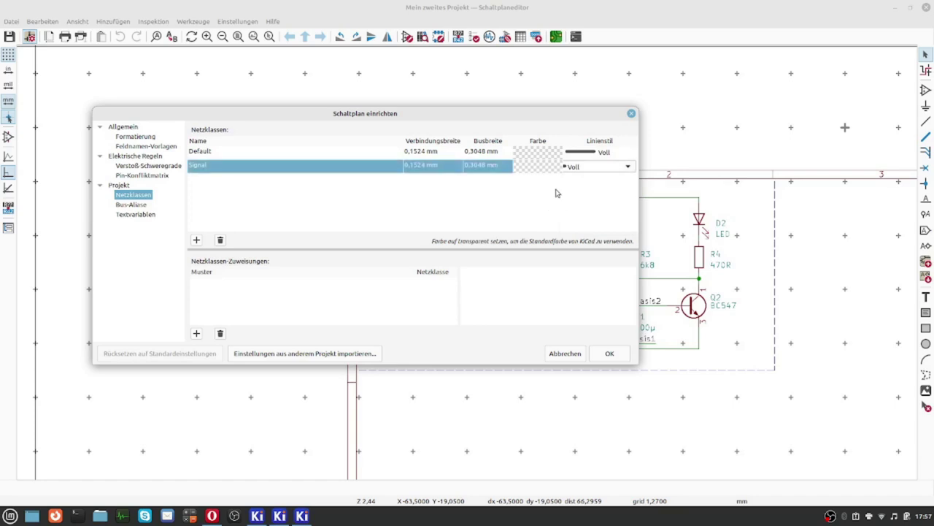
Step: Give the Signal net class the dashed line style Strich and the colour Red 4, and accept the schematic setup
{"action": "left_click", "coordinate": [540, 173]}
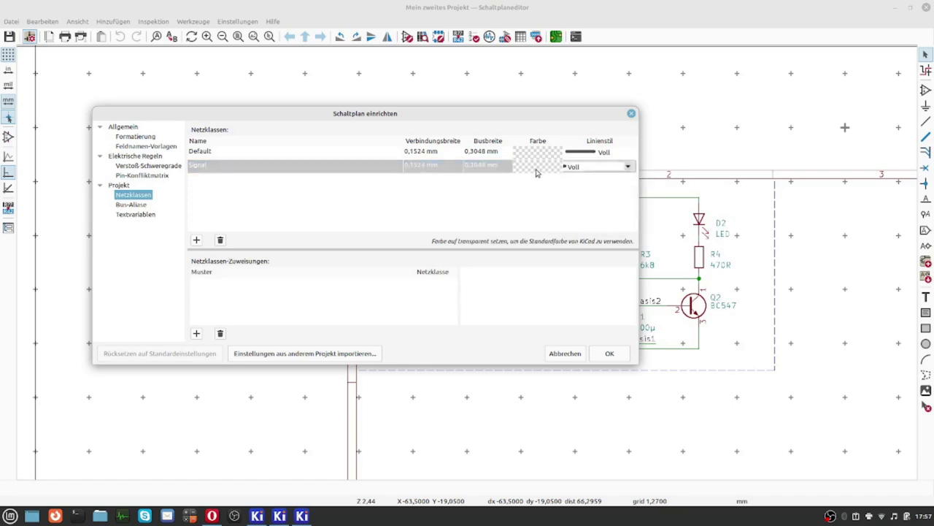
{"action": "left_click", "coordinate": [599, 167]}
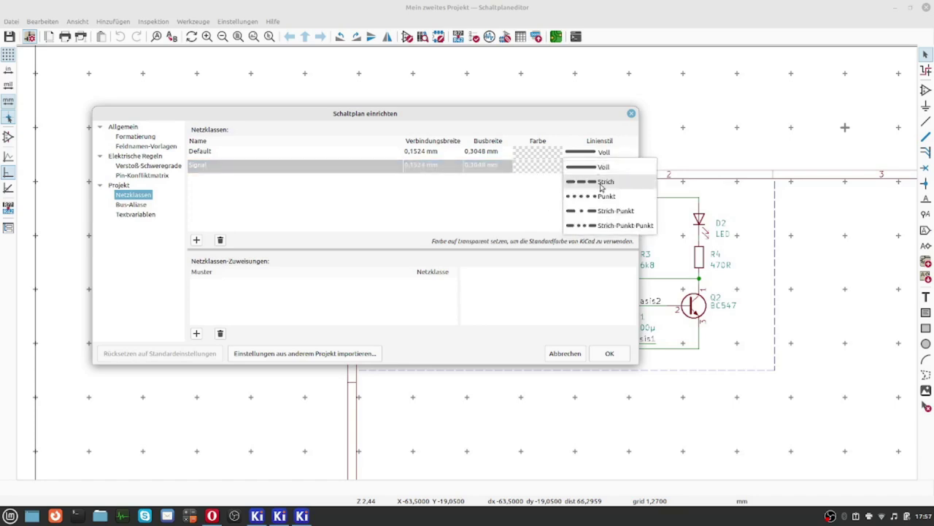
{"action": "left_click", "coordinate": [601, 183]}
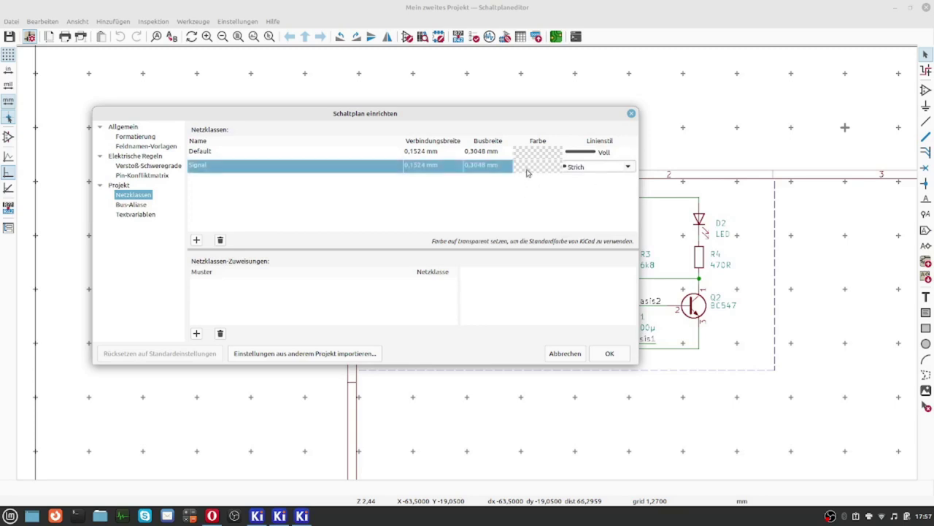
{"action": "left_click", "coordinate": [526, 170]}
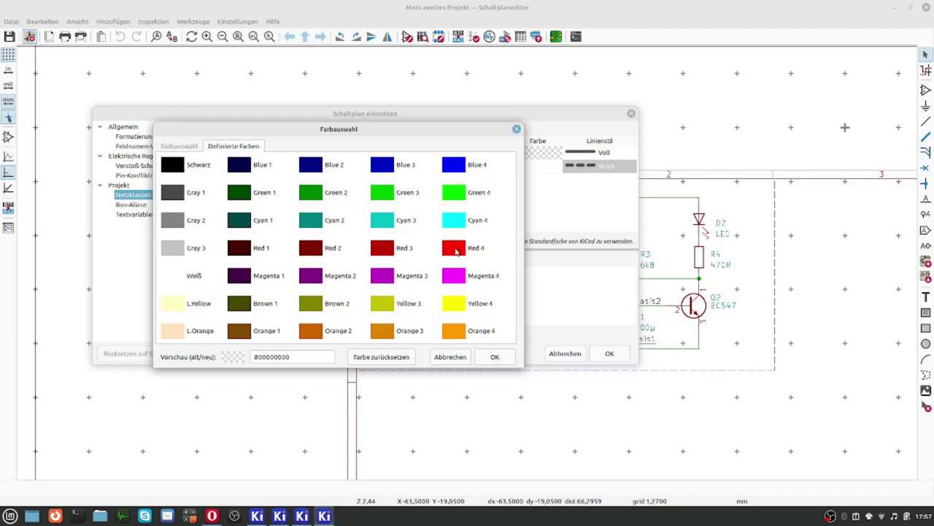
{"action": "left_click", "coordinate": [454, 248]}
{"action": "left_click", "coordinate": [495, 356]}
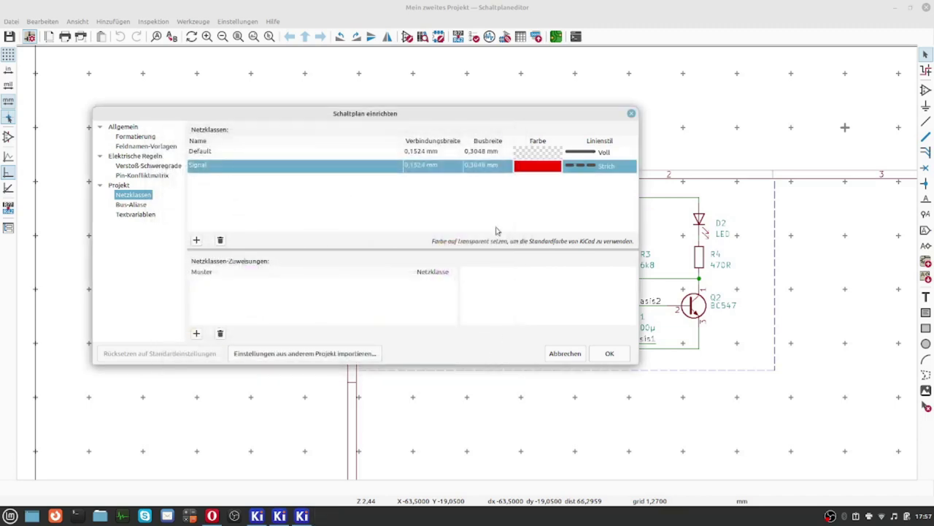
{"action": "left_click", "coordinate": [326, 304]}
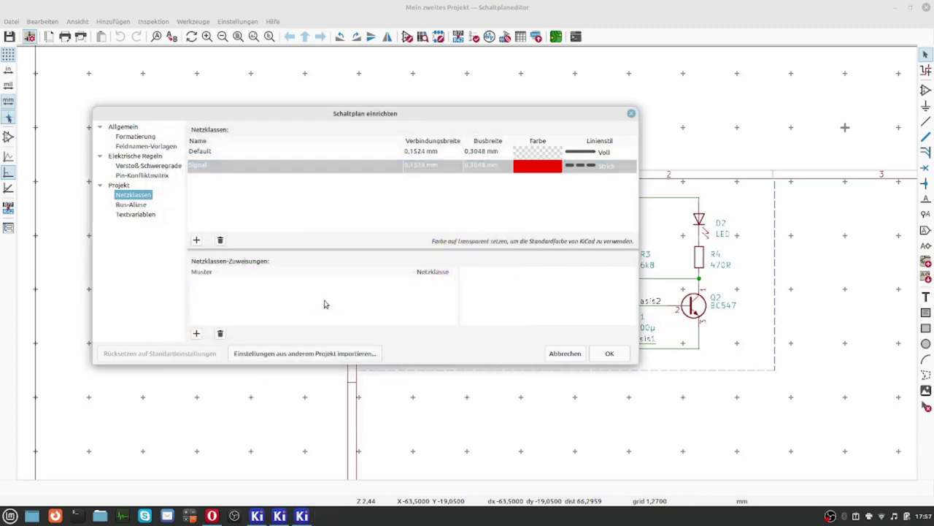
{"action": "left_click", "coordinate": [599, 353]}
Step: Reopen the schematic's net class settings and add a net class named PWR
{"action": "scroll", "coordinate": [547, 312], "scroll_direction": "up", "scroll_amount": 3}
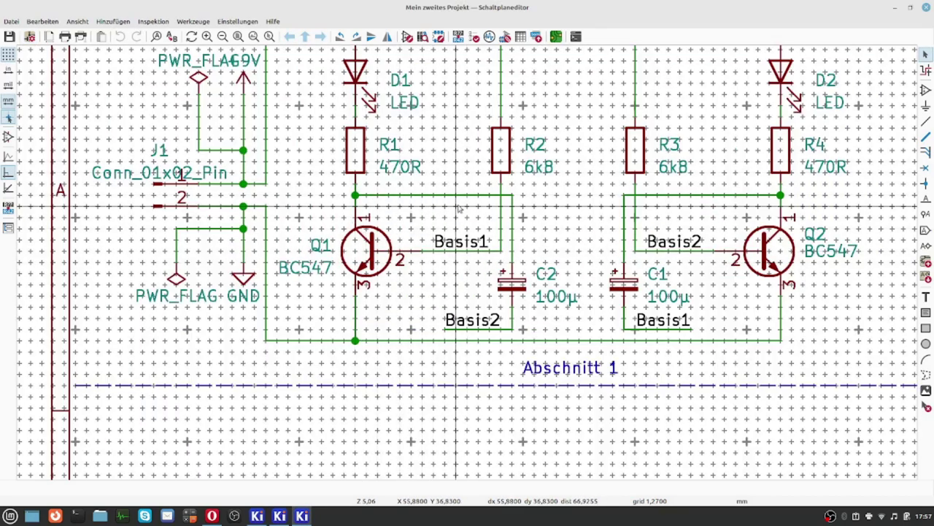
{"action": "scroll", "coordinate": [324, 302], "scroll_direction": "down", "scroll_amount": 3}
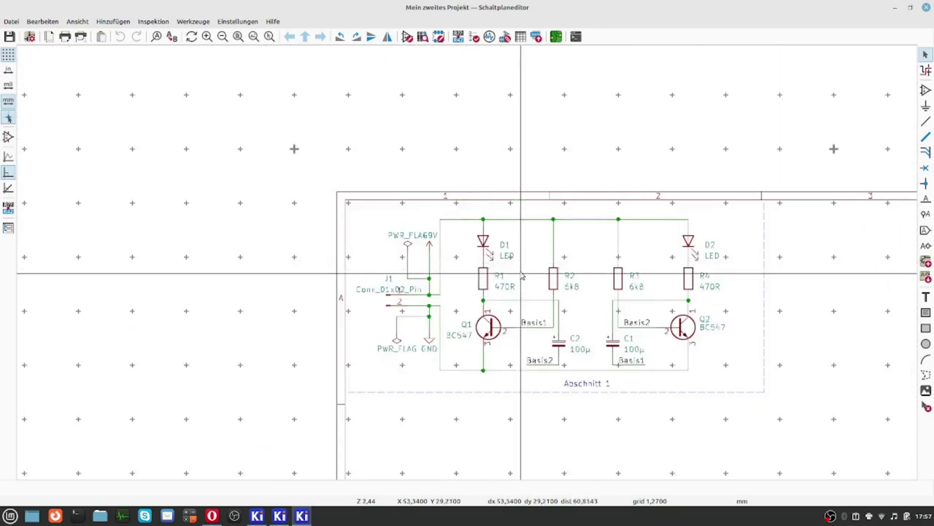
{"action": "scroll", "coordinate": [475, 307], "scroll_direction": "up", "scroll_amount": 2}
{"action": "scroll", "coordinate": [466, 267], "scroll_direction": "up", "scroll_amount": 1}
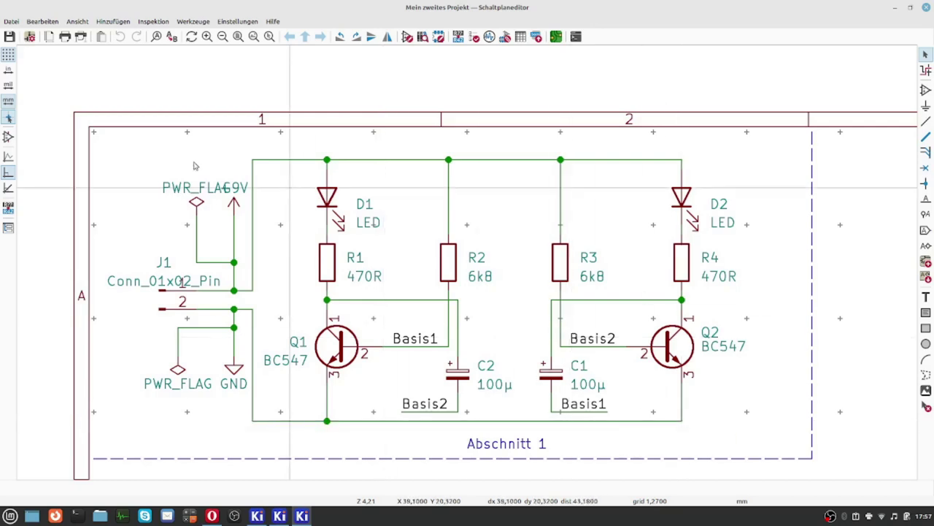
{"action": "left_click", "coordinate": [28, 38]}
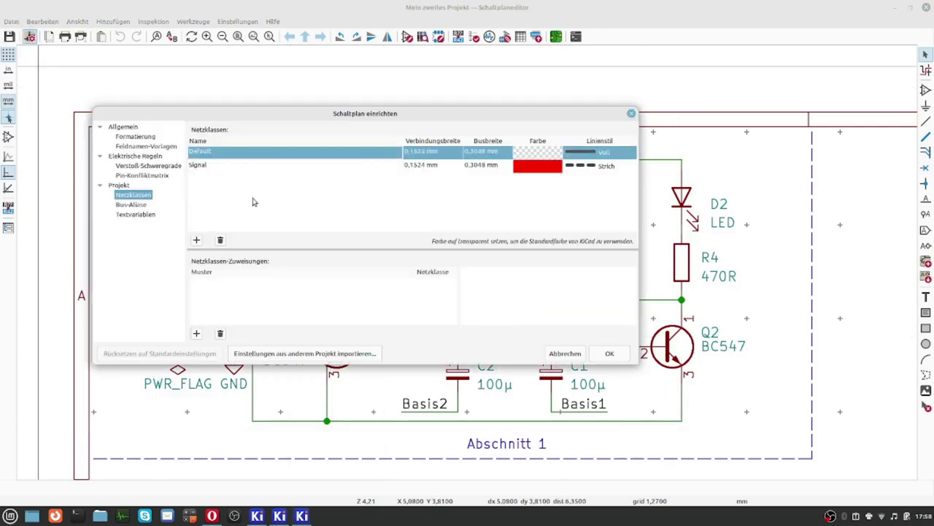
{"action": "left_click", "coordinate": [197, 240]}
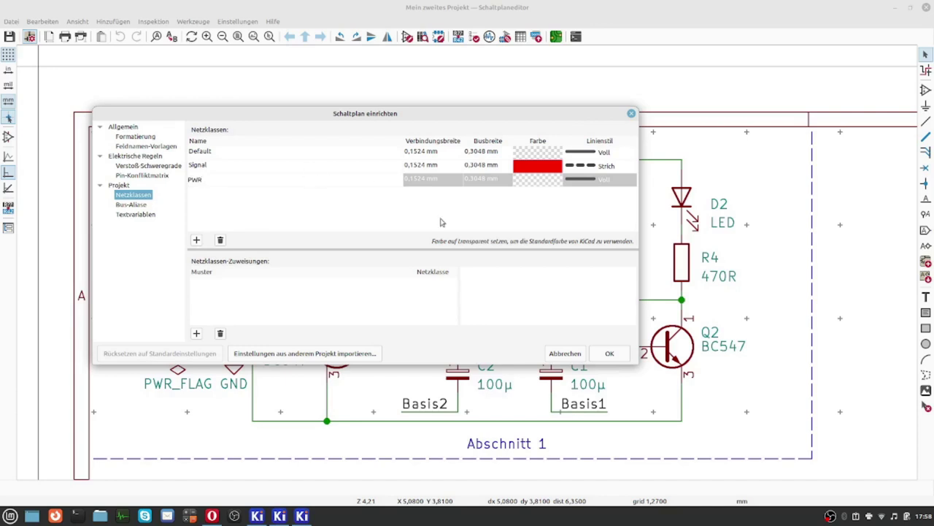
{"action": "key", "text": "Return"}
Step: Set the PWR net class's wire width to 0,6 mm and its bus width to 0,9 mm
{"action": "left_click", "coordinate": [427, 184]}
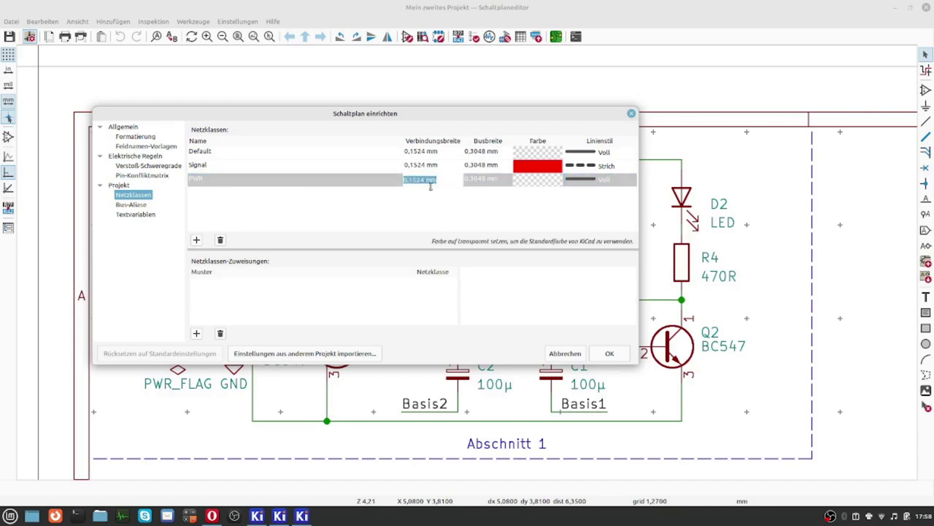
{"action": "type", "text": "0,6"}
{"action": "left_click", "coordinate": [498, 179]}
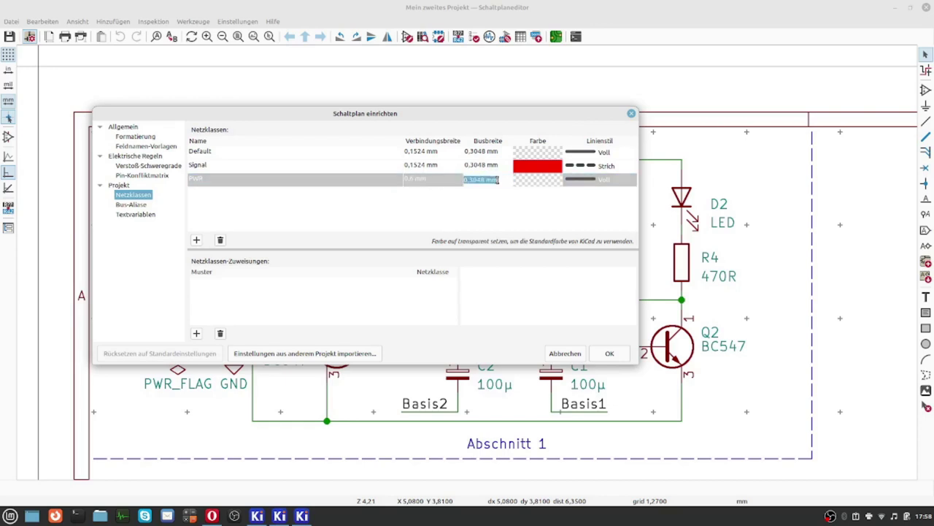
{"action": "type", "text": "0,9"}
{"action": "left_click", "coordinate": [514, 206]}
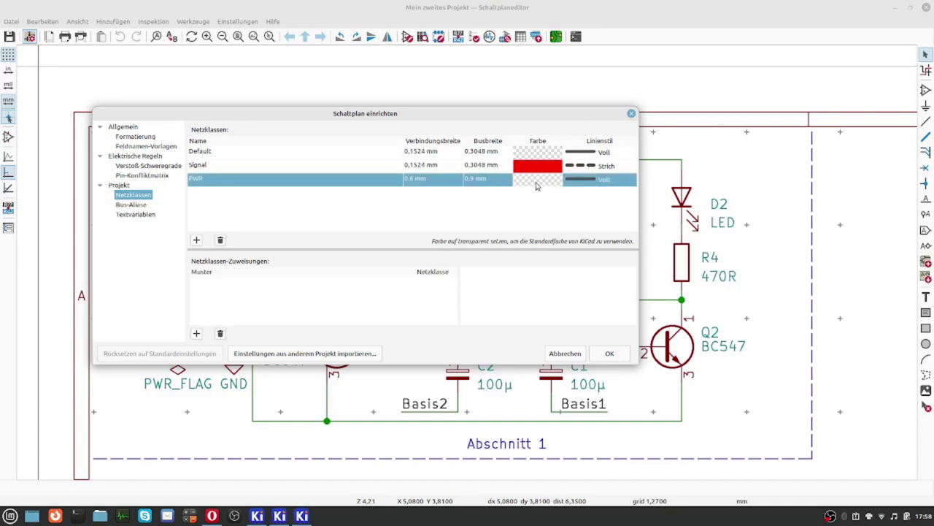
Step: Give the PWR net class the colour Blue 3 and the line style Strich-Punkt, and accept the schematic setup
{"action": "left_click", "coordinate": [537, 185]}
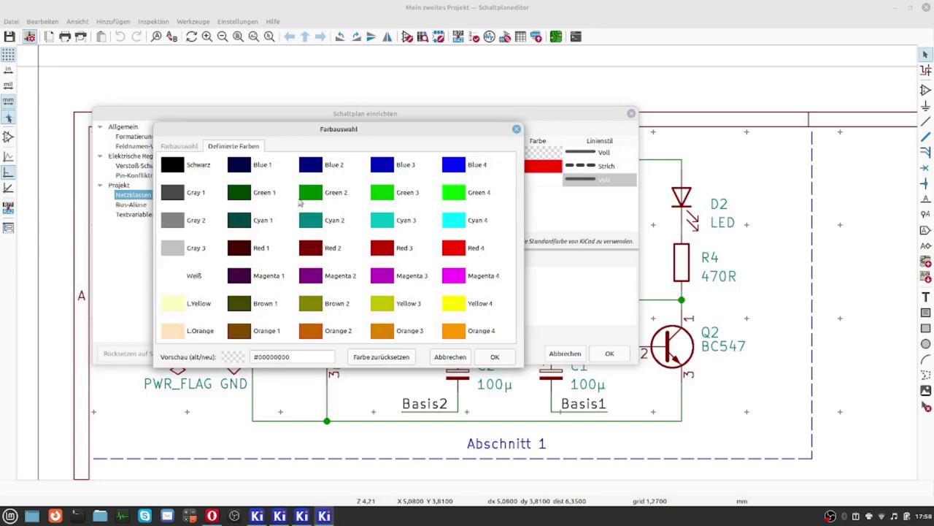
{"action": "left_click", "coordinate": [378, 168]}
{"action": "left_click", "coordinate": [496, 357]}
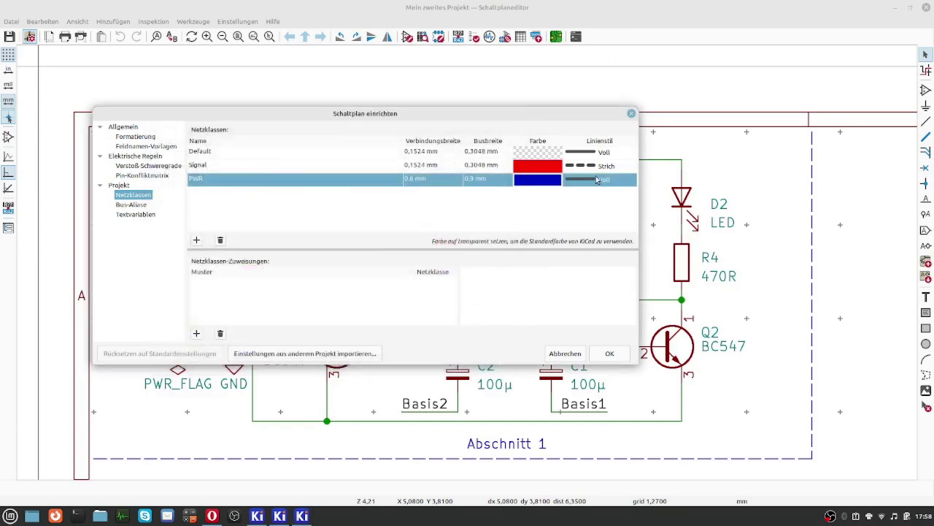
{"action": "left_click", "coordinate": [596, 180]}
{"action": "left_click", "coordinate": [596, 185]}
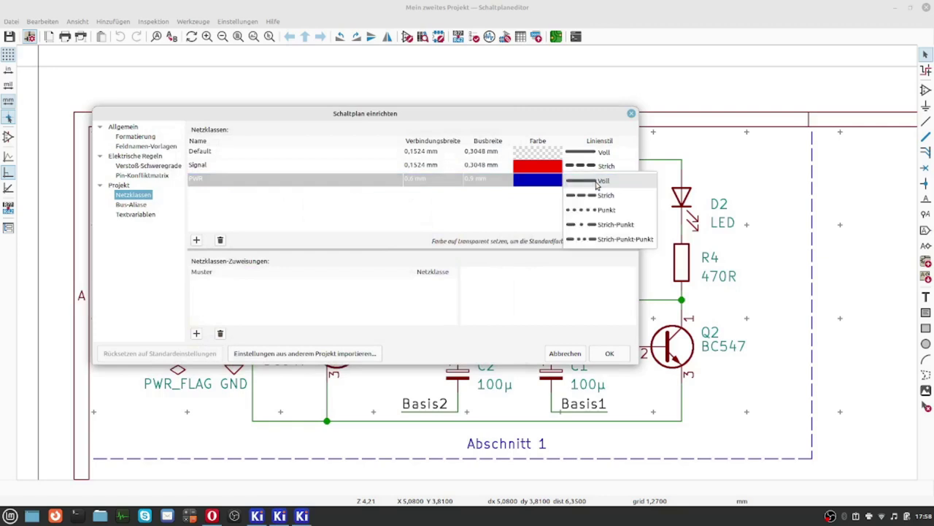
{"action": "left_click", "coordinate": [594, 225]}
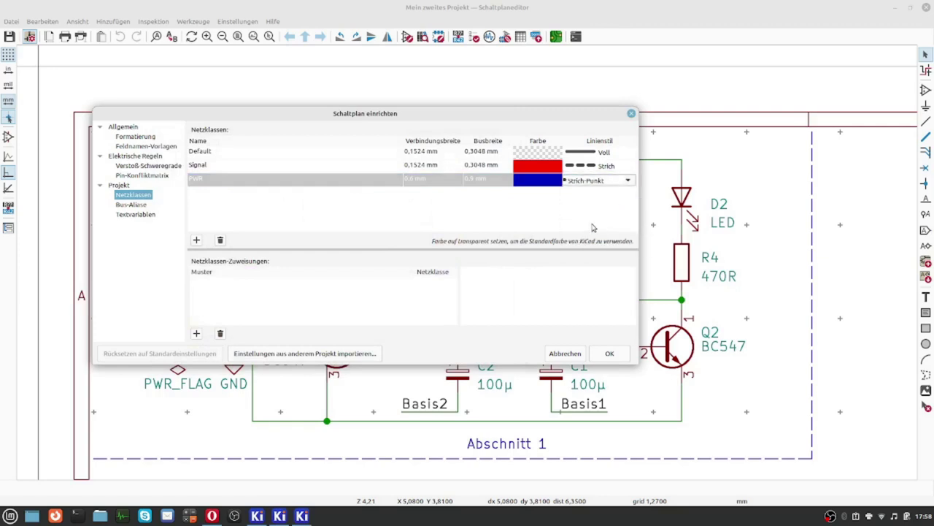
{"action": "left_click", "coordinate": [606, 354]}
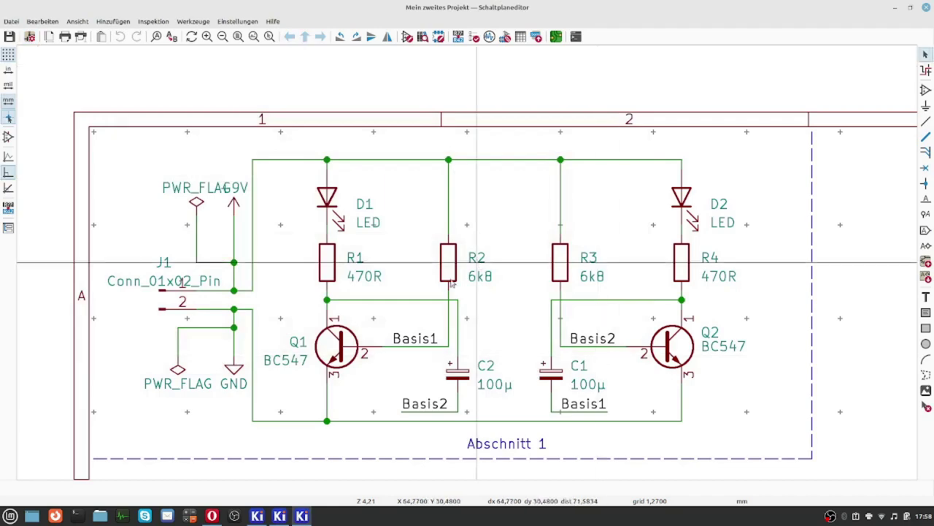
Step: In the PCB editor's board setup, set the PWR net class's clearance to 0,5 mm and its track width to 0,9 mm
{"action": "left_click", "coordinate": [279, 516]}
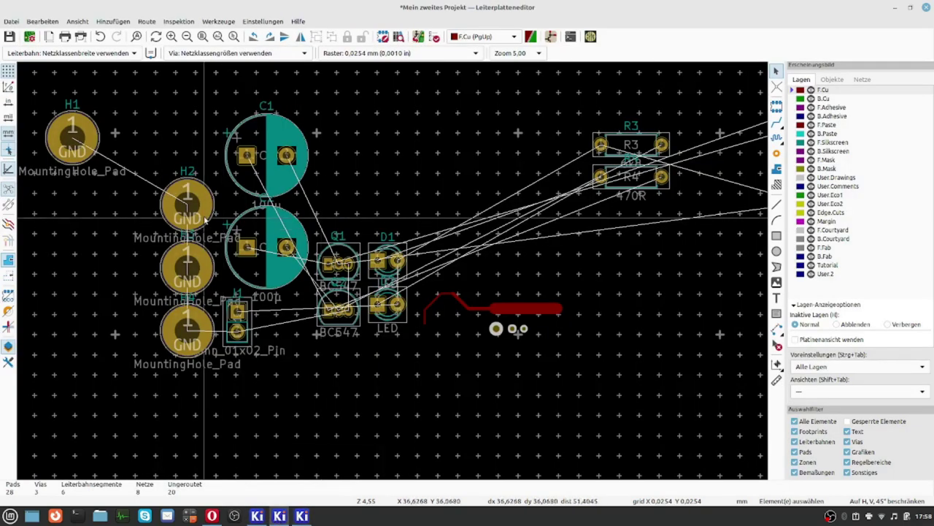
{"action": "left_click", "coordinate": [29, 37]}
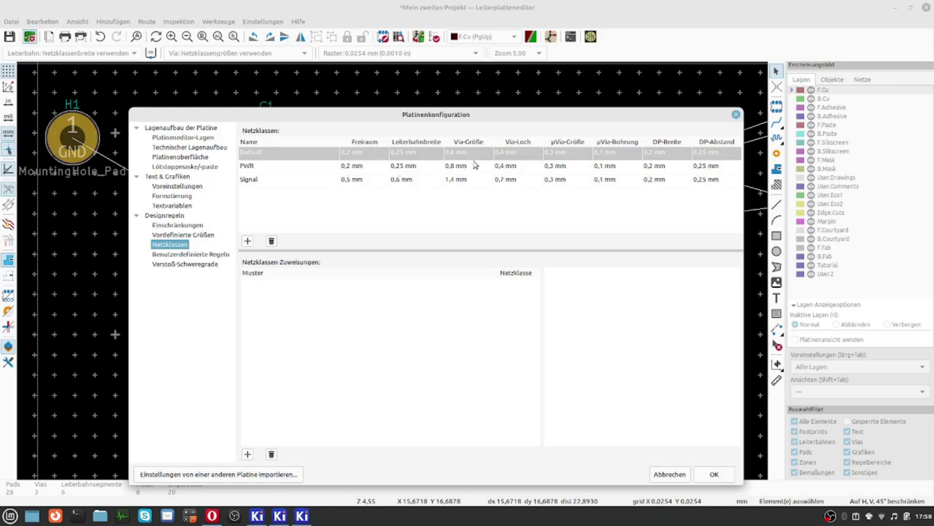
{"action": "double_click", "coordinate": [372, 166]}
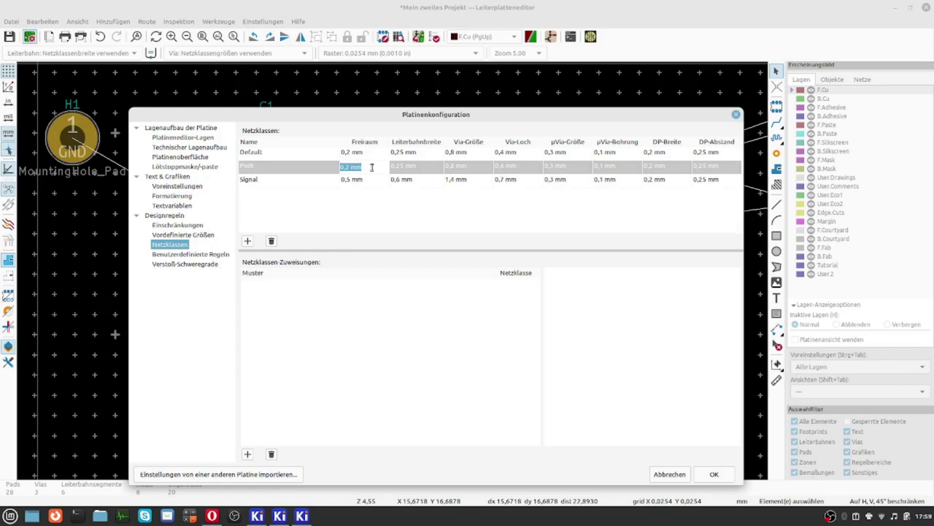
{"action": "type", "text": "0,9"}
{"action": "key", "text": "Return"}
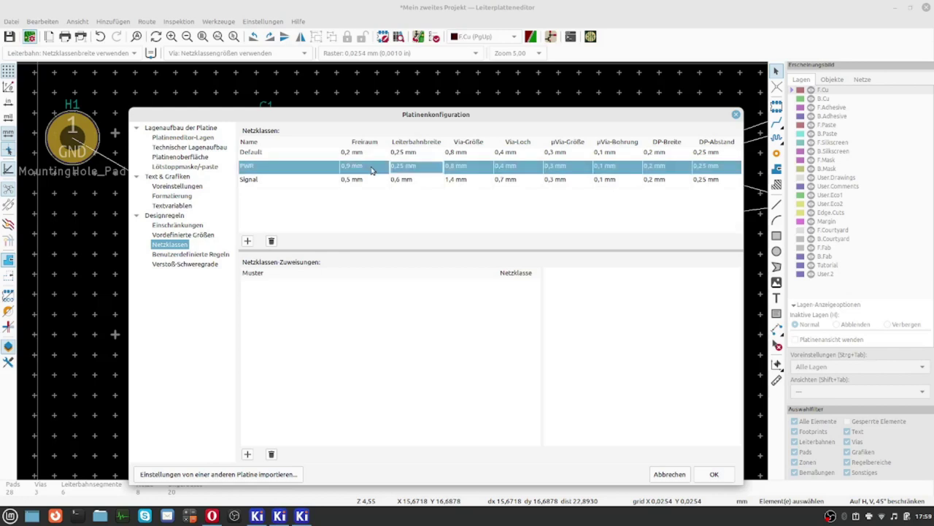
{"action": "left_click", "coordinate": [372, 169]}
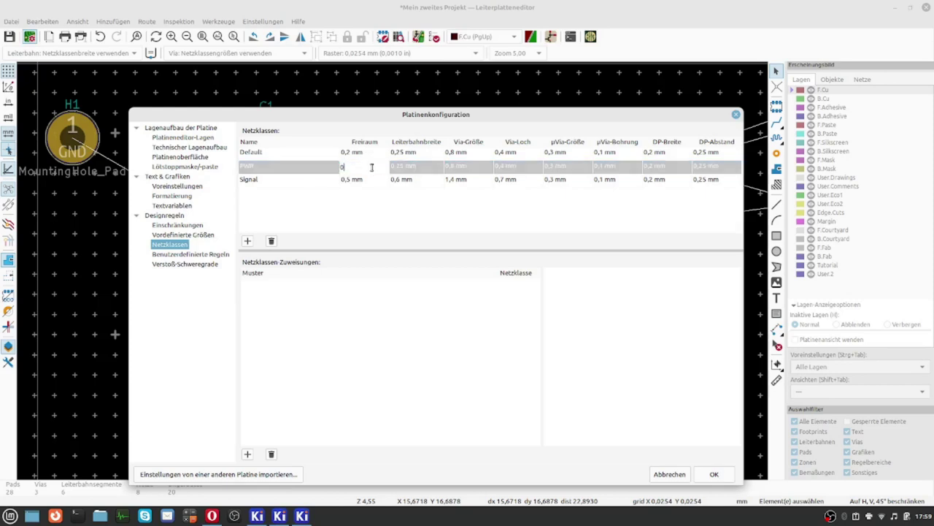
{"action": "type", "text": "0,5"}
{"action": "key", "text": "Return"}
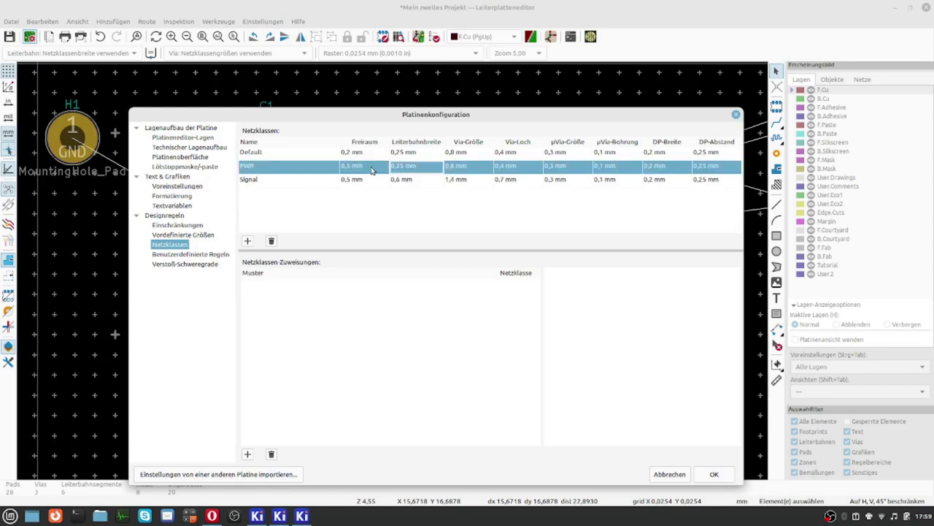
{"action": "type", "text": "0,9"}
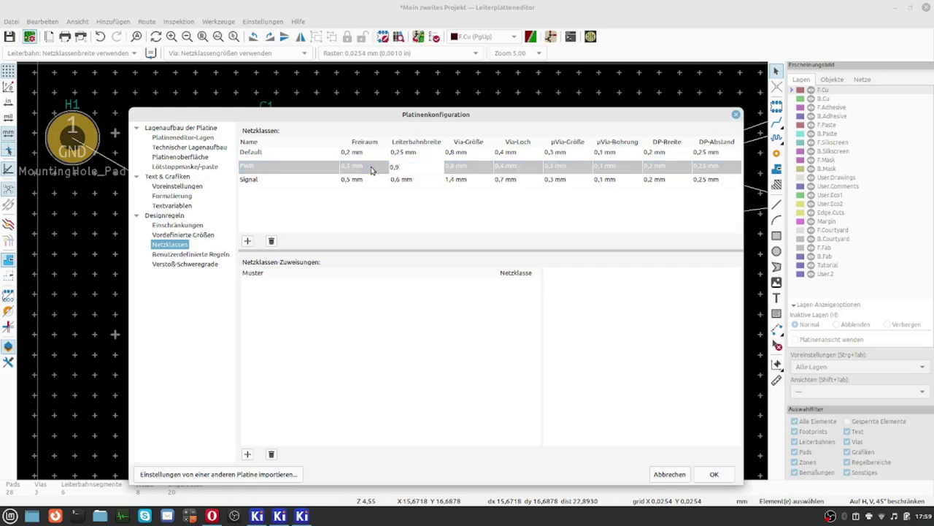
{"action": "key", "text": "Return"}
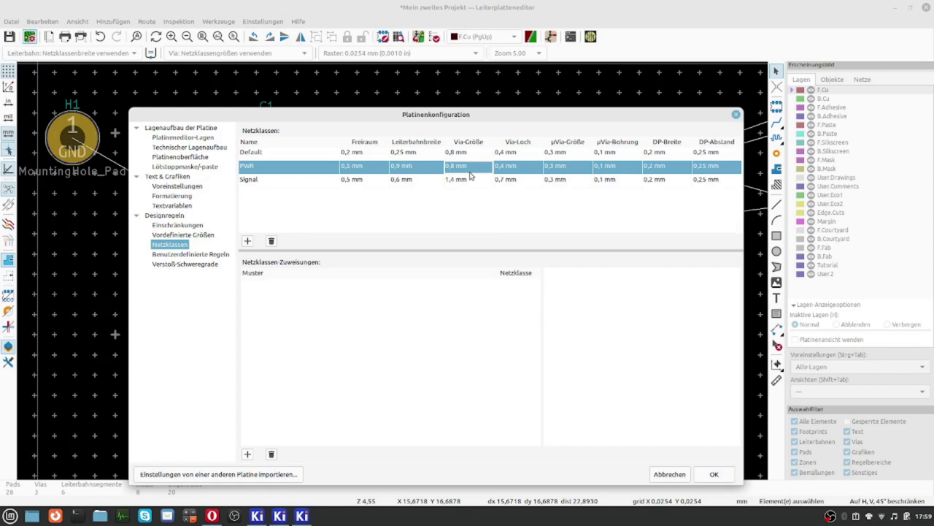
Step: Set the PWR net class's via size to 1,4 mm and via hole to 0,7 mm, and accept the board setup
{"action": "type", "text": "1,4"}
{"action": "key", "text": "Return"}
{"action": "type", "text": "0,7"}
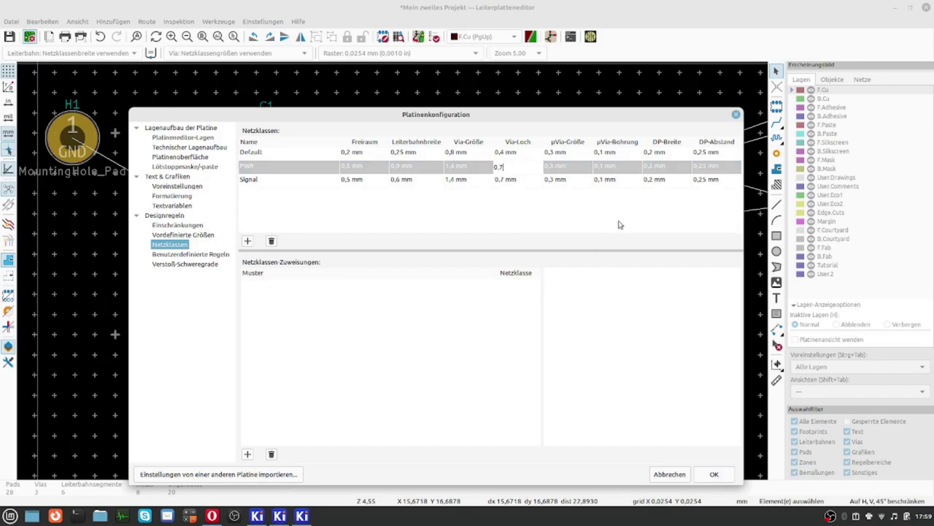
{"action": "key", "text": "Return"}
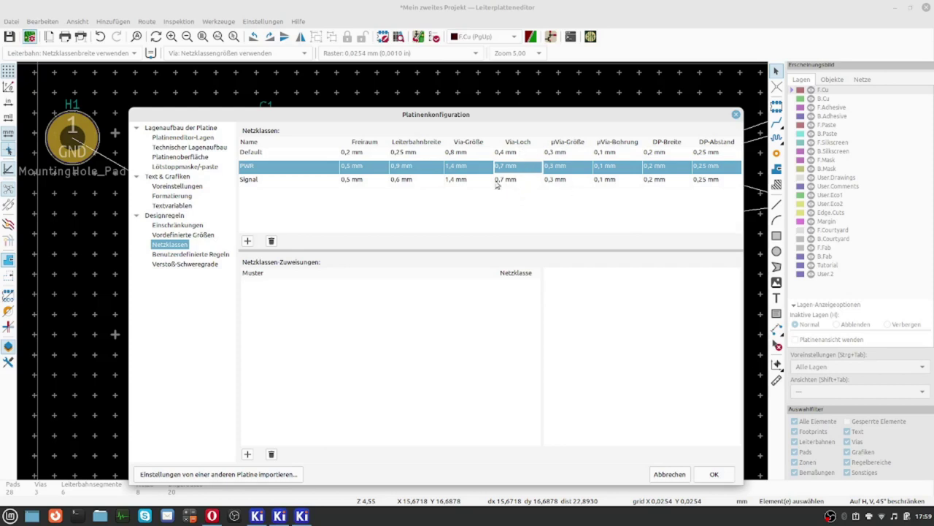
{"action": "left_click", "coordinate": [714, 475]}
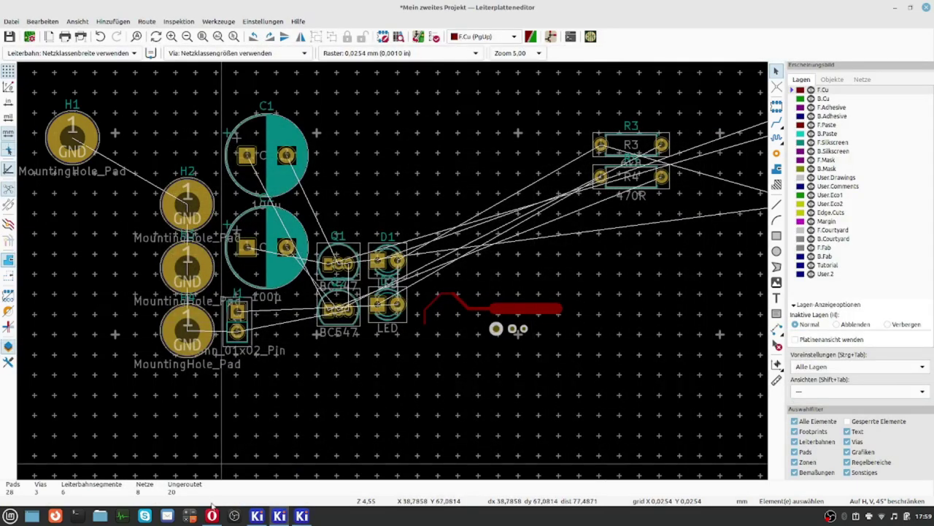
Step: Open the calculator tools from the KiCad project manager and examine the track width calculation's current parameter
{"action": "left_click", "coordinate": [257, 515]}
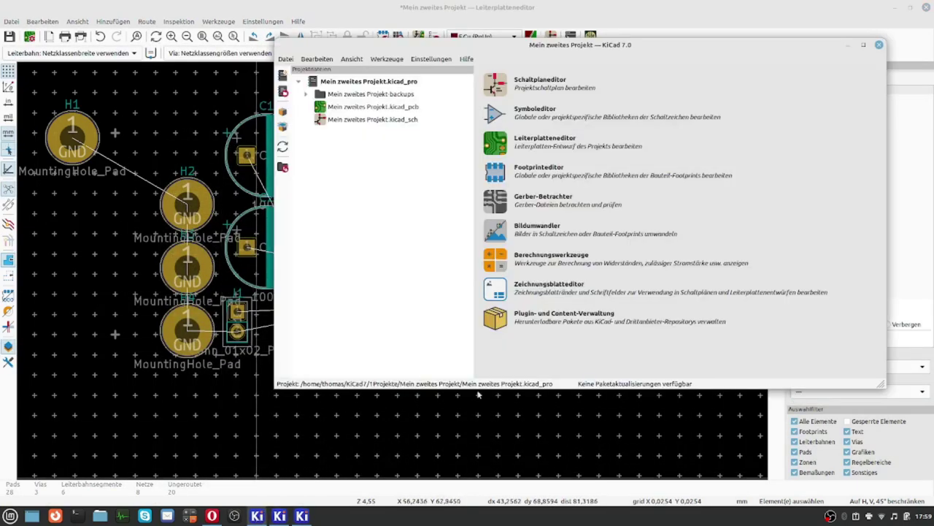
{"action": "left_click", "coordinate": [502, 263]}
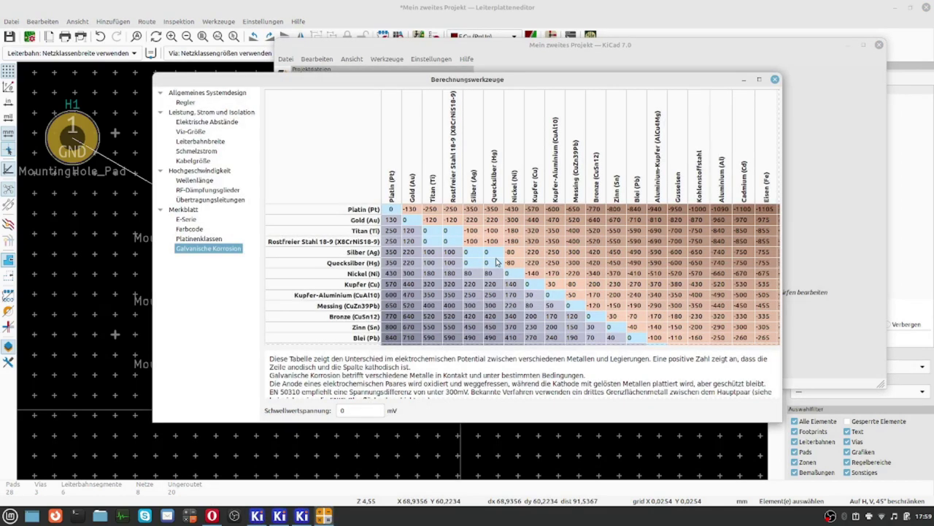
{"action": "left_click", "coordinate": [199, 143]}
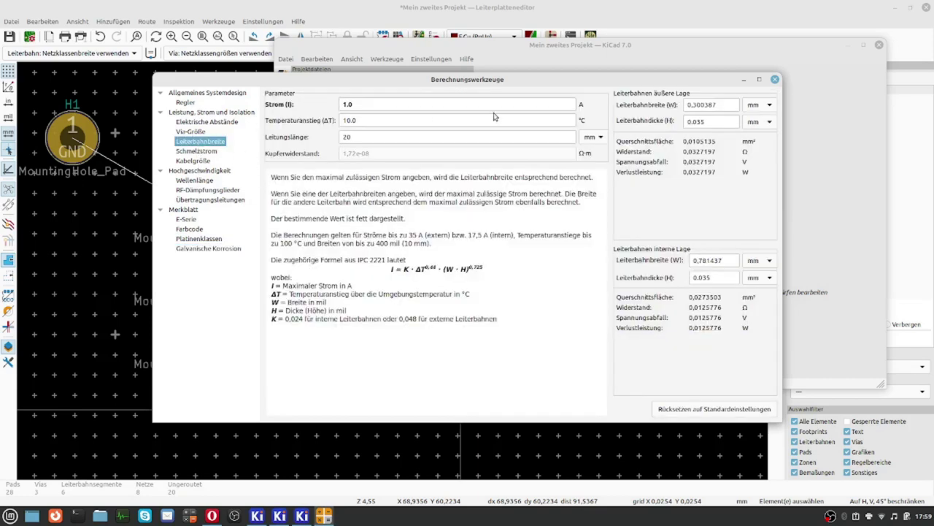
{"action": "left_click_drag", "start_coordinate": [366, 102], "coordinate": [313, 100]}
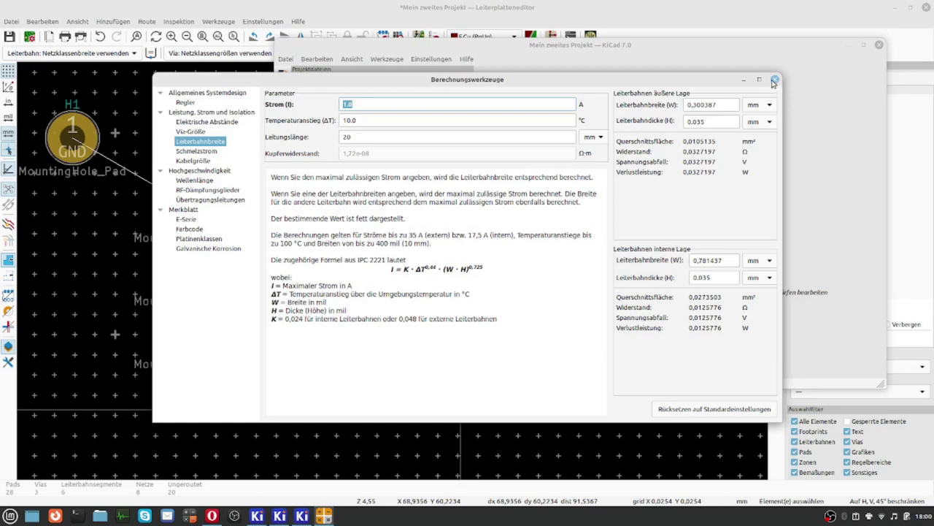
Step: Calculate the via size for an applied current of 5 A, a via pad diameter of 1,4 mm and an antipad diameter of 1,5 mm, and close the calculator
{"action": "left_click", "coordinate": [196, 132]}
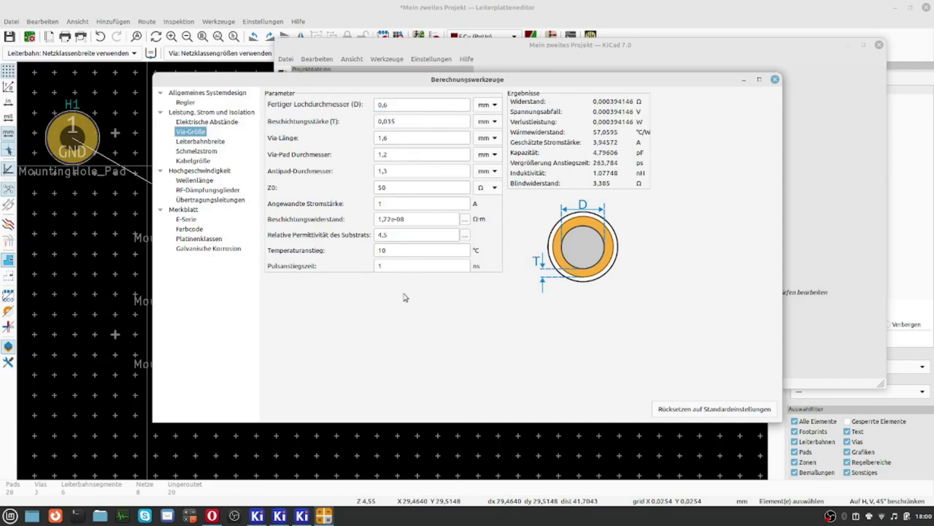
{"action": "left_click", "coordinate": [386, 204]}
{"action": "type", "text": "5"}
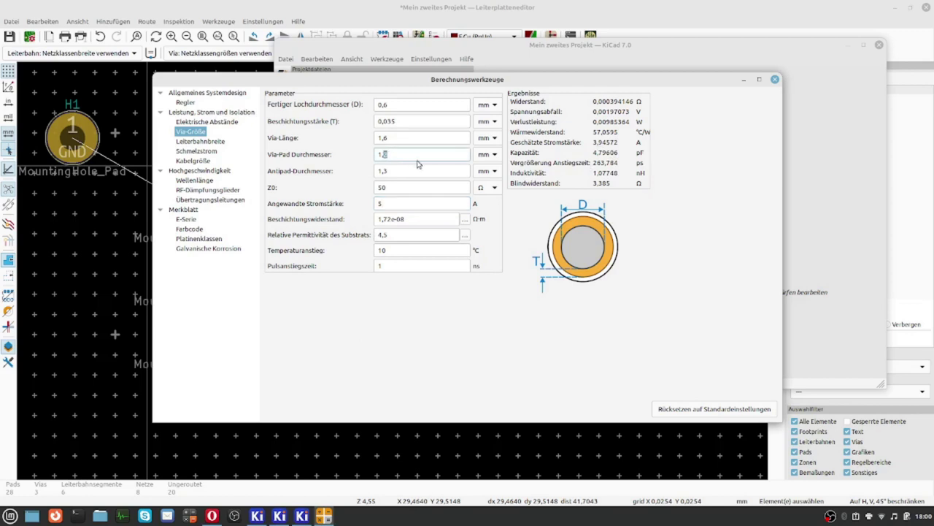
{"action": "type", "text": "4"}
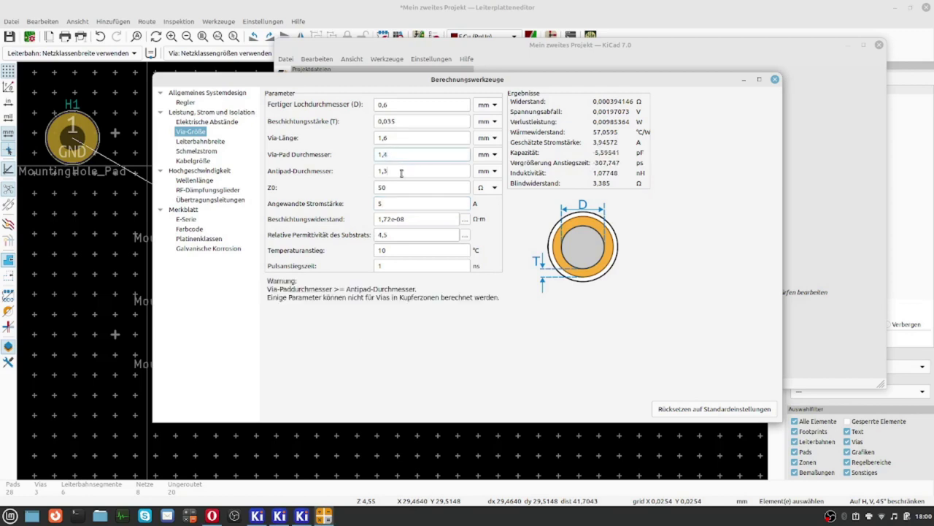
{"action": "left_click", "coordinate": [385, 170]}
{"action": "type", "text": "5"}
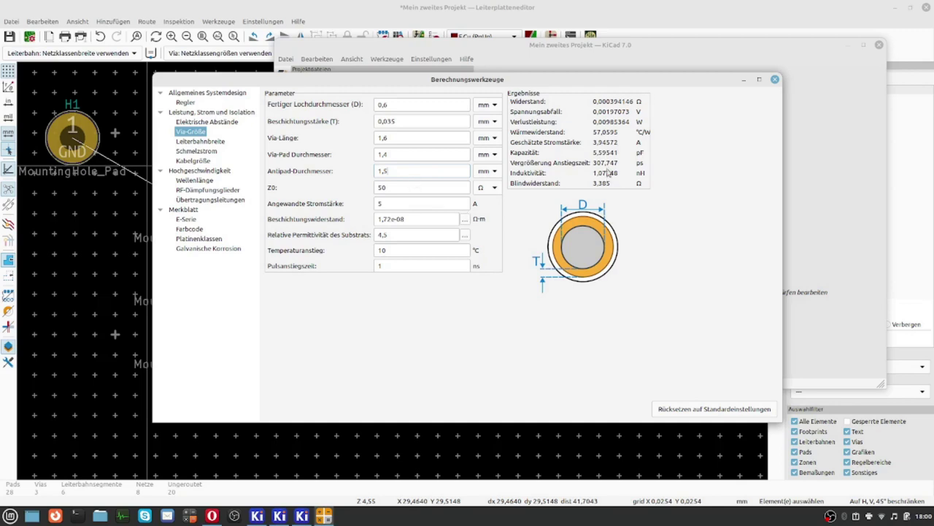
{"action": "left_click", "coordinate": [775, 79]}
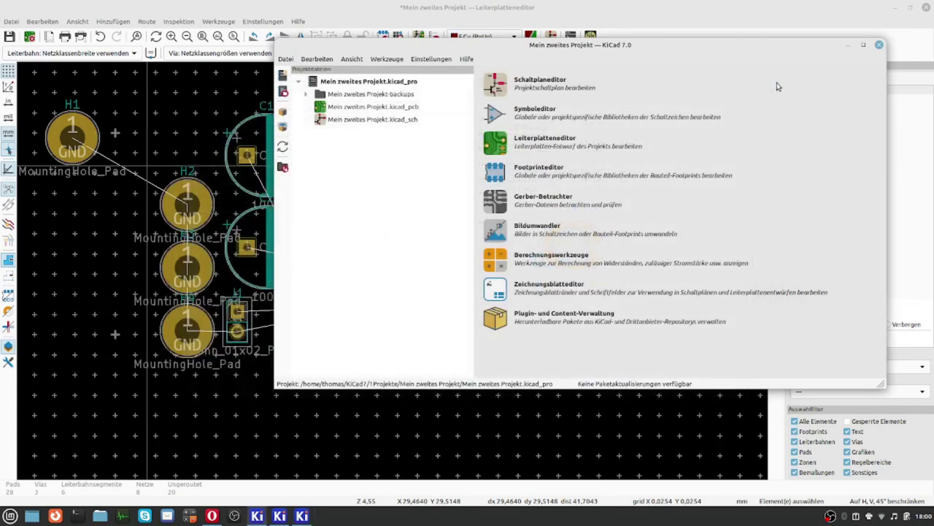
Step: Return to the schematic editor, review the net classes in the schematic setup, and accept the dialog
{"action": "left_click", "coordinate": [308, 9]}
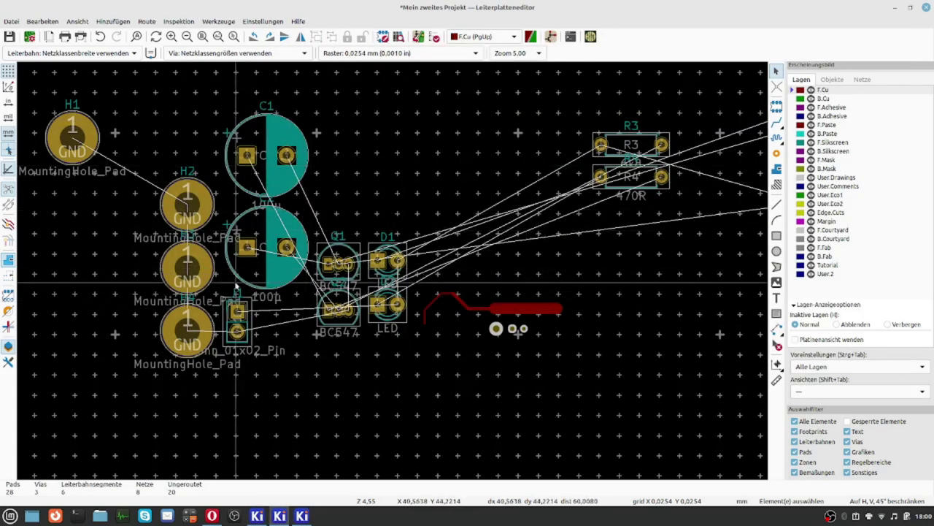
{"action": "left_click", "coordinate": [286, 516]}
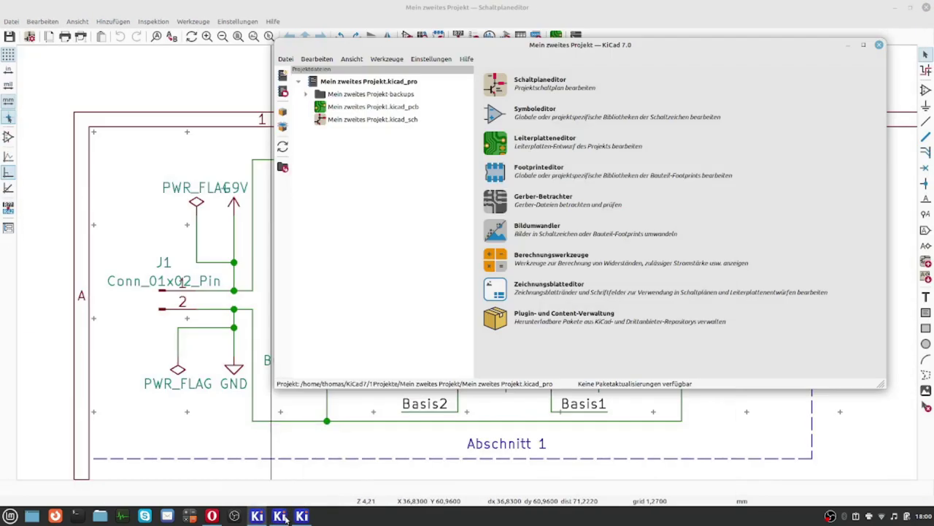
{"action": "left_click", "coordinate": [61, 339]}
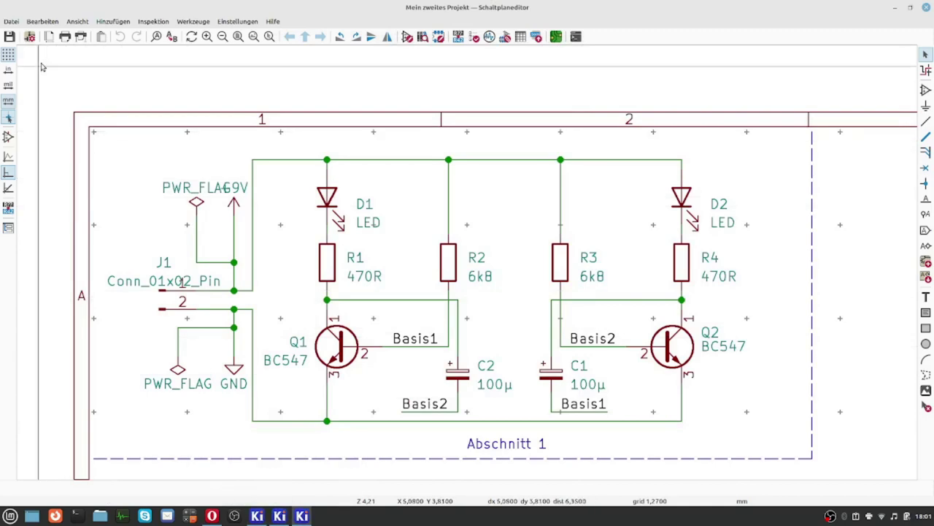
{"action": "left_click", "coordinate": [29, 37]}
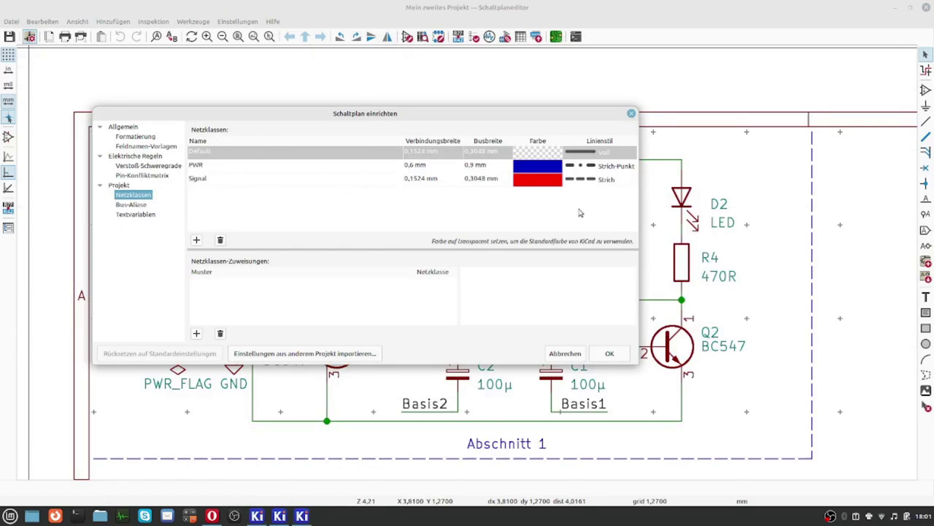
{"action": "left_click", "coordinate": [609, 354]}
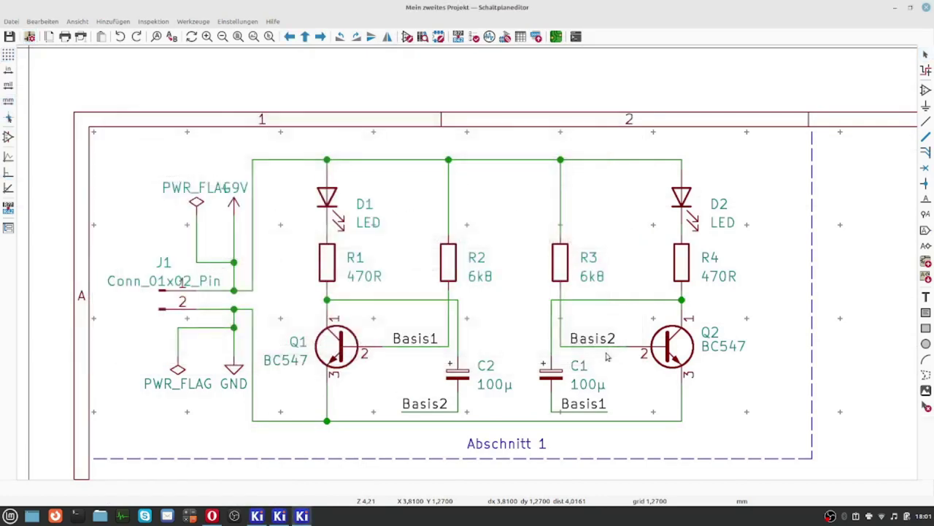
Step: Highlight the GND net in the schematic and leave the highlighting tool
{"action": "scroll", "coordinate": [247, 380], "scroll_direction": "up", "scroll_amount": 1}
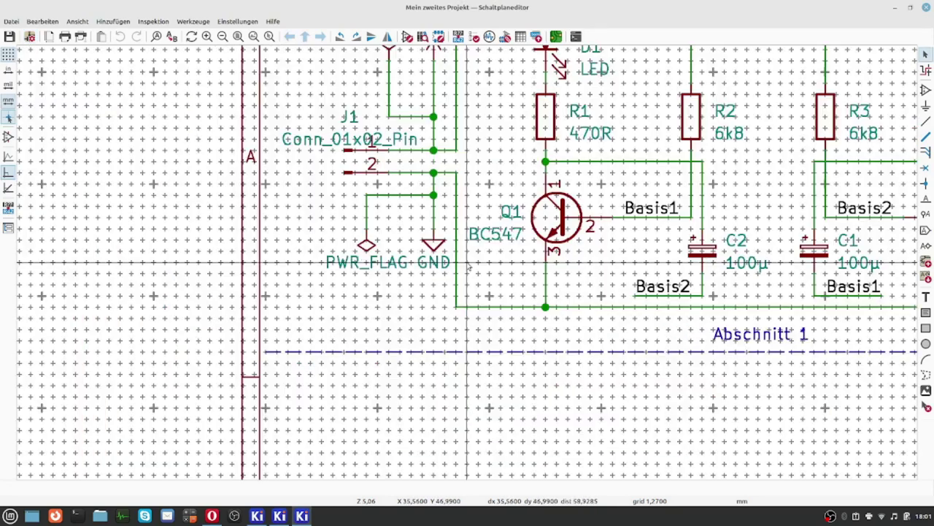
{"action": "scroll", "coordinate": [468, 264], "scroll_direction": "down", "scroll_amount": 1}
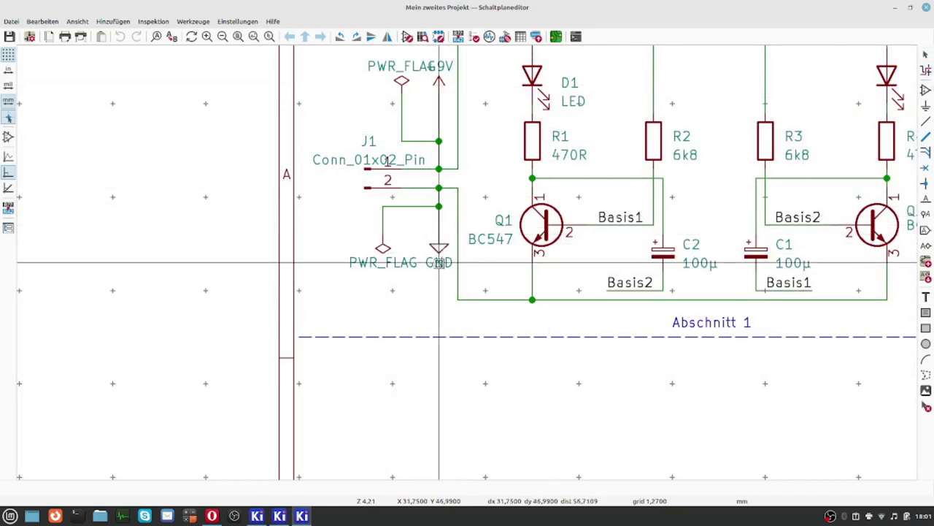
{"action": "left_click", "coordinate": [441, 216]}
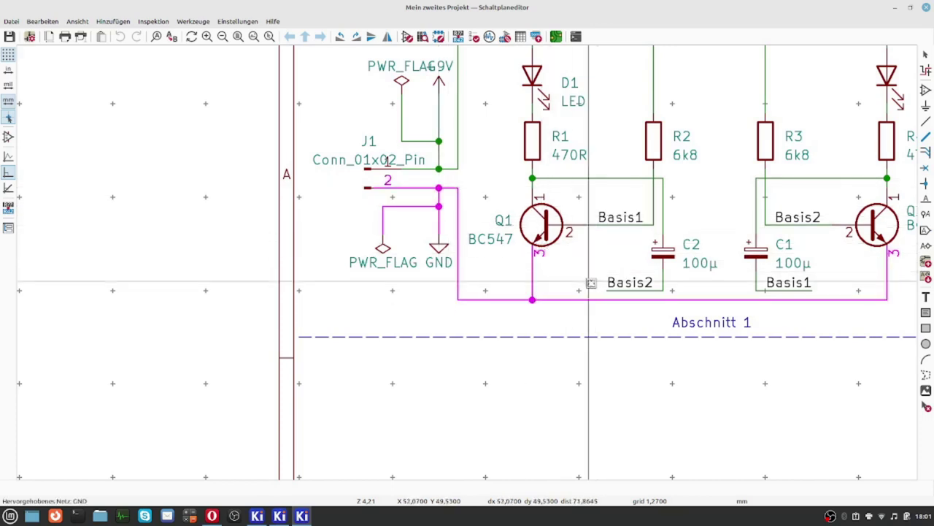
{"action": "left_click", "coordinate": [454, 231]}
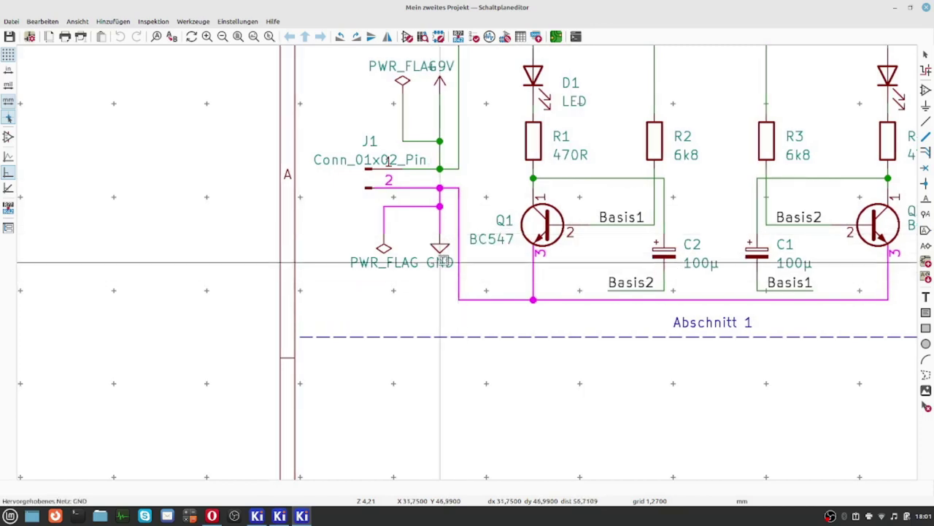
{"action": "key", "text": "Escape"}
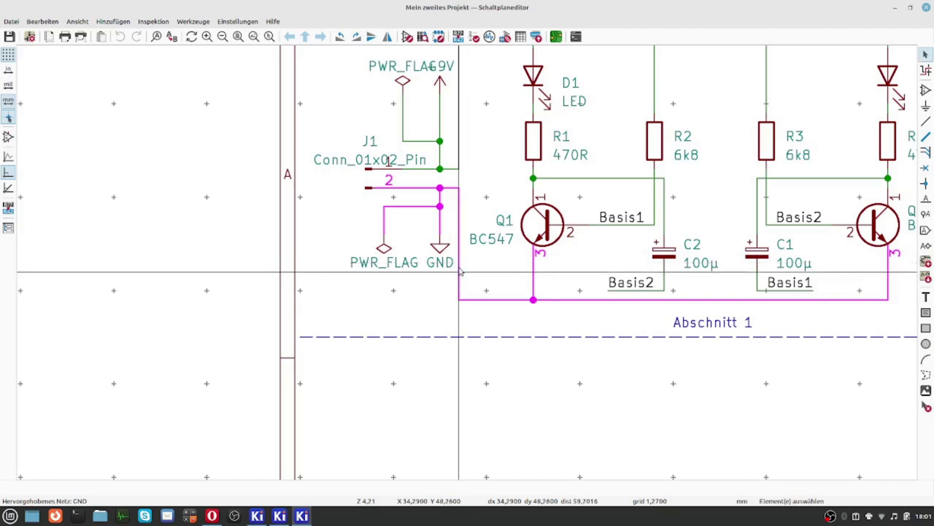
Step: Assign the GND net to the PWR net class using the pattern GND
{"action": "right_click", "coordinate": [460, 271]}
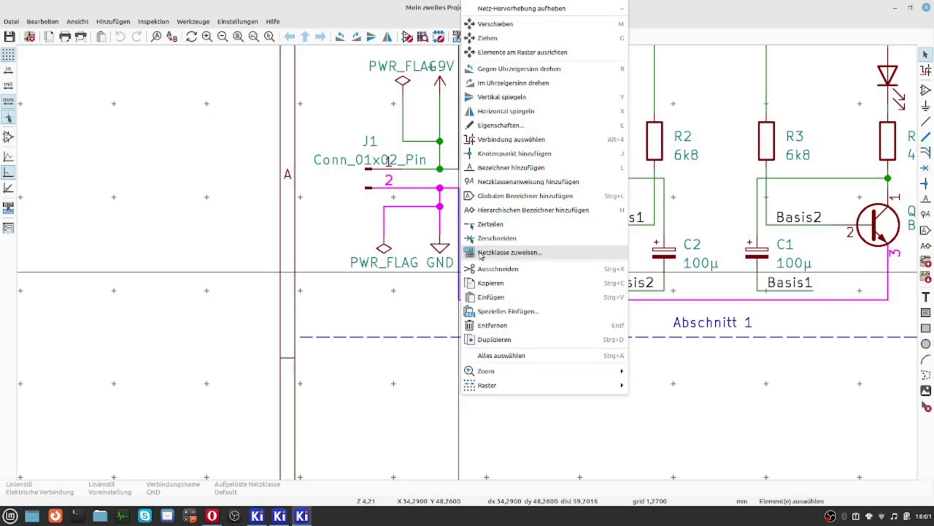
{"action": "left_click", "coordinate": [649, 334]}
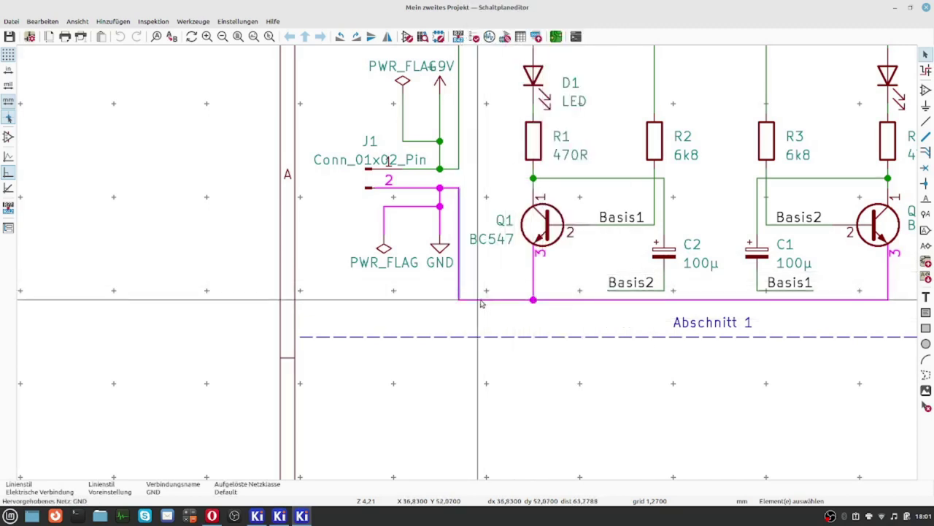
{"action": "right_click", "coordinate": [459, 292]}
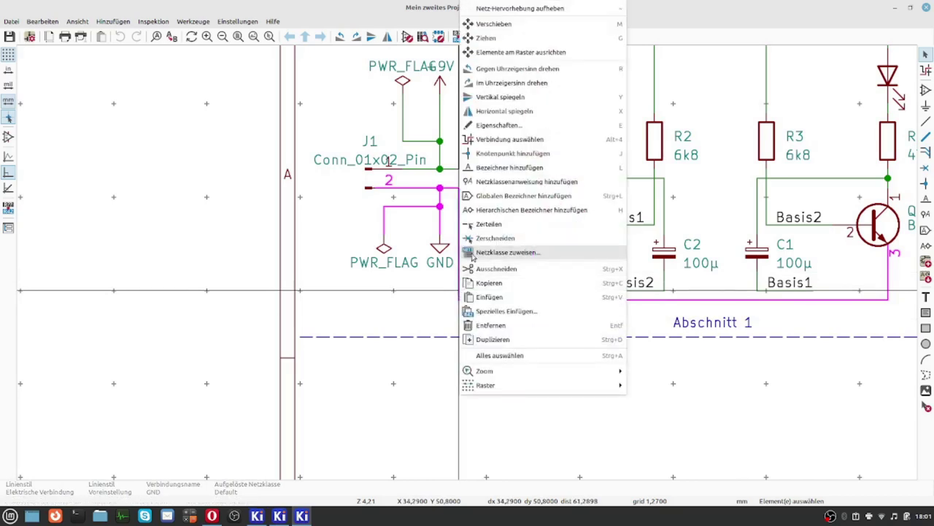
{"action": "left_click", "coordinate": [474, 251]}
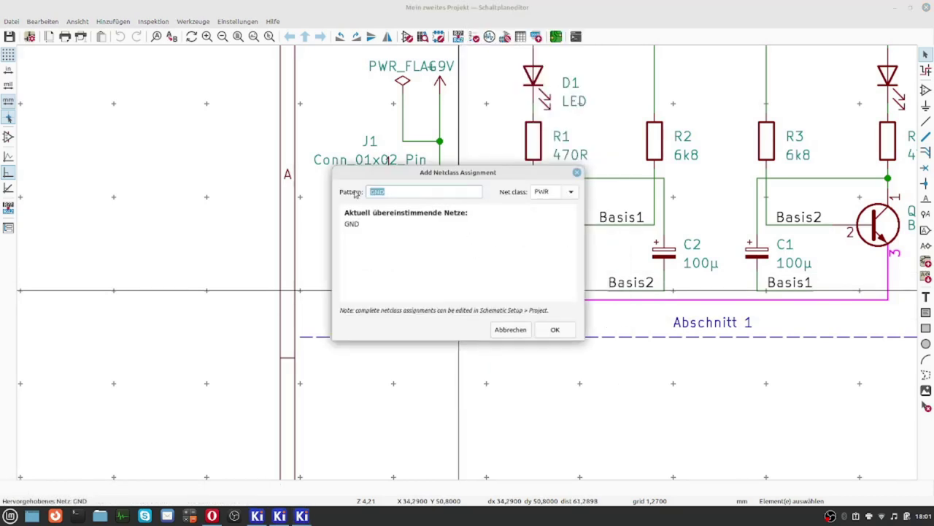
{"action": "left_click", "coordinate": [571, 192]}
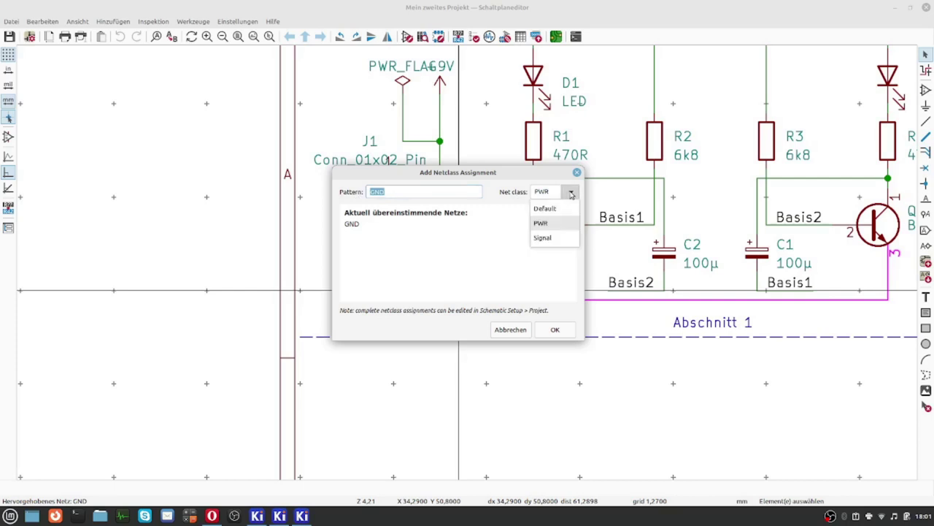
{"action": "left_click", "coordinate": [549, 227]}
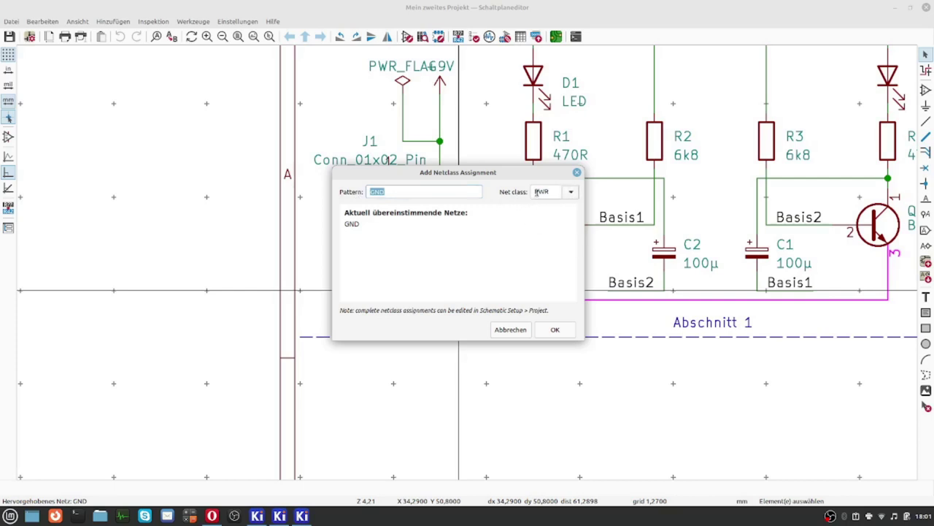
{"action": "left_click", "coordinate": [555, 330]}
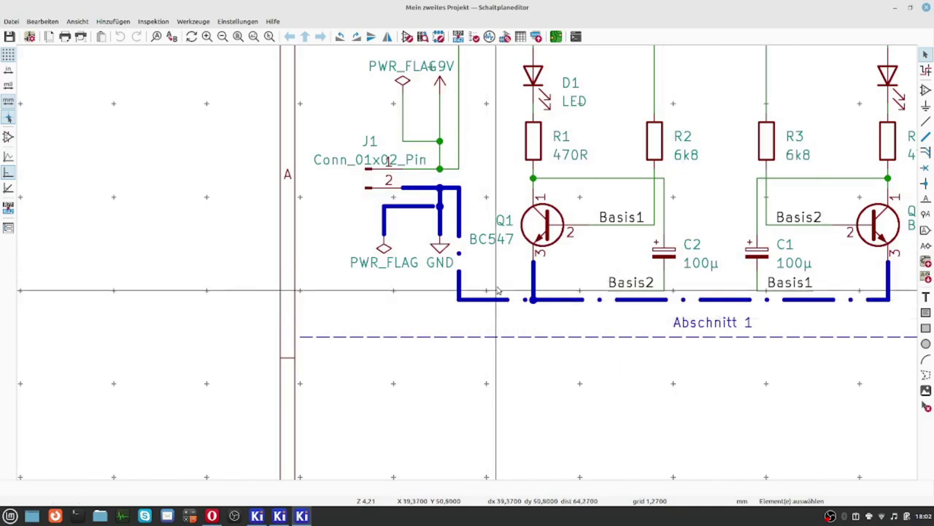
Step: Assign the +9V net to the PWR net class from its supply wire near J1
{"action": "scroll", "coordinate": [475, 248], "scroll_direction": "down", "scroll_amount": 5}
{"action": "scroll", "coordinate": [468, 262], "scroll_direction": "up", "scroll_amount": 6}
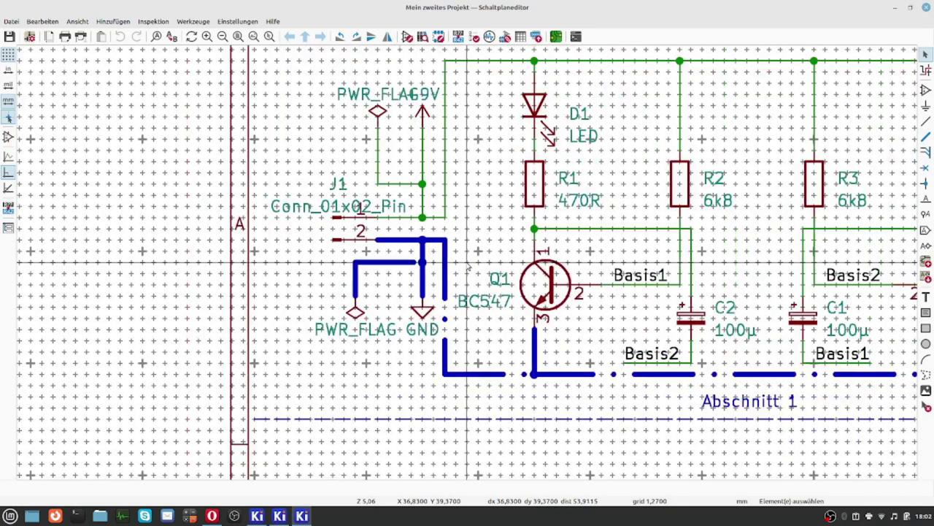
{"action": "scroll", "coordinate": [468, 262], "scroll_direction": "up", "scroll_amount": 2}
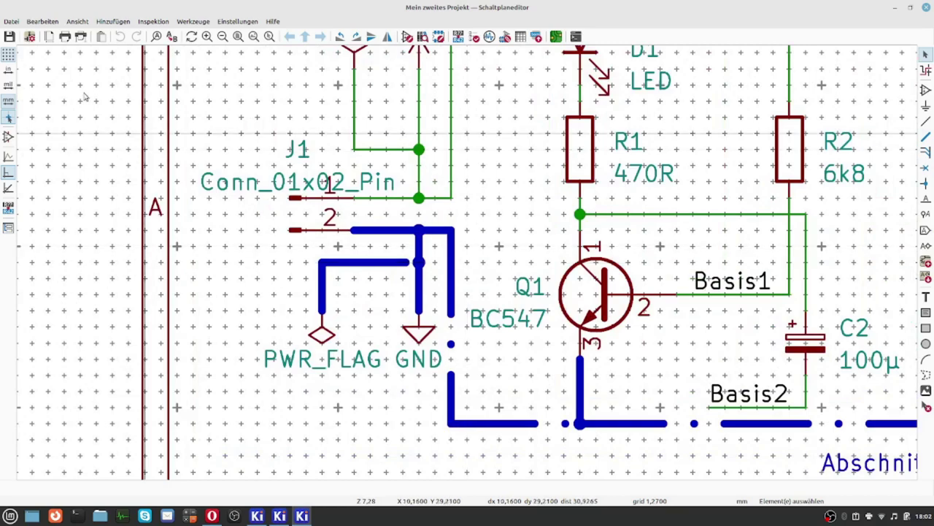
{"action": "scroll", "coordinate": [497, 234], "scroll_direction": "down", "scroll_amount": 5}
{"action": "scroll", "coordinate": [501, 229], "scroll_direction": "up", "scroll_amount": 5}
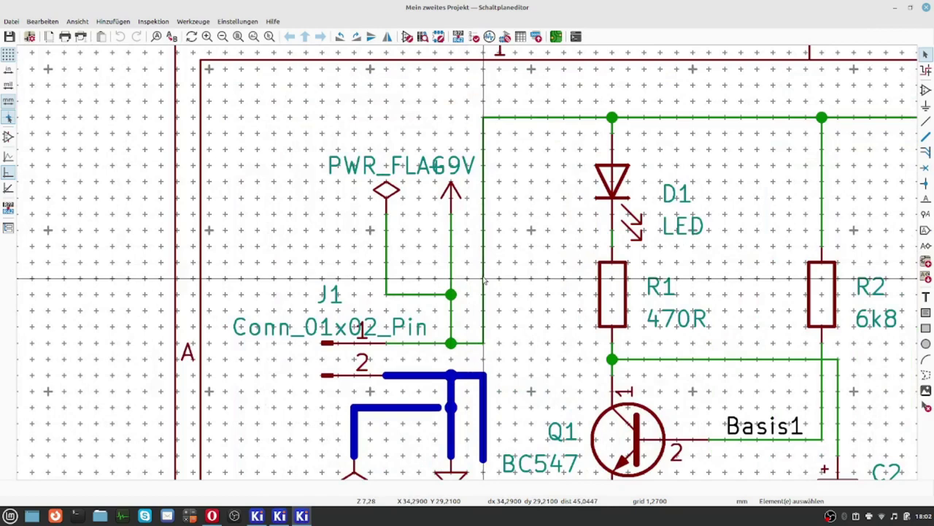
{"action": "right_click", "coordinate": [484, 280]}
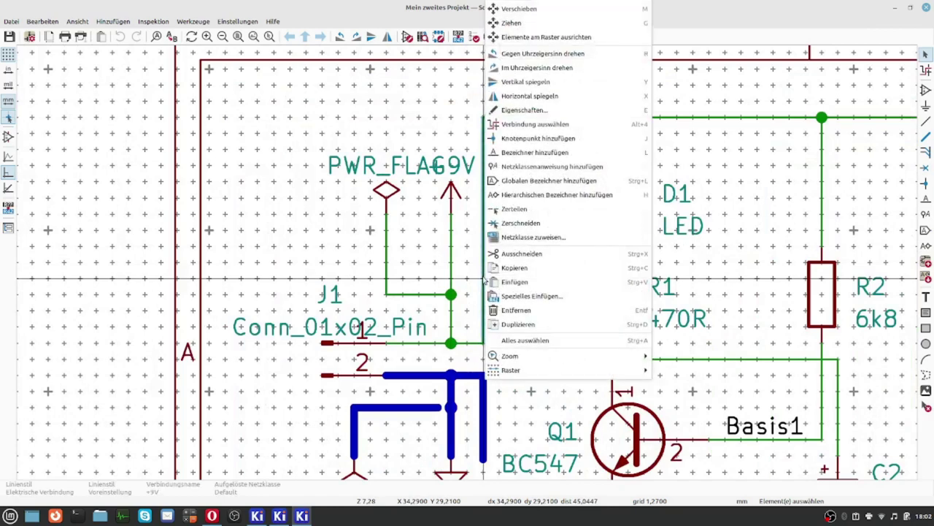
{"action": "left_click", "coordinate": [515, 238]}
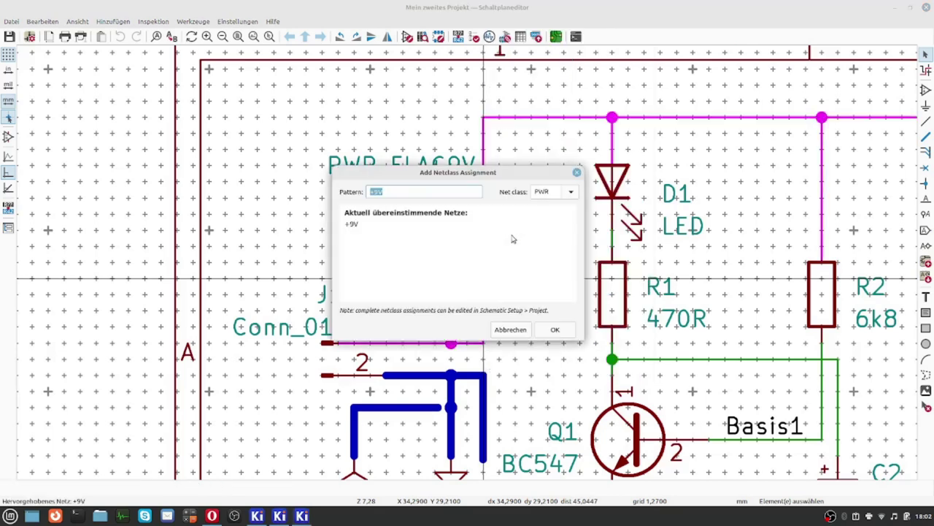
{"action": "left_click", "coordinate": [562, 333]}
Step: Assign the /Basis2 net to the Signal net class from the wire below C2
{"action": "scroll", "coordinate": [471, 252], "scroll_direction": "down", "scroll_amount": 4}
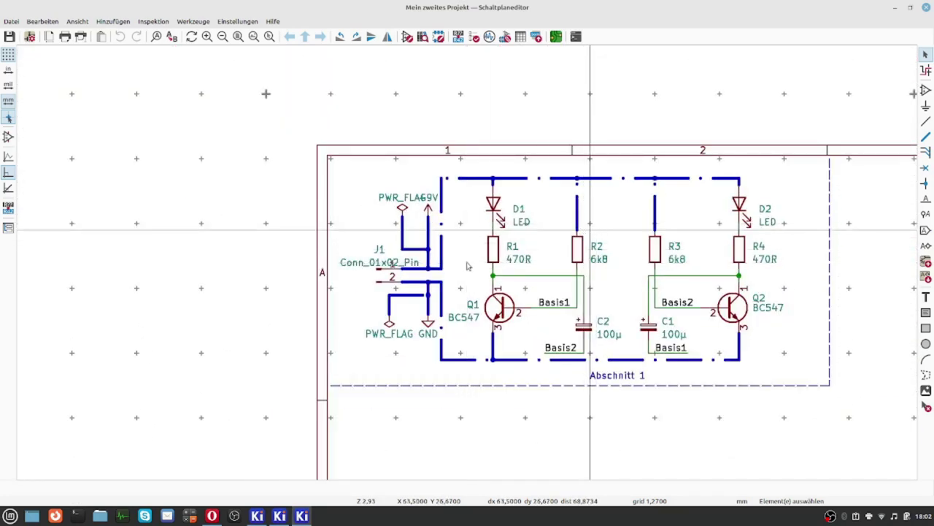
{"action": "scroll", "coordinate": [594, 232], "scroll_direction": "up", "scroll_amount": 2}
{"action": "scroll", "coordinate": [555, 256], "scroll_direction": "down", "scroll_amount": 2}
{"action": "scroll", "coordinate": [458, 275], "scroll_direction": "up", "scroll_amount": 3}
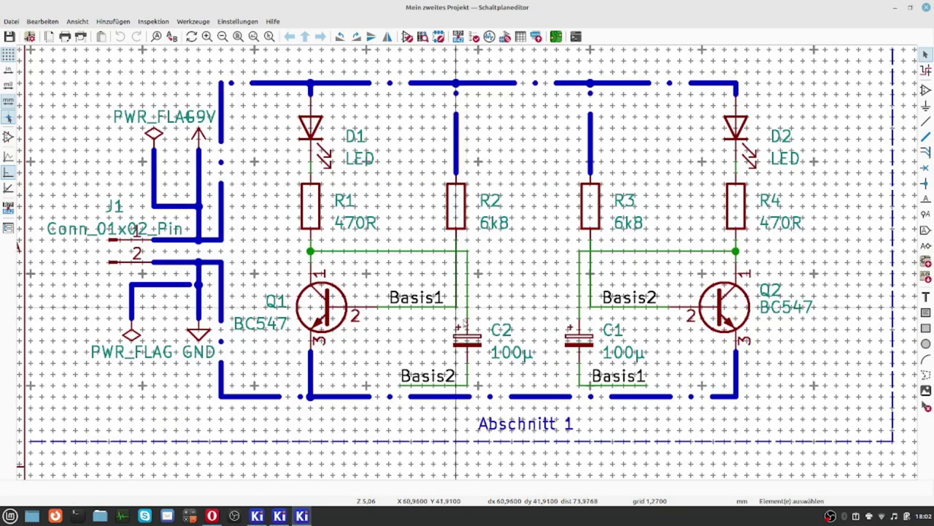
{"action": "scroll", "coordinate": [459, 275], "scroll_direction": "up", "scroll_amount": 5}
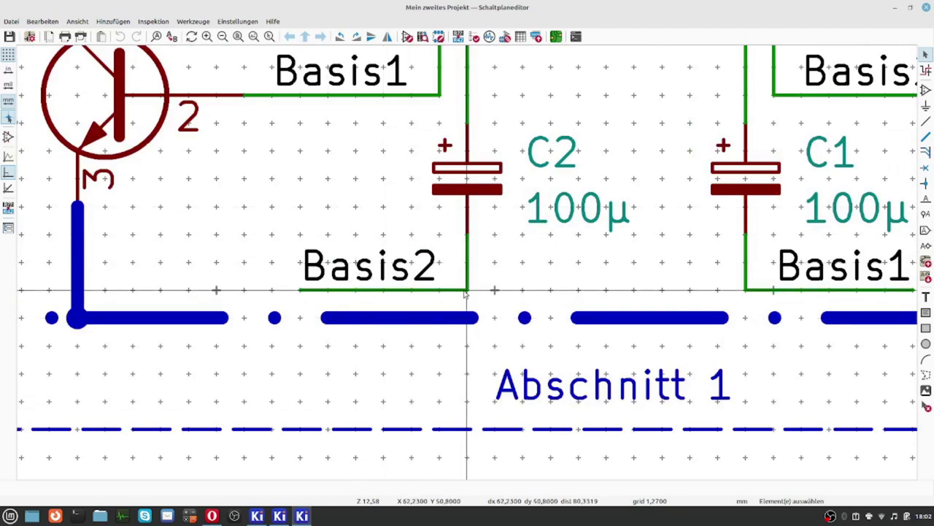
{"action": "right_click", "coordinate": [465, 294]}
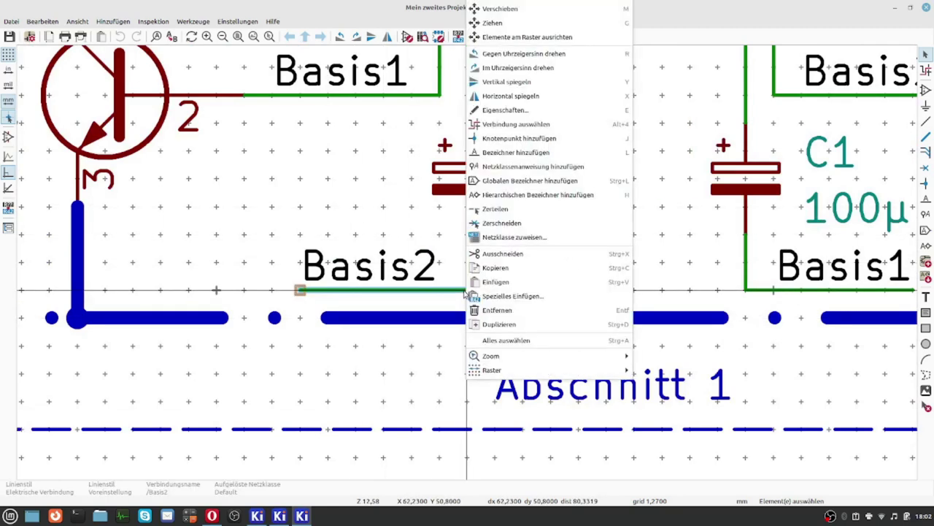
{"action": "left_click", "coordinate": [514, 237]}
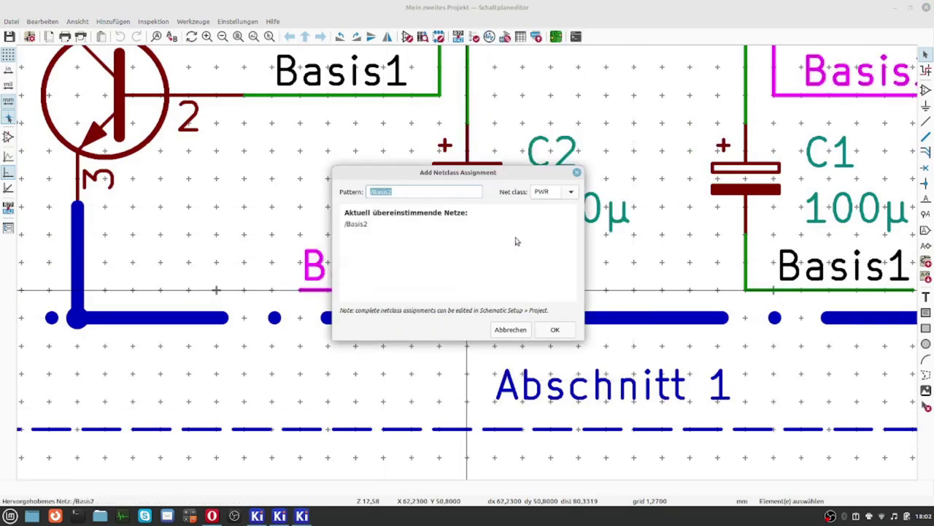
{"action": "left_click", "coordinate": [572, 191]}
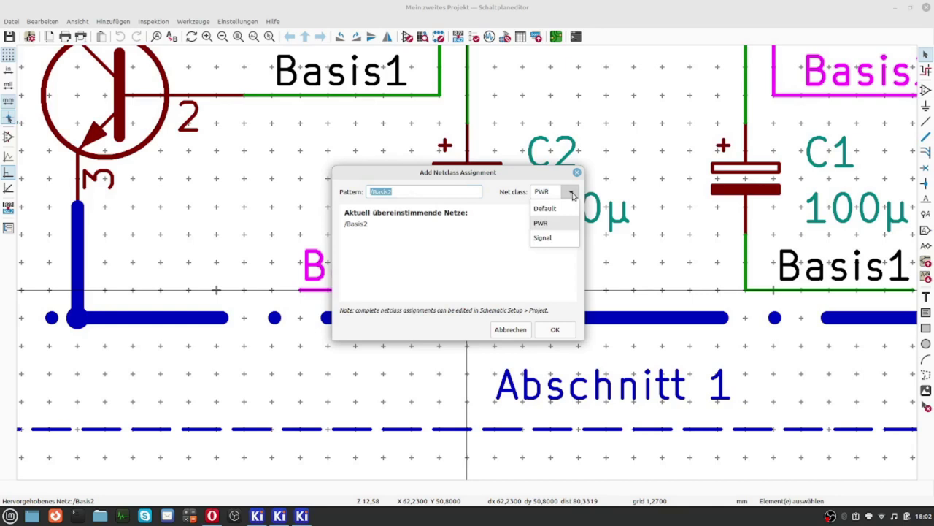
{"action": "left_click", "coordinate": [552, 238]}
{"action": "left_click", "coordinate": [557, 330]}
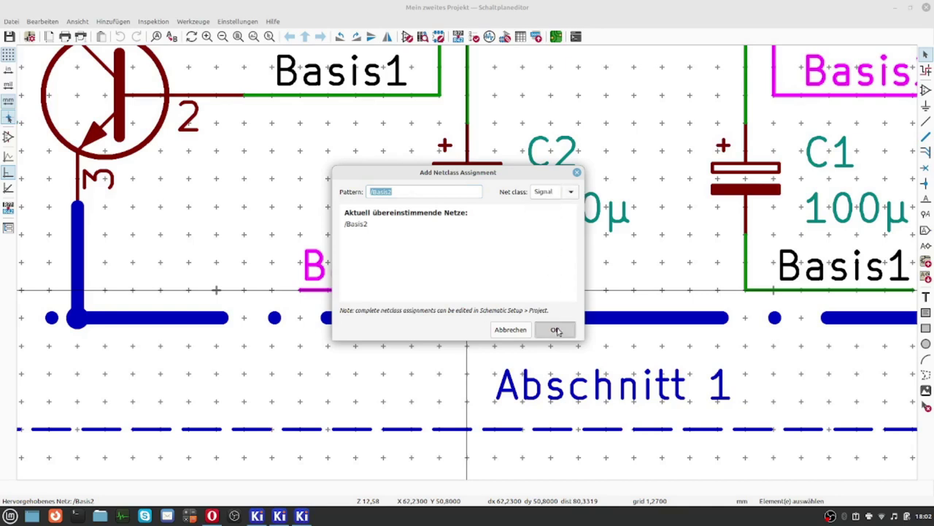
Step: Add a Netzklasse field with the value Signal to the Basis1 label at Q1's base and accept the label properties
{"action": "scroll", "coordinate": [468, 261], "scroll_direction": "down", "scroll_amount": 3}
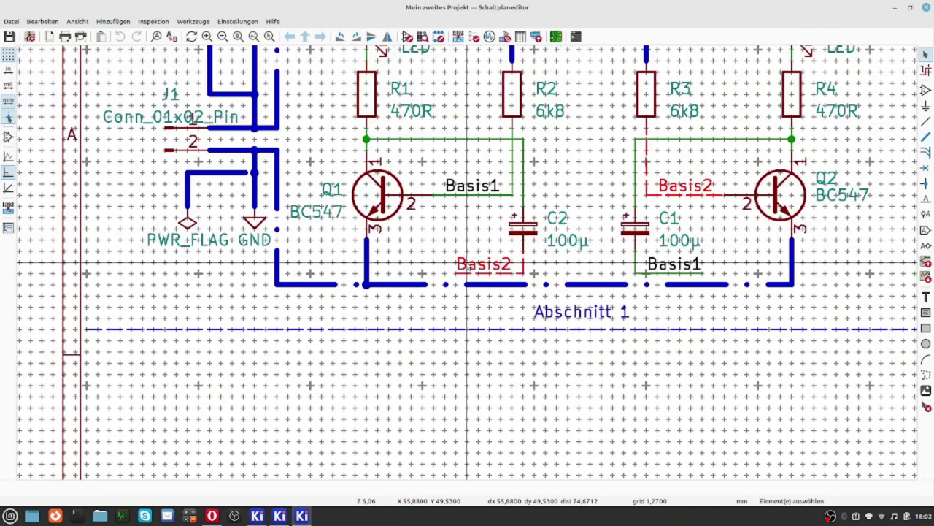
{"action": "scroll", "coordinate": [467, 194], "scroll_direction": "up", "scroll_amount": 4}
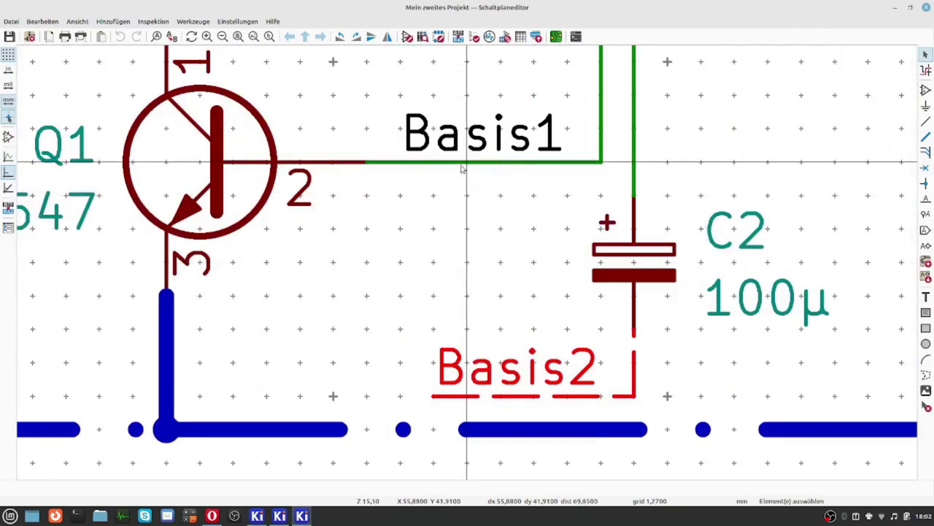
{"action": "left_click", "coordinate": [458, 143]}
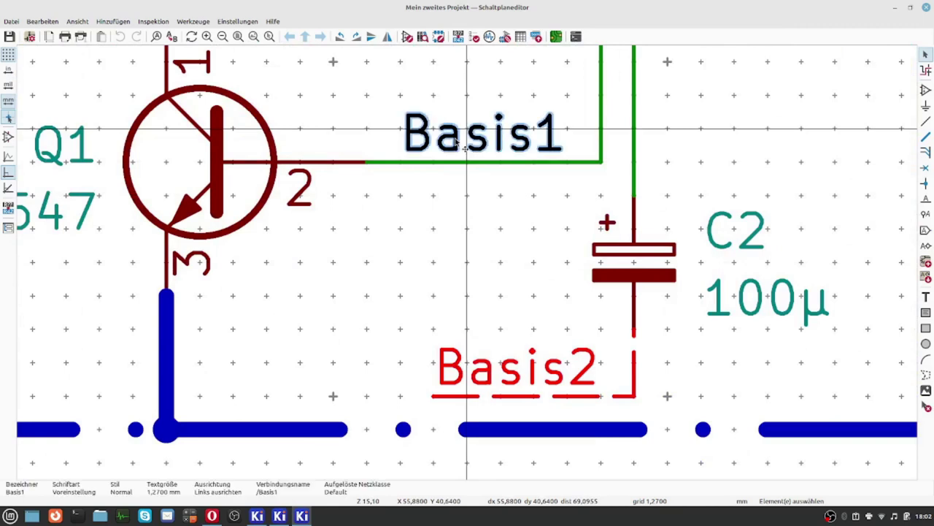
{"action": "right_click", "coordinate": [458, 143]}
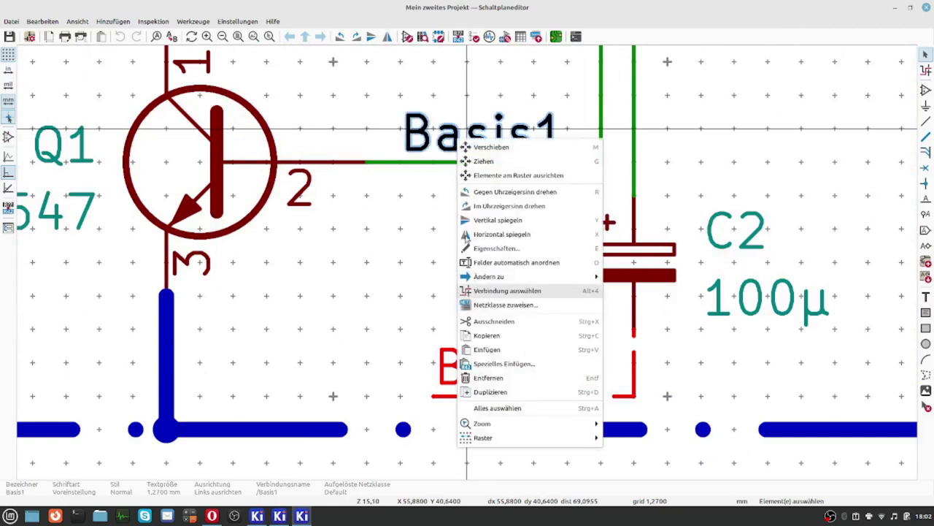
{"action": "left_click", "coordinate": [450, 133]}
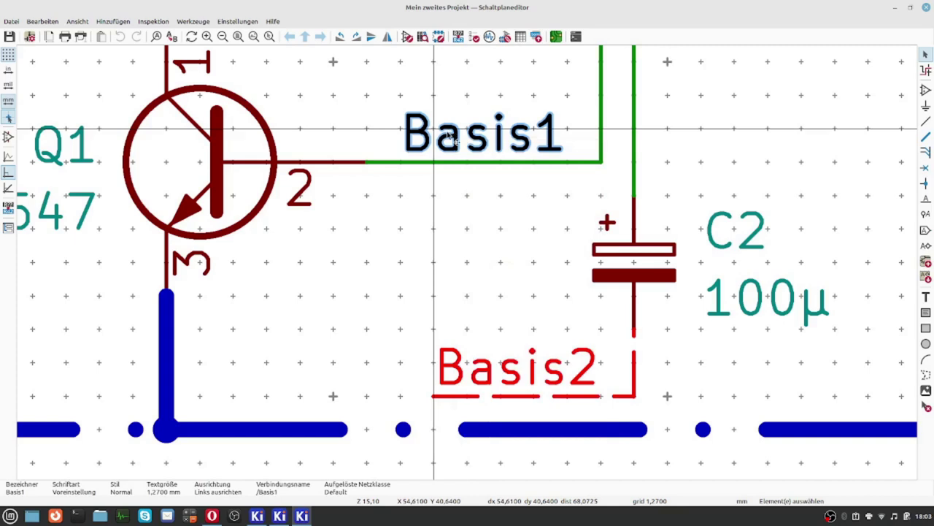
{"action": "double_click", "coordinate": [448, 136]}
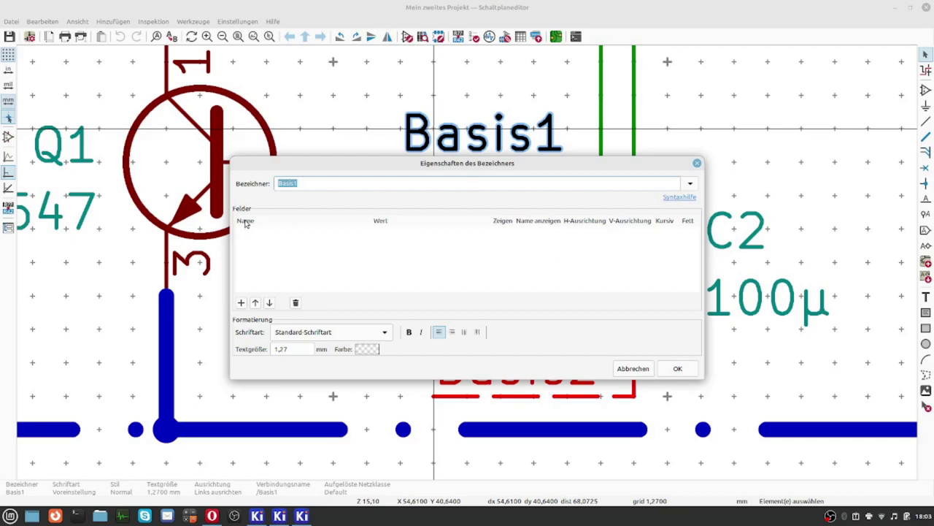
{"action": "left_click", "coordinate": [242, 303]}
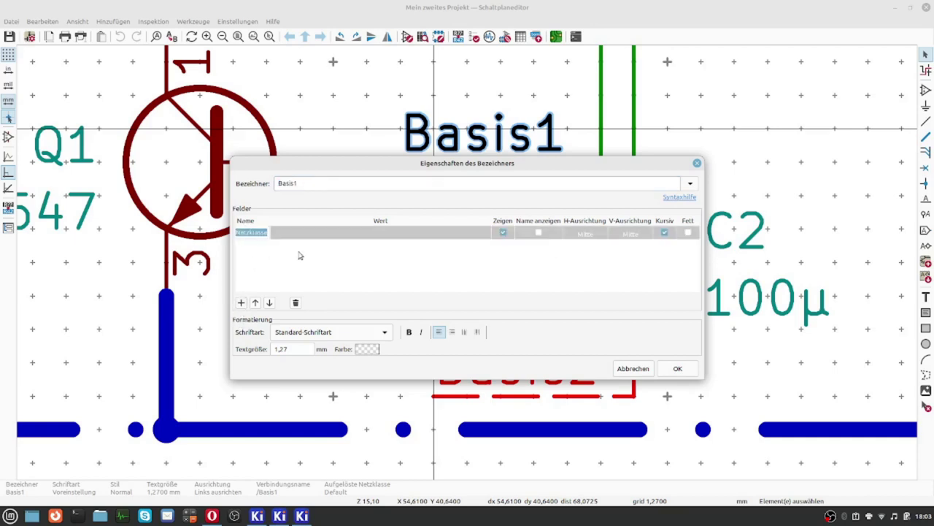
{"action": "left_click", "coordinate": [440, 233]}
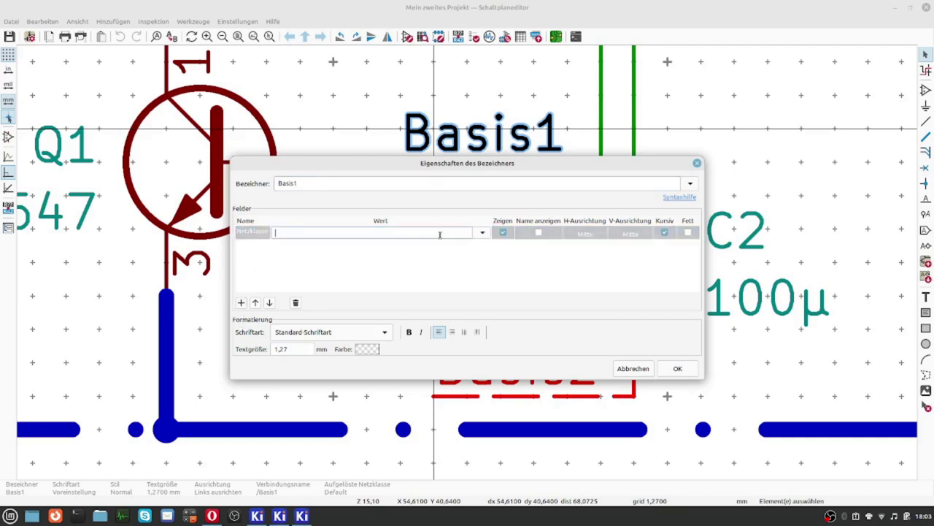
{"action": "left_click", "coordinate": [482, 235]}
{"action": "left_click", "coordinate": [294, 280]}
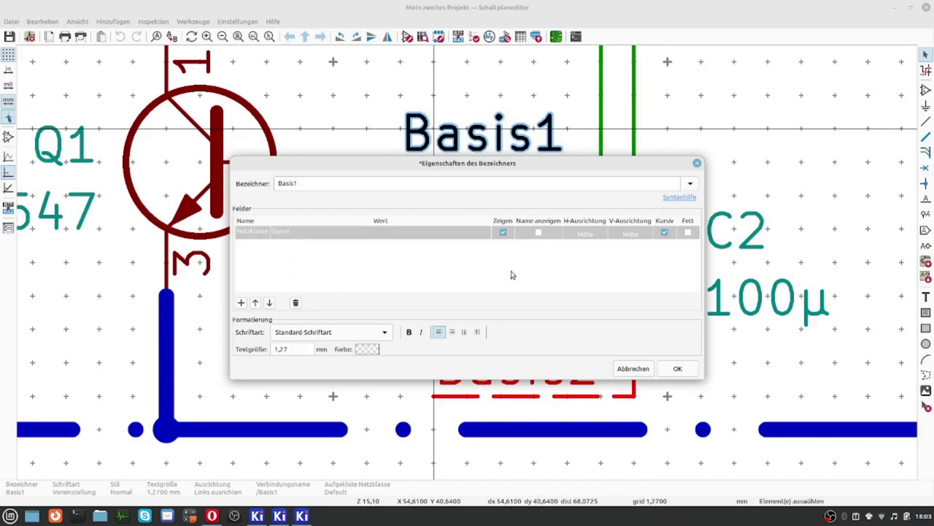
{"action": "left_click", "coordinate": [468, 234]}
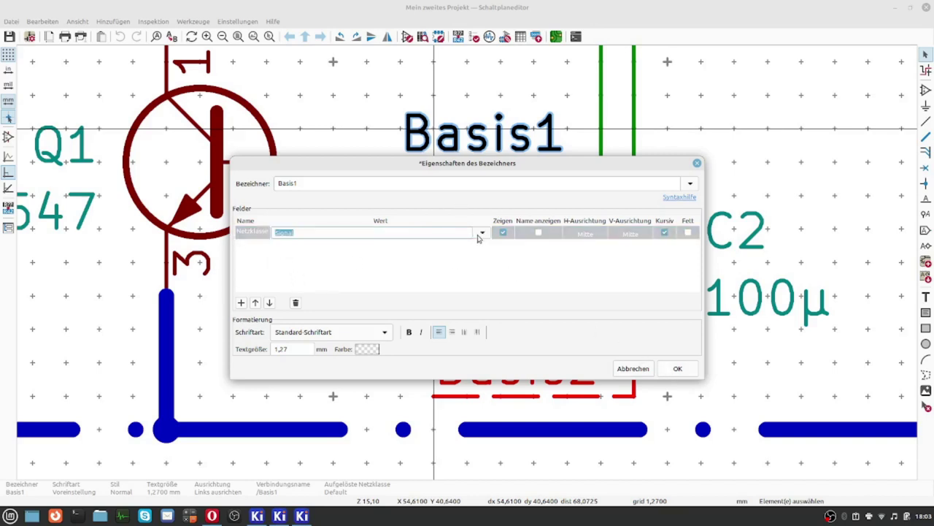
{"action": "left_click", "coordinate": [482, 232]}
{"action": "left_click", "coordinate": [348, 284]}
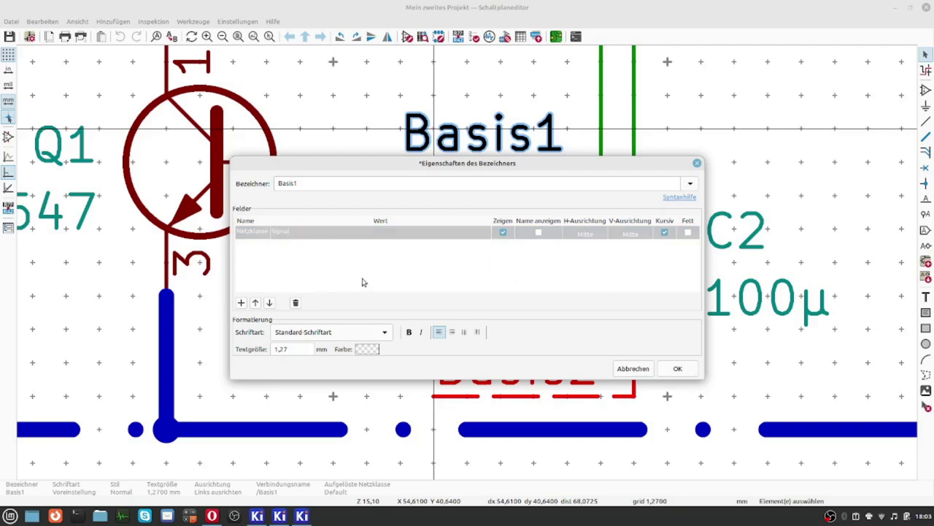
{"action": "left_click", "coordinate": [679, 372]}
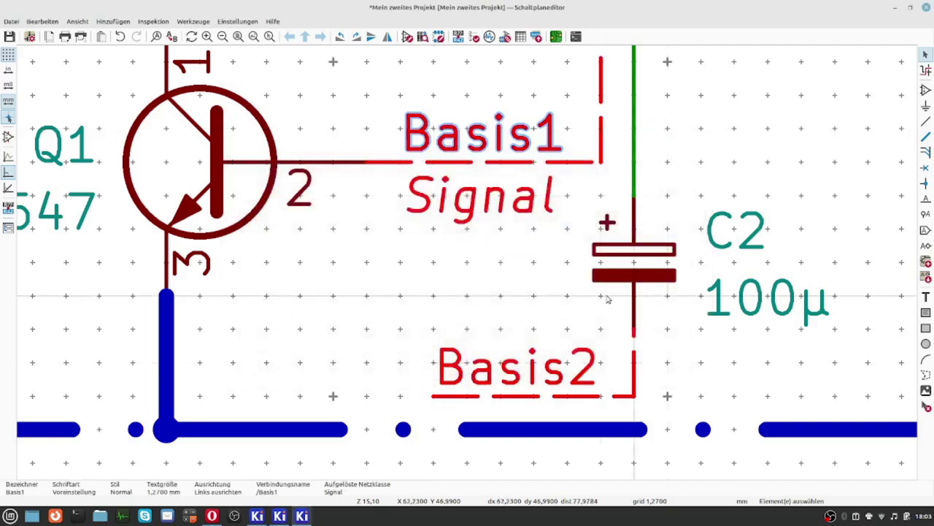
Step: Hide the Netzklasse field of the Basis1 label at Q1's base
{"action": "scroll", "coordinate": [484, 167], "scroll_direction": "down", "scroll_amount": 3}
{"action": "scroll", "coordinate": [468, 265], "scroll_direction": "up", "scroll_amount": 3}
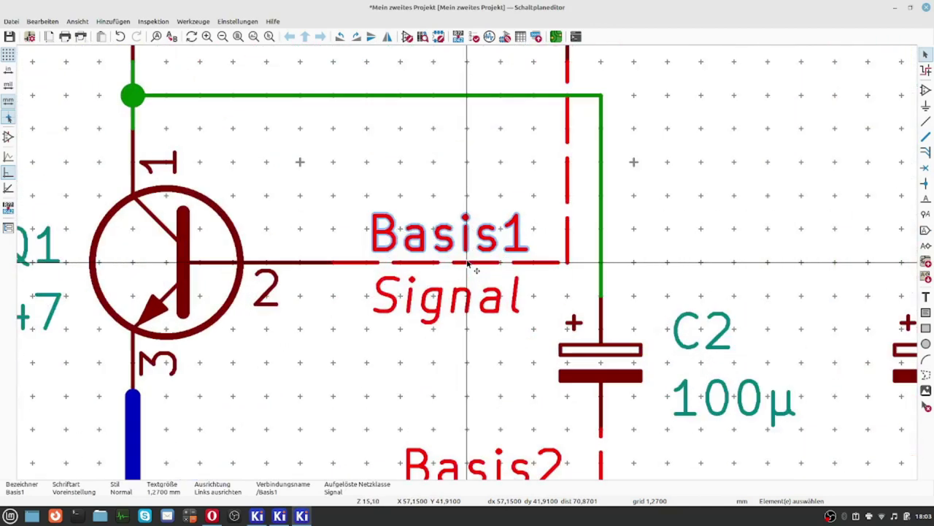
{"action": "left_click", "coordinate": [466, 247]}
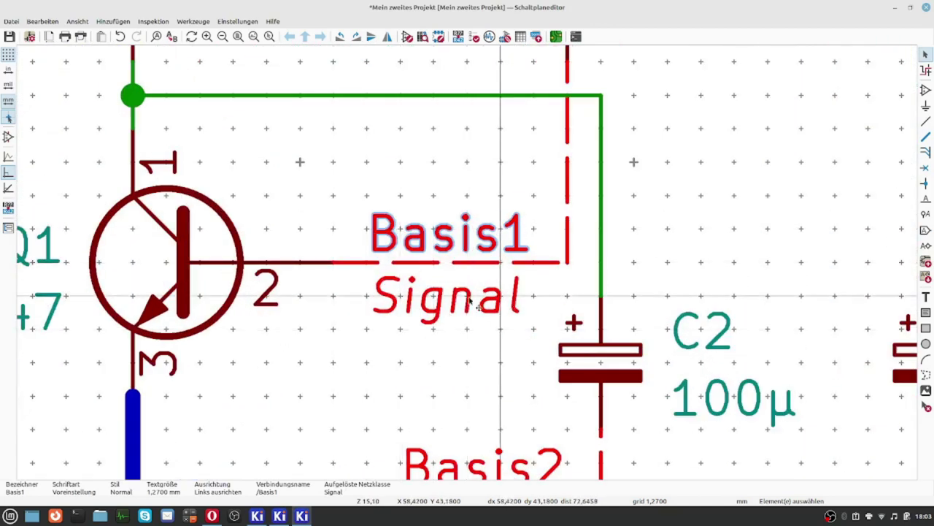
{"action": "scroll", "coordinate": [467, 252], "scroll_direction": "down", "scroll_amount": 3}
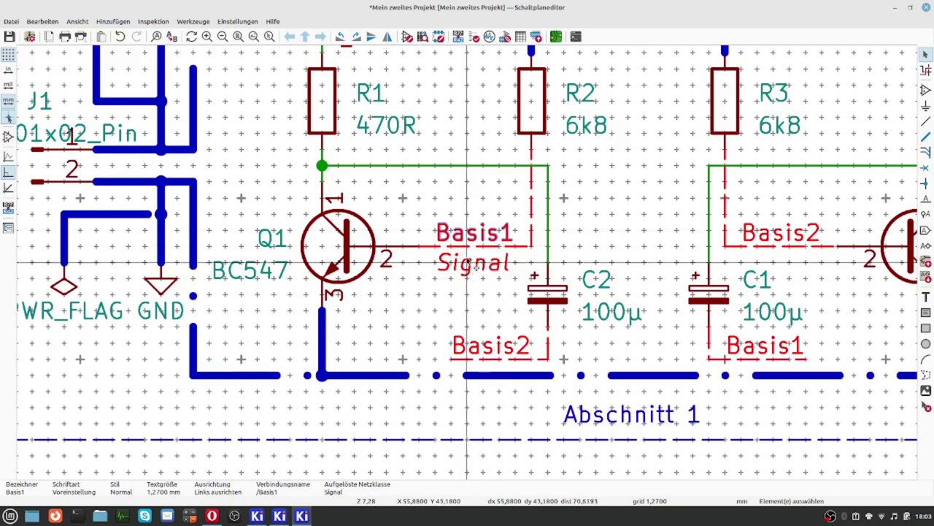
{"action": "double_click", "coordinate": [469, 238]}
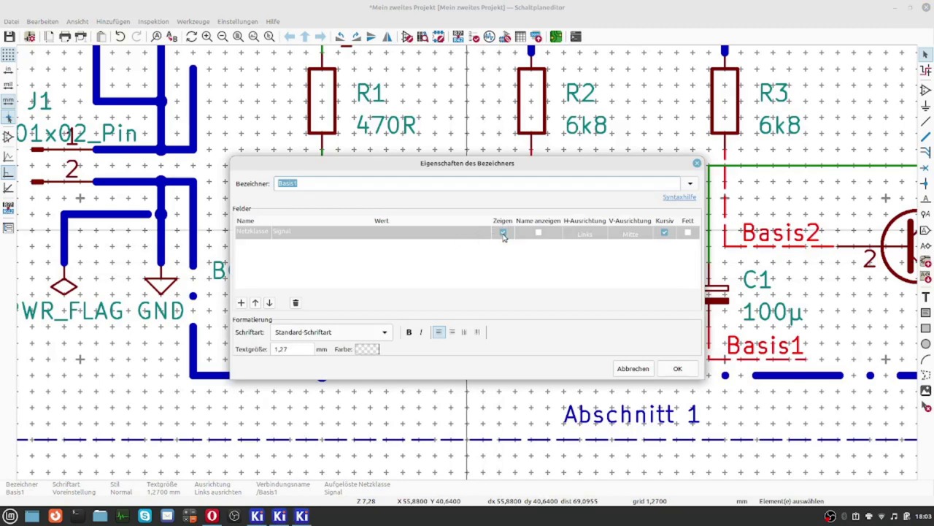
{"action": "left_click", "coordinate": [503, 233]}
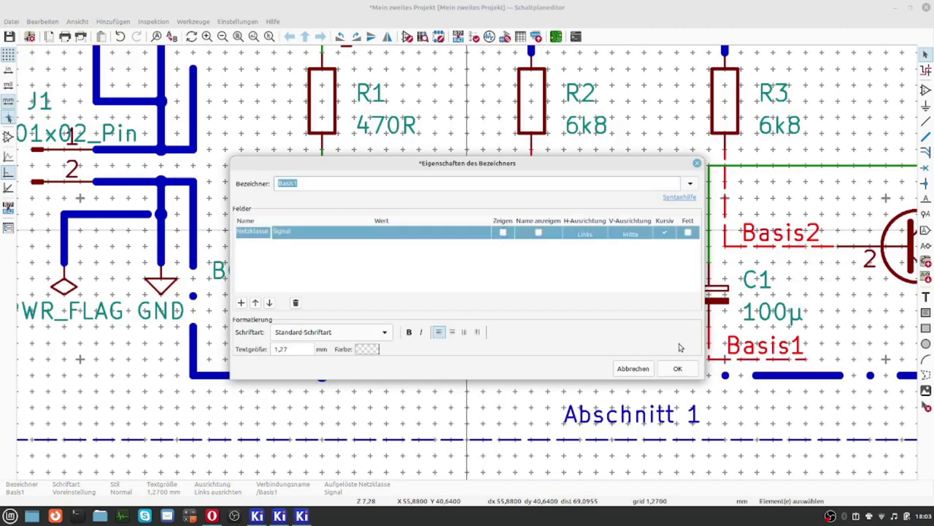
{"action": "left_click", "coordinate": [677, 369]}
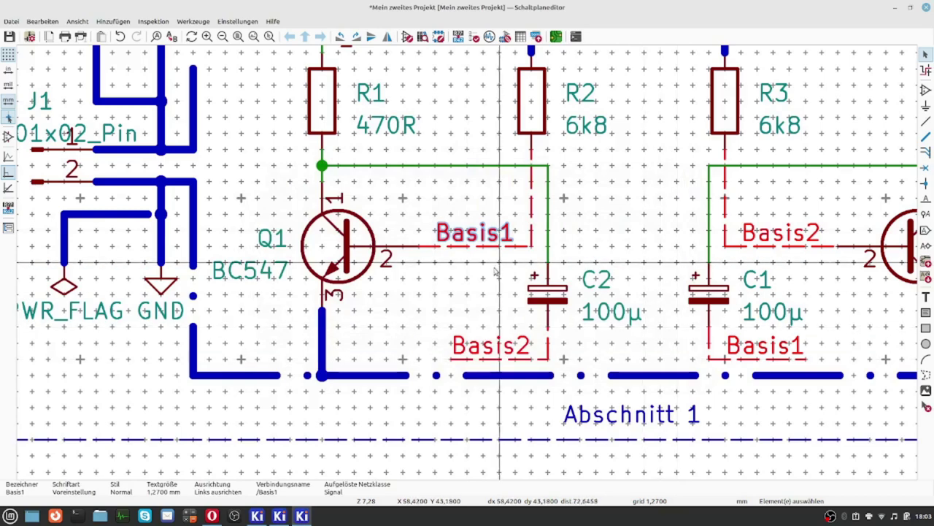
{"action": "scroll", "coordinate": [478, 252], "scroll_direction": "down", "scroll_amount": 2}
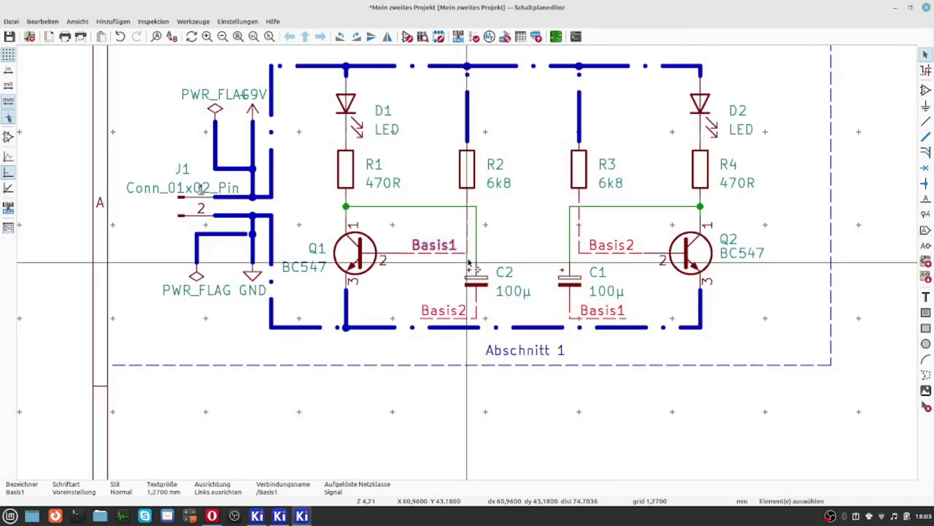
{"action": "scroll", "coordinate": [389, 178], "scroll_direction": "up", "scroll_amount": 2}
{"action": "scroll", "coordinate": [502, 303], "scroll_direction": "down", "scroll_amount": 2}
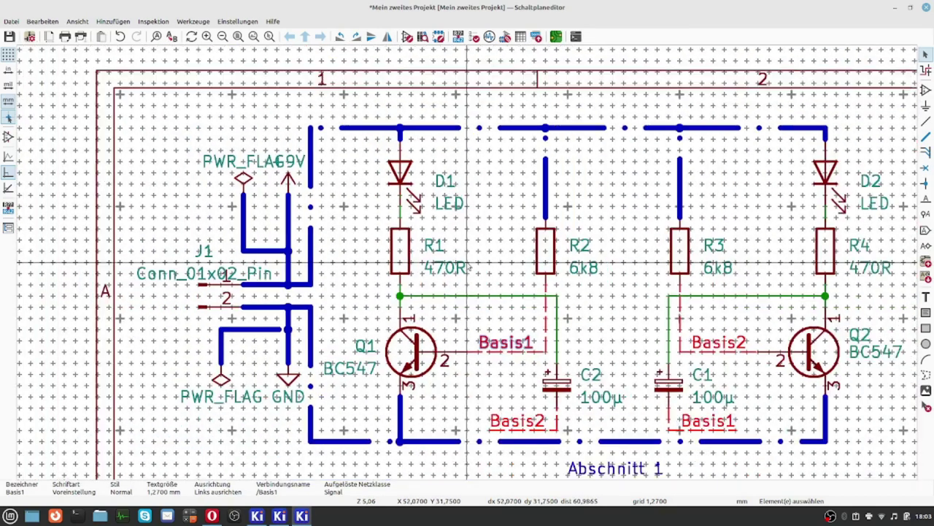
{"action": "scroll", "coordinate": [502, 303], "scroll_direction": "up", "scroll_amount": 2}
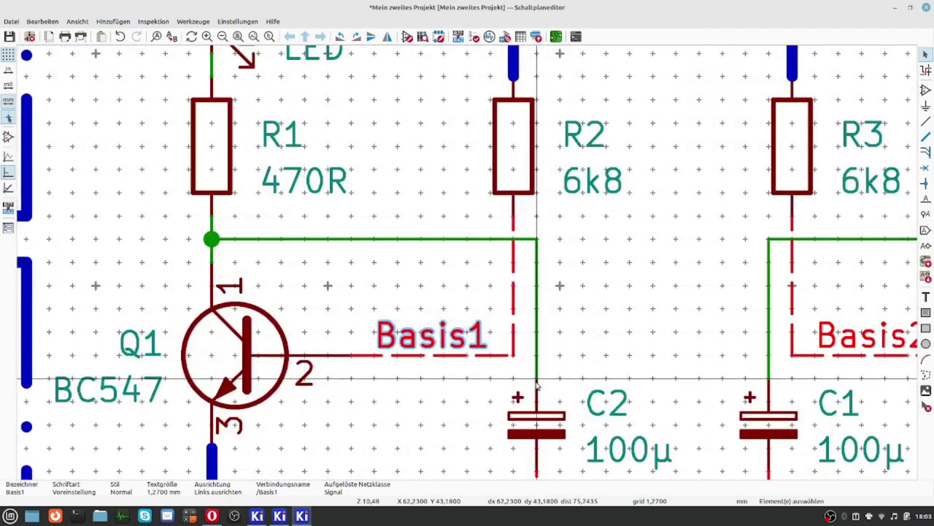
{"action": "right_click", "coordinate": [395, 243]}
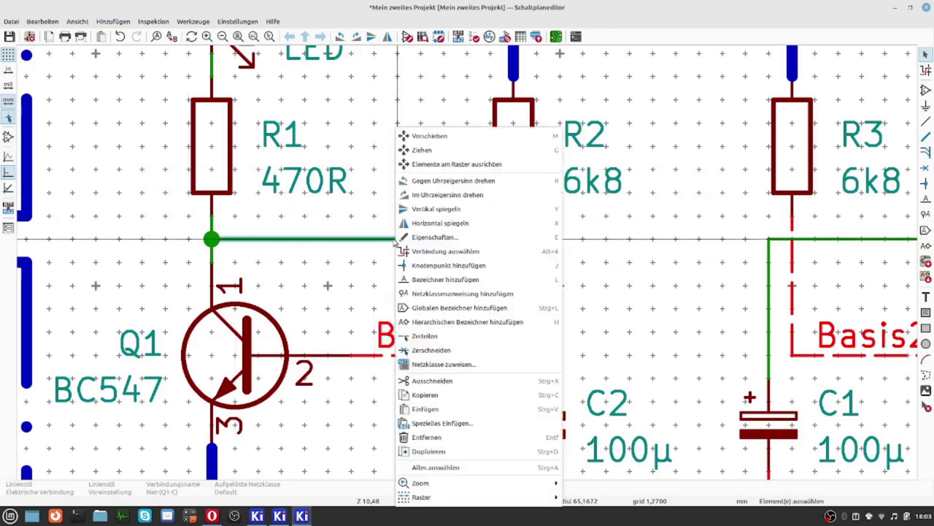
{"action": "left_click", "coordinate": [443, 366]}
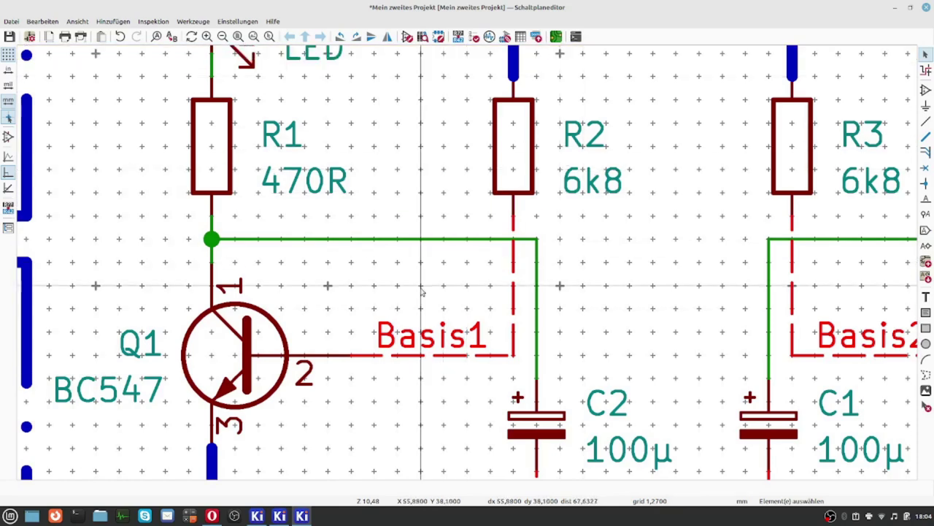
Step: Create a net class directive label for the wire between Q1's collector and C2 with its Netzklasse field set to Signal
{"action": "scroll", "coordinate": [417, 289], "scroll_direction": "down", "scroll_amount": 2}
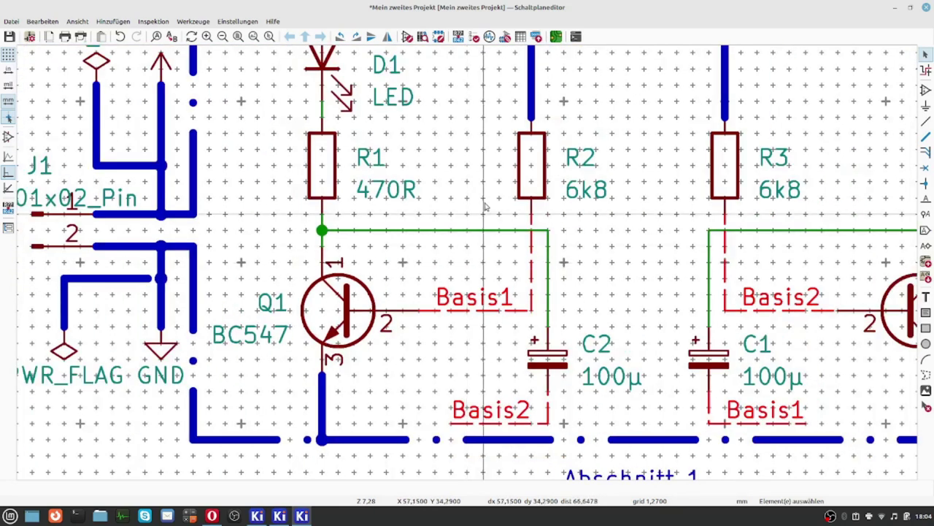
{"action": "scroll", "coordinate": [468, 267], "scroll_direction": "down", "scroll_amount": 2}
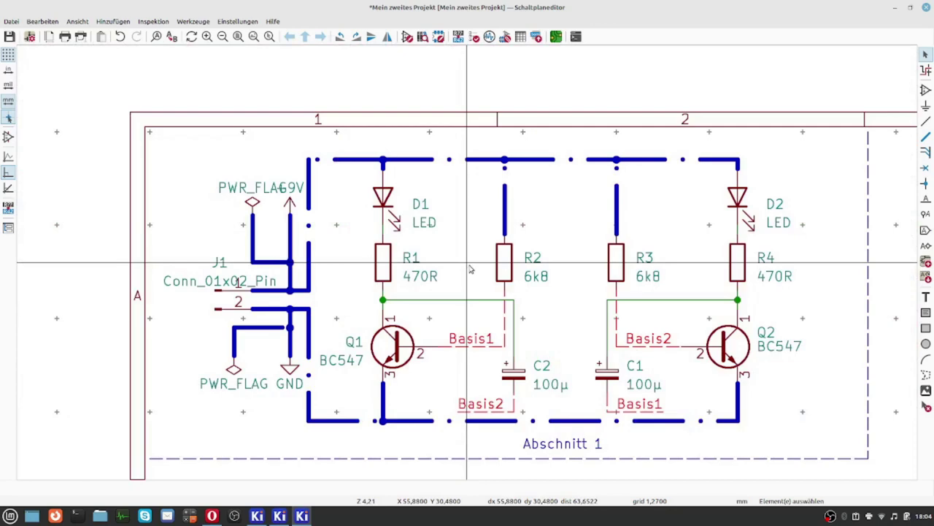
{"action": "scroll", "coordinate": [471, 270], "scroll_direction": "up", "scroll_amount": 1}
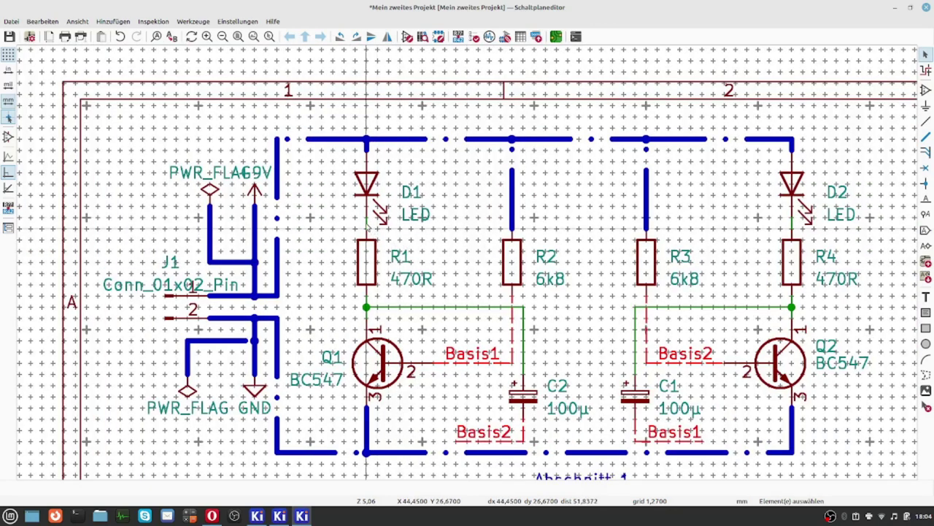
{"action": "scroll", "coordinate": [369, 228], "scroll_direction": "up", "scroll_amount": 7}
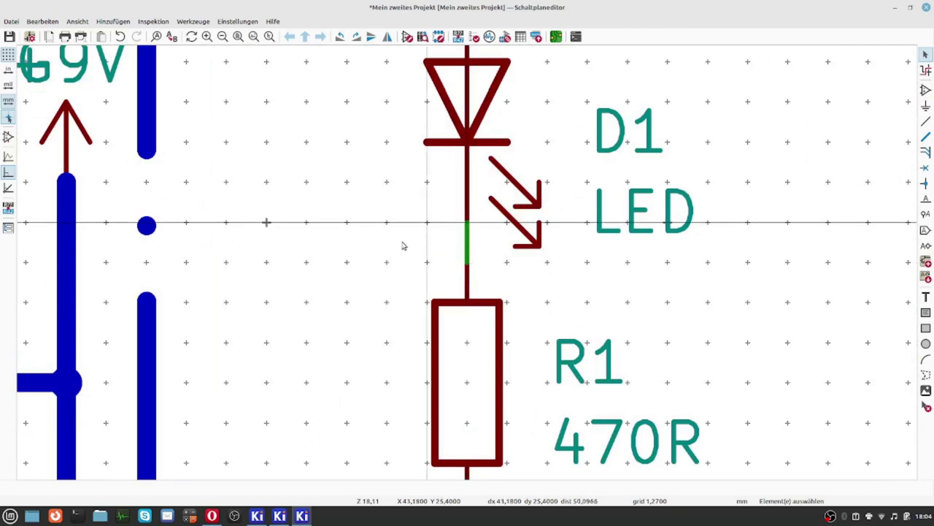
{"action": "scroll", "coordinate": [463, 262], "scroll_direction": "down", "scroll_amount": 3}
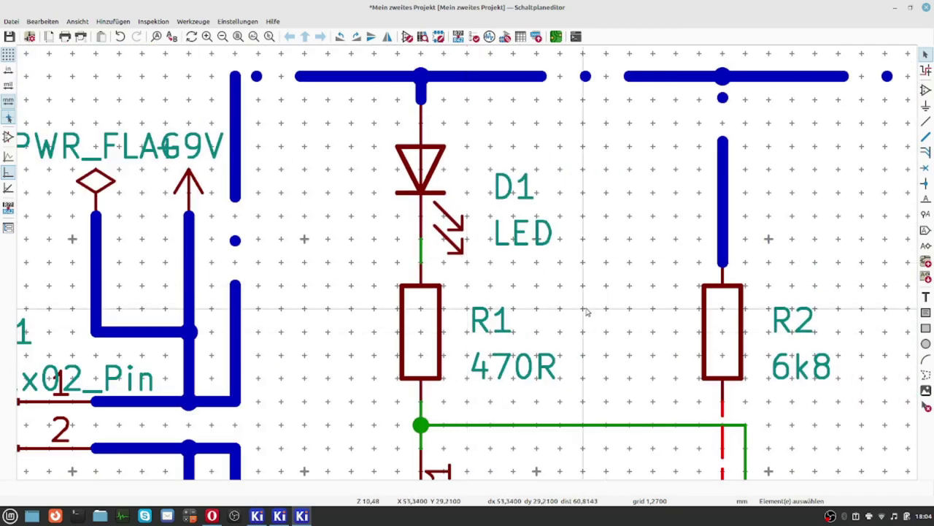
{"action": "scroll", "coordinate": [586, 312], "scroll_direction": "up", "scroll_amount": 3}
{"action": "scroll", "coordinate": [468, 266], "scroll_direction": "down", "scroll_amount": 4}
{"action": "scroll", "coordinate": [468, 266], "scroll_direction": "up", "scroll_amount": 4}
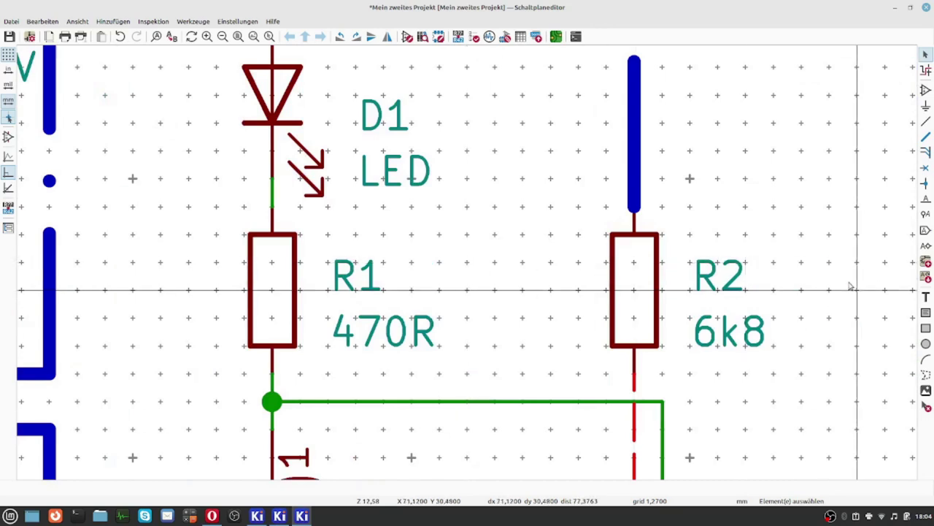
{"action": "left_click", "coordinate": [926, 215]}
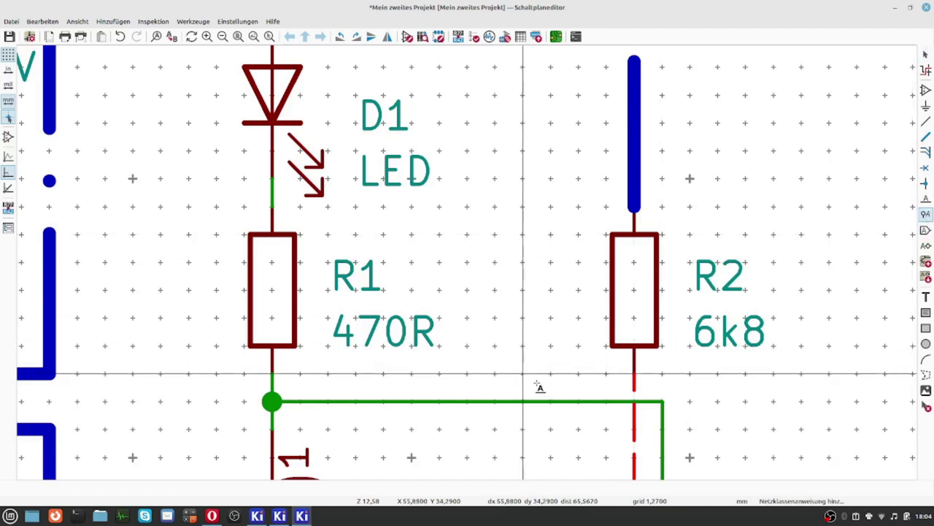
{"action": "left_click", "coordinate": [468, 404]}
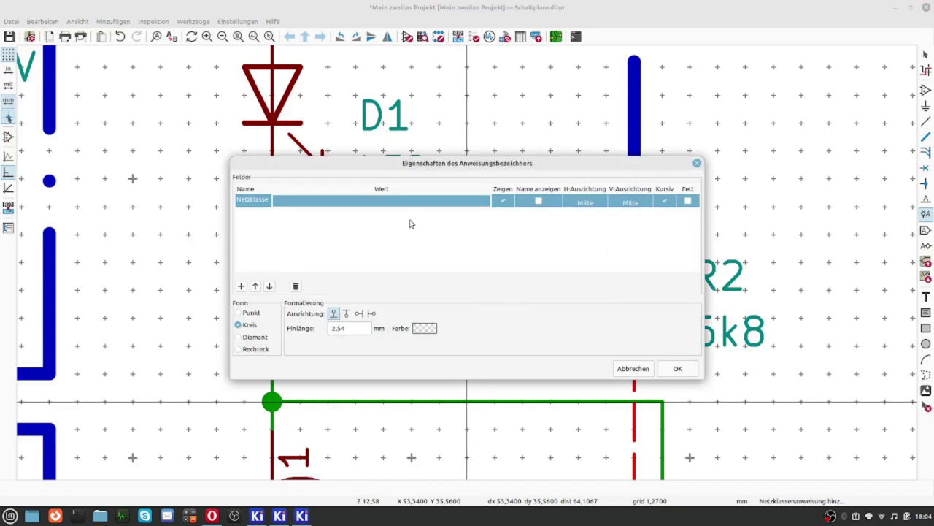
{"action": "left_click", "coordinate": [464, 204]}
{"action": "left_click", "coordinate": [482, 204]}
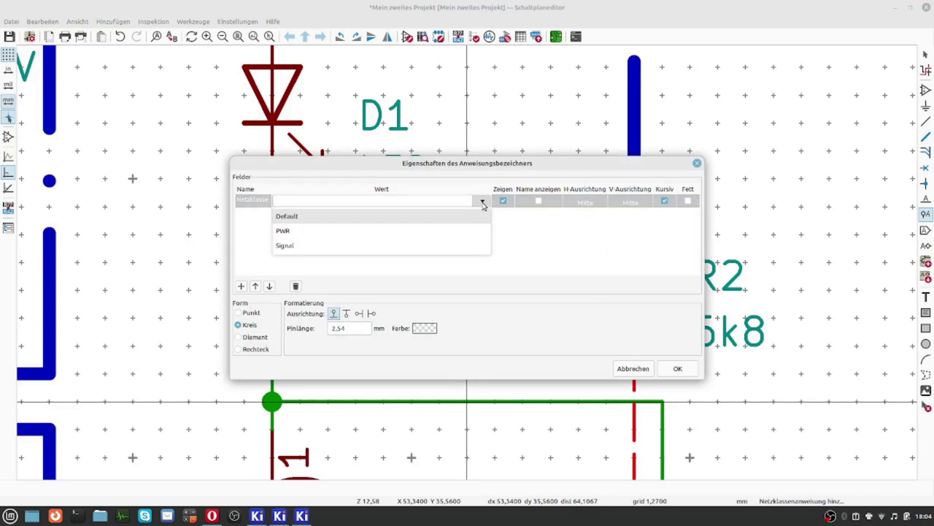
{"action": "left_click", "coordinate": [284, 246]}
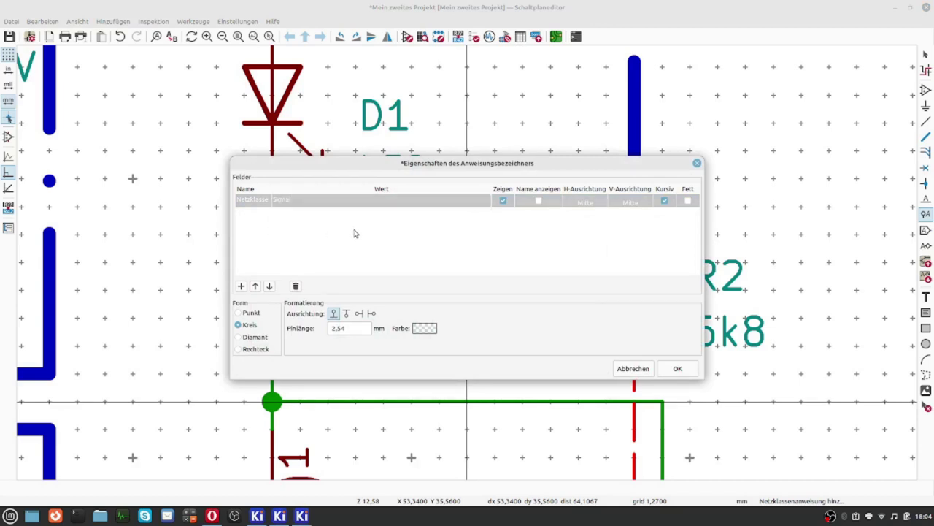
{"action": "left_click", "coordinate": [671, 372]}
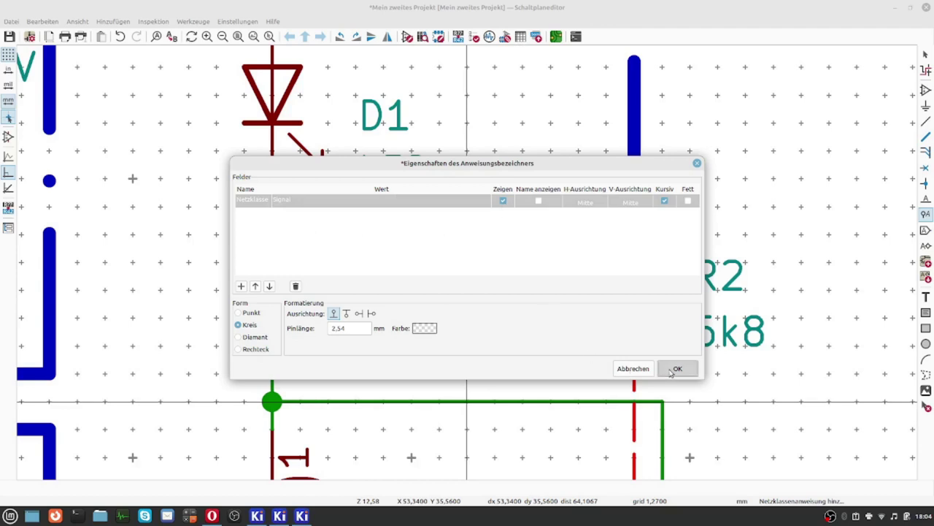
{"action": "left_click", "coordinate": [677, 368]}
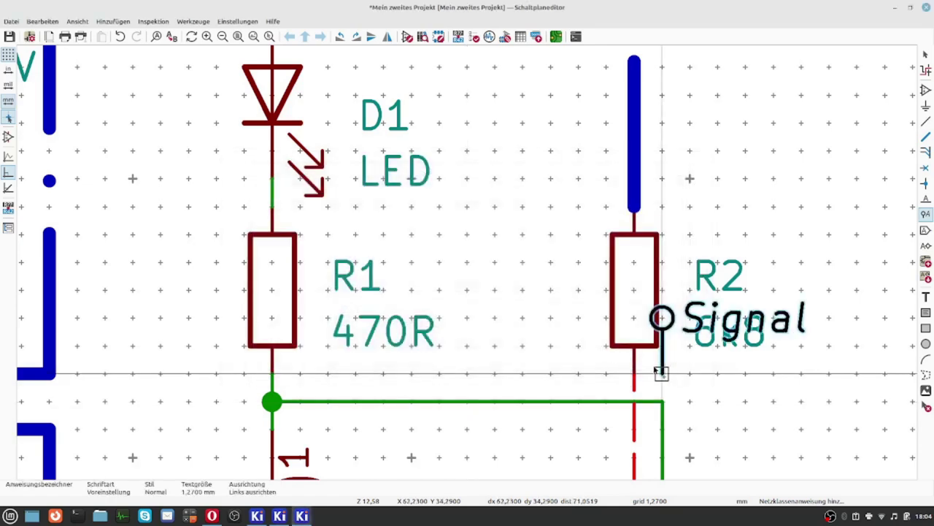
Step: Place the Signal directive label on the horizontal wire running from the R1–Q1 junction towards C2
{"action": "scroll", "coordinate": [425, 359], "scroll_direction": "down", "scroll_amount": 3}
{"action": "scroll", "coordinate": [471, 256], "scroll_direction": "up", "scroll_amount": 2}
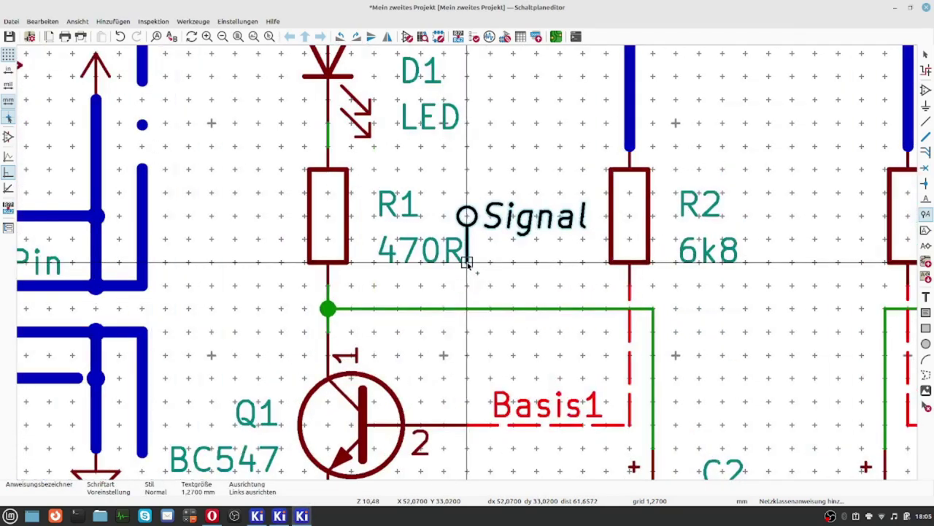
{"action": "scroll", "coordinate": [467, 260], "scroll_direction": "up", "scroll_amount": 3}
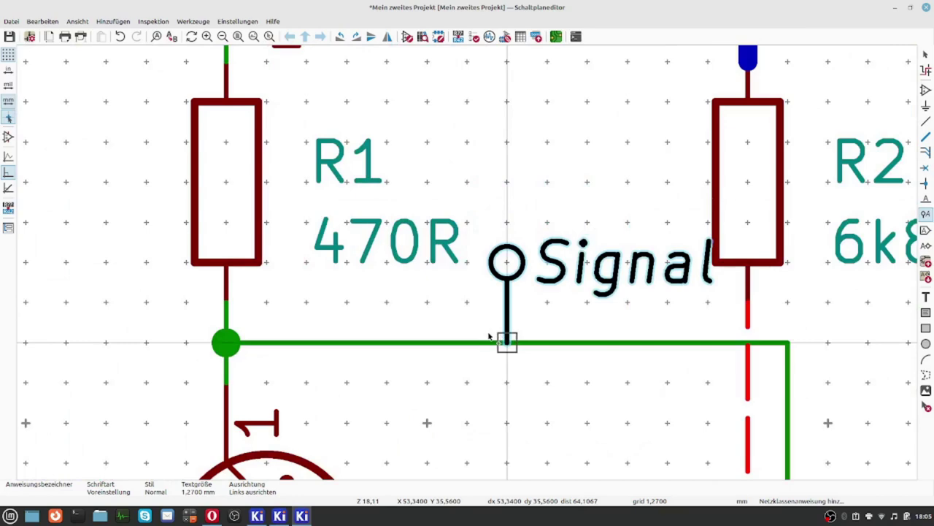
{"action": "left_click", "coordinate": [508, 343]}
{"action": "scroll", "coordinate": [473, 278], "scroll_direction": "down", "scroll_amount": 3}
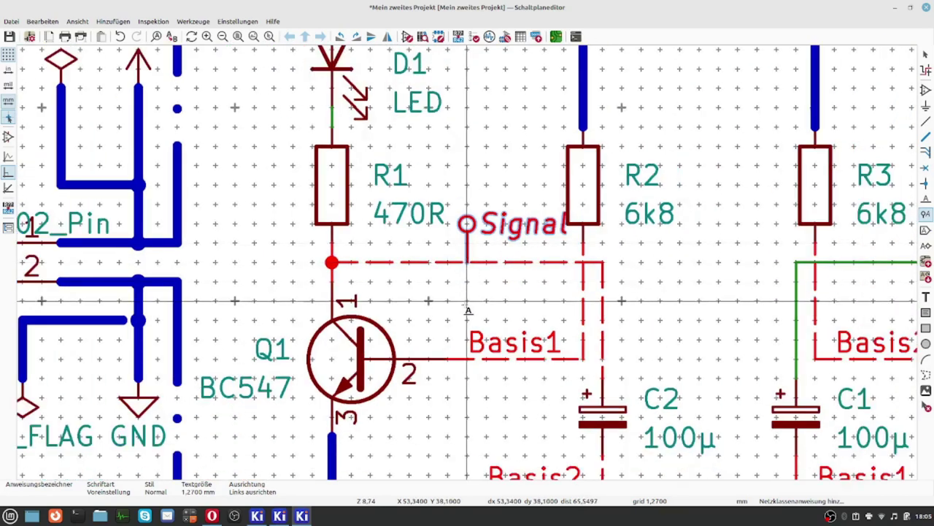
Step: Hide the Netzklasse field of the directive label on Q1's collector wire, keeping the circle shape
{"action": "right_click", "coordinate": [467, 229]}
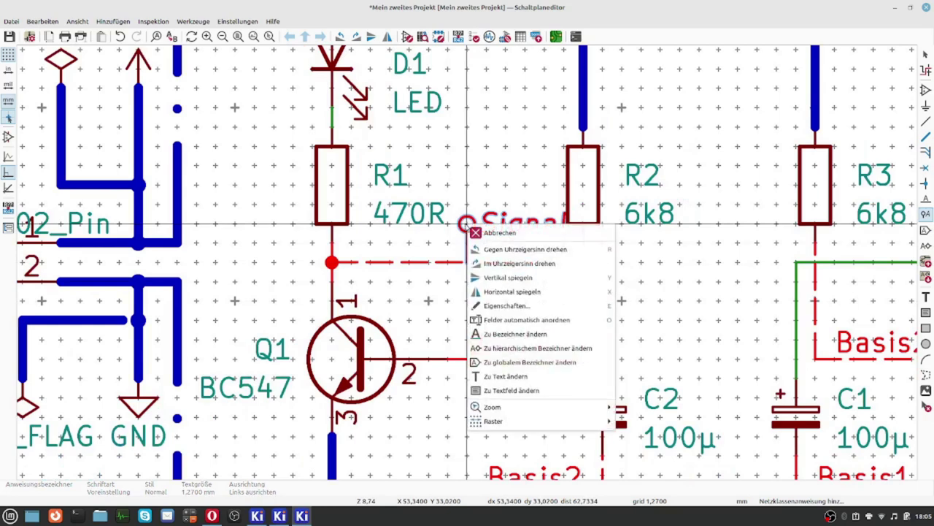
{"action": "left_click", "coordinate": [500, 307]}
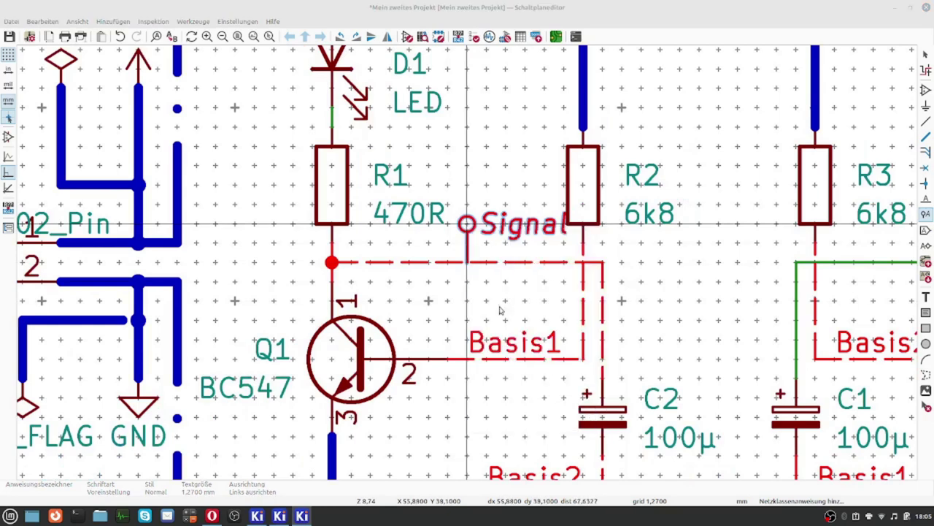
{"action": "left_click", "coordinate": [503, 201]}
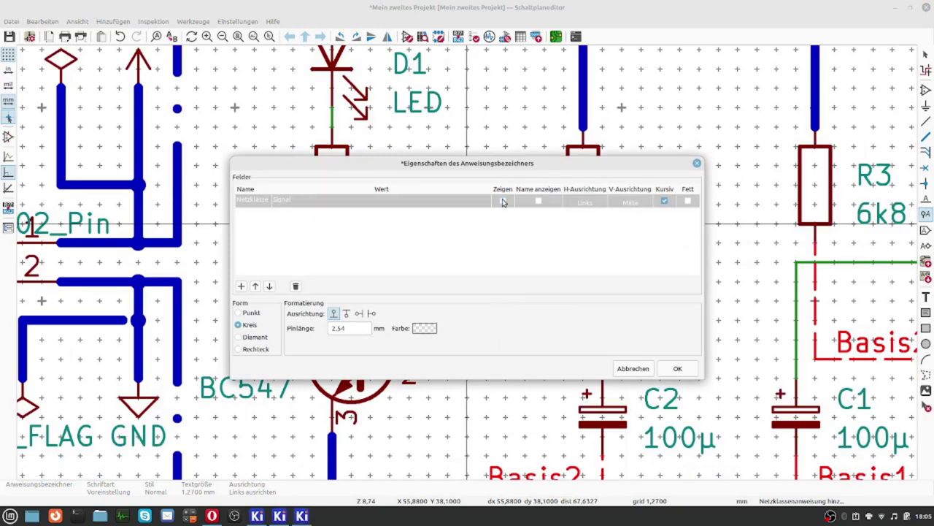
{"action": "left_click", "coordinate": [669, 372]}
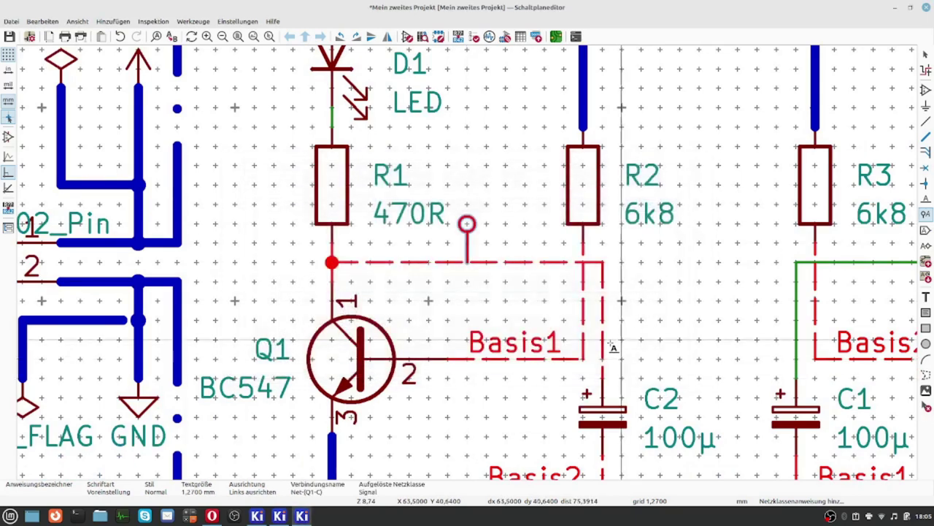
{"action": "double_click", "coordinate": [470, 283]}
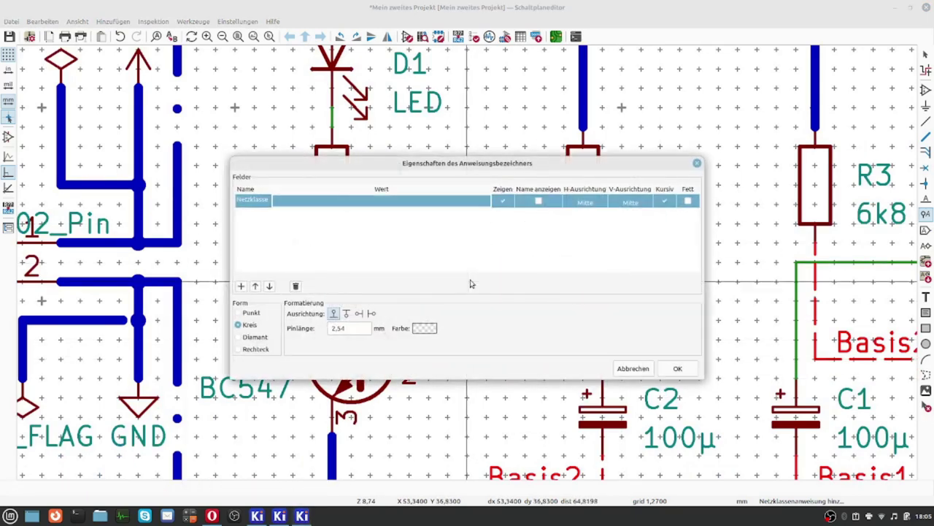
{"action": "left_click", "coordinate": [643, 371]}
{"action": "scroll", "coordinate": [455, 252], "scroll_direction": "down", "scroll_amount": 1}
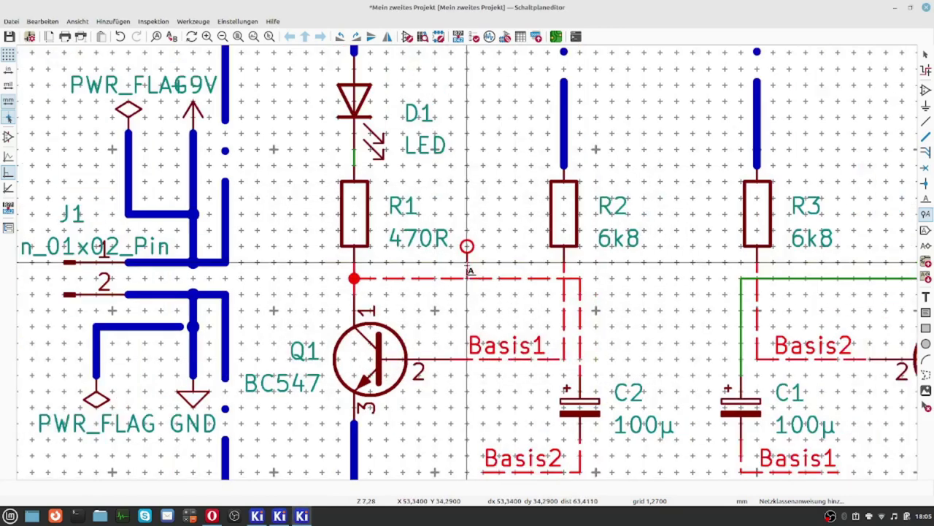
{"action": "scroll", "coordinate": [468, 262], "scroll_direction": "down", "scroll_amount": 2}
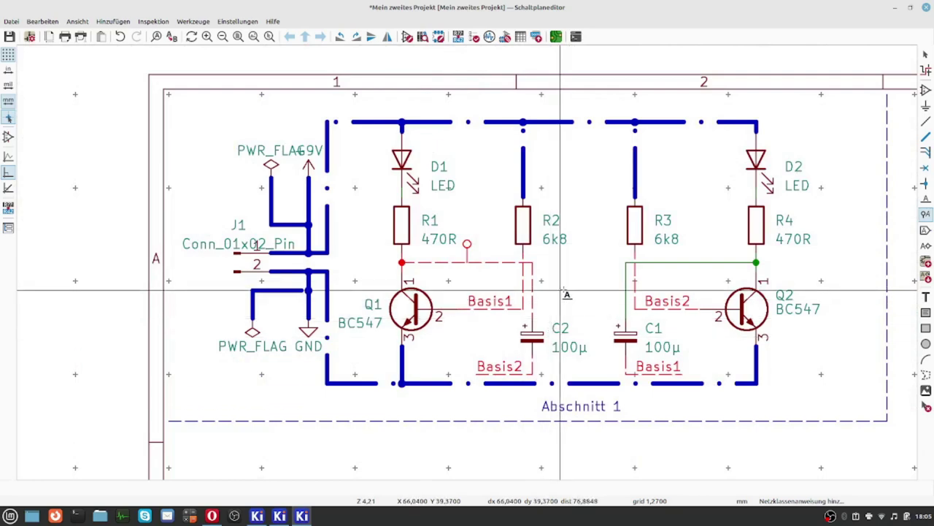
{"action": "scroll", "coordinate": [577, 300], "scroll_direction": "up", "scroll_amount": 2}
{"action": "scroll", "coordinate": [468, 262], "scroll_direction": "down", "scroll_amount": 3}
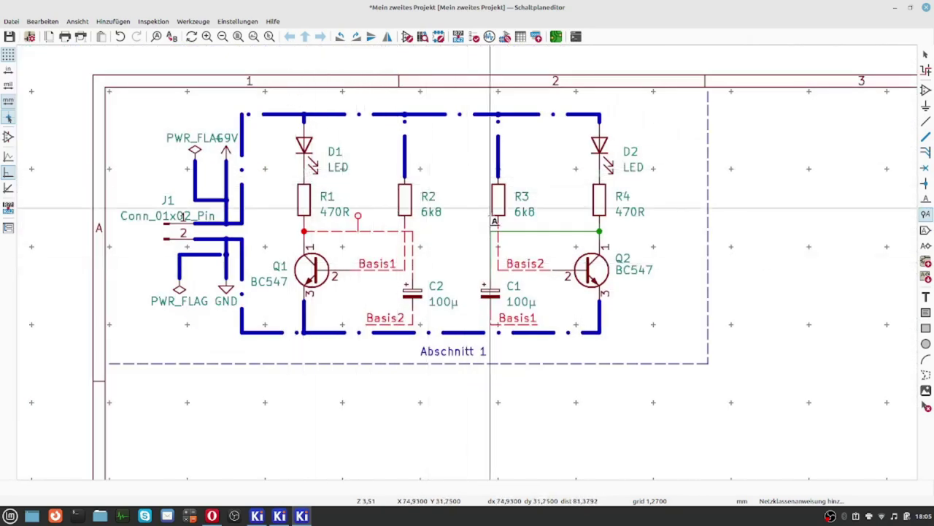
{"action": "scroll", "coordinate": [548, 252], "scroll_direction": "up", "scroll_amount": 2}
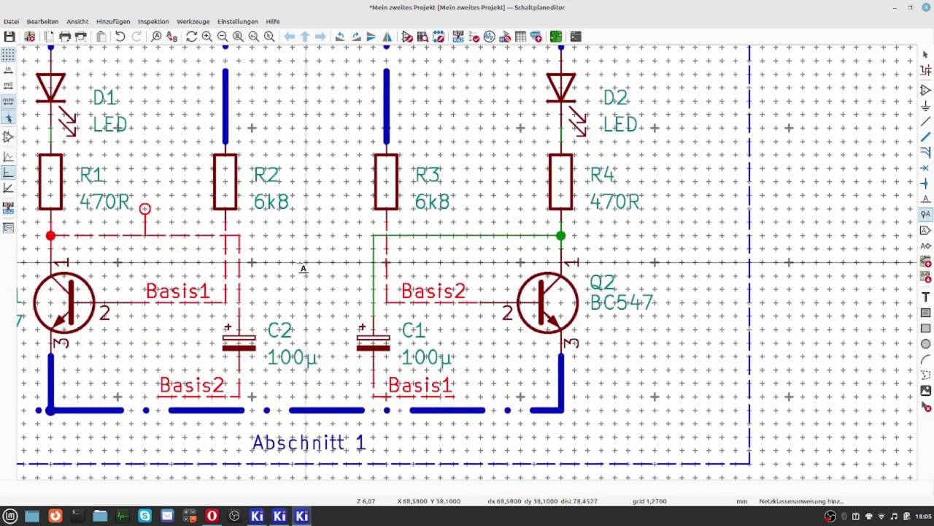
Step: Check the resolved net classes of the Q2 collector wire, the Q1 collector wire and the +9V wire above R3
{"action": "scroll", "coordinate": [302, 265], "scroll_direction": "down", "scroll_amount": 3}
{"action": "scroll", "coordinate": [471, 266], "scroll_direction": "up", "scroll_amount": 3}
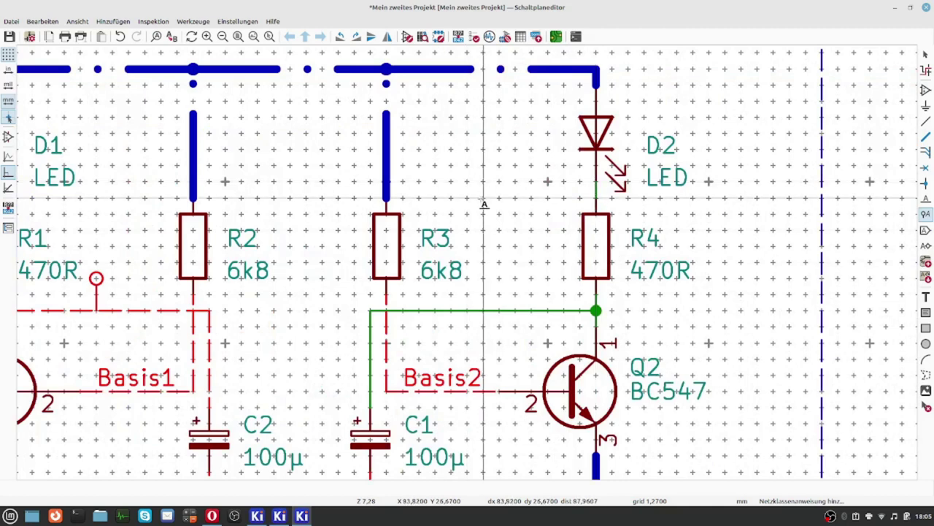
{"action": "key", "text": "Escape"}
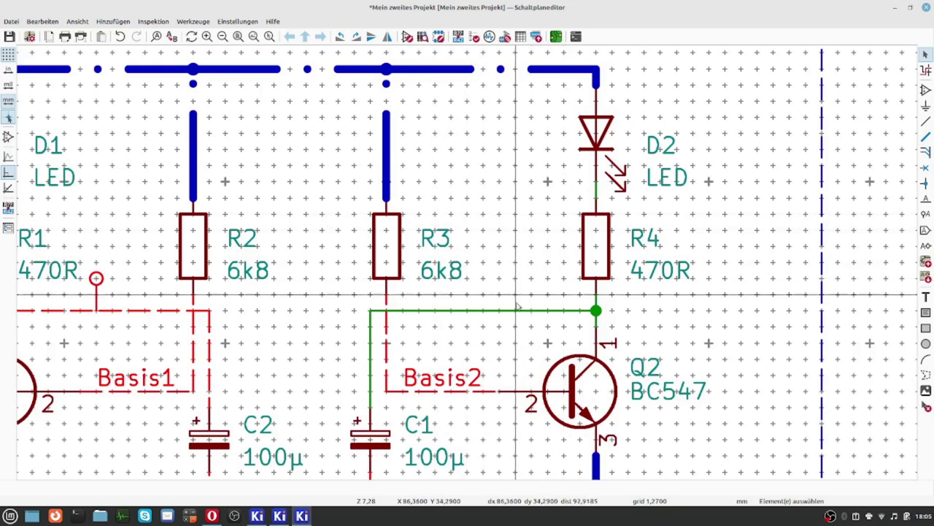
{"action": "left_click", "coordinate": [415, 311]}
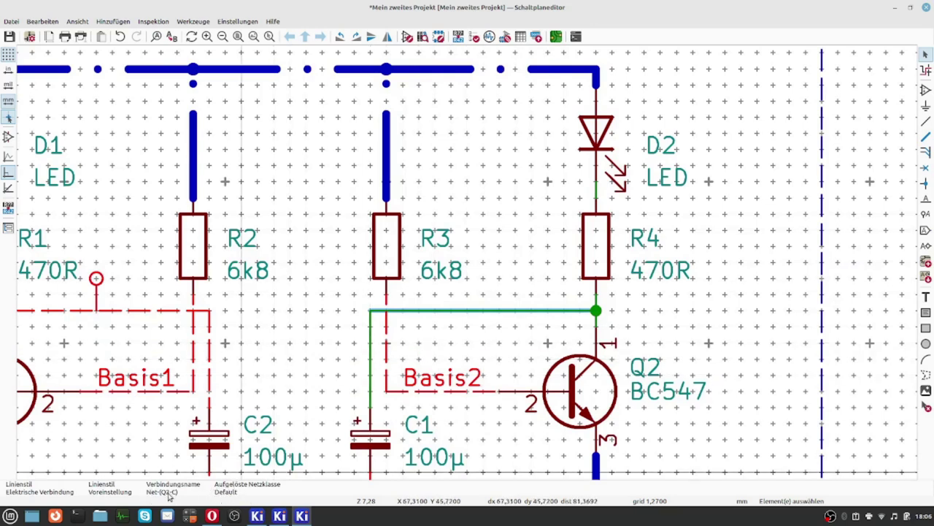
{"action": "left_click", "coordinate": [129, 311]}
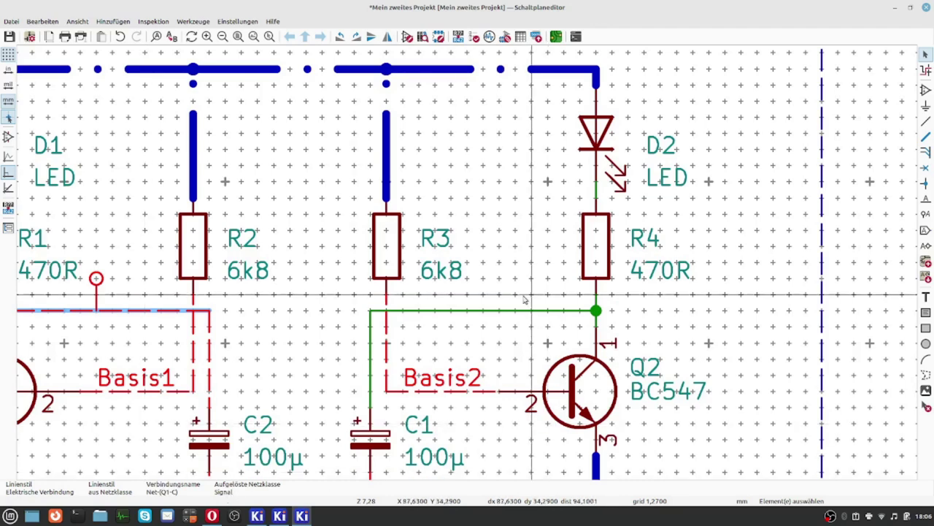
{"action": "left_click", "coordinate": [389, 152]}
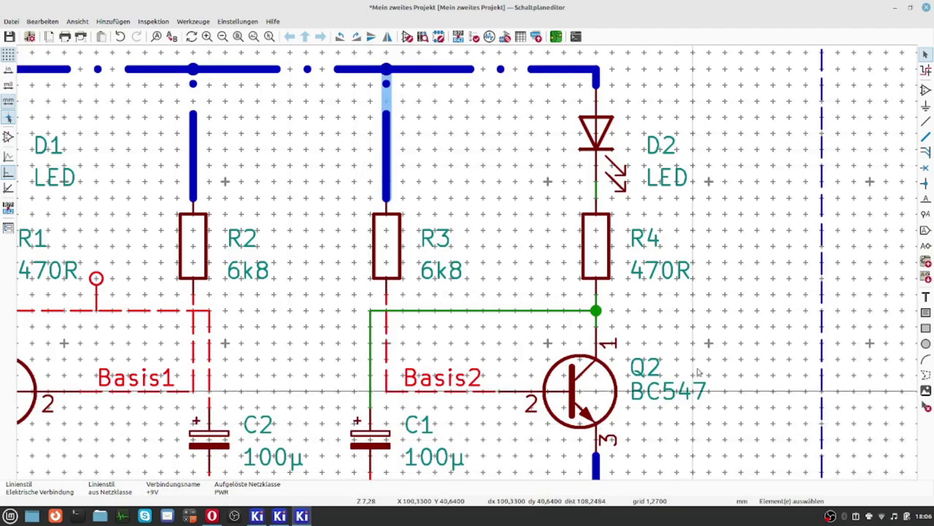
{"action": "scroll", "coordinate": [460, 267], "scroll_direction": "down", "scroll_amount": 5}
{"action": "scroll", "coordinate": [461, 266], "scroll_direction": "up", "scroll_amount": 4}
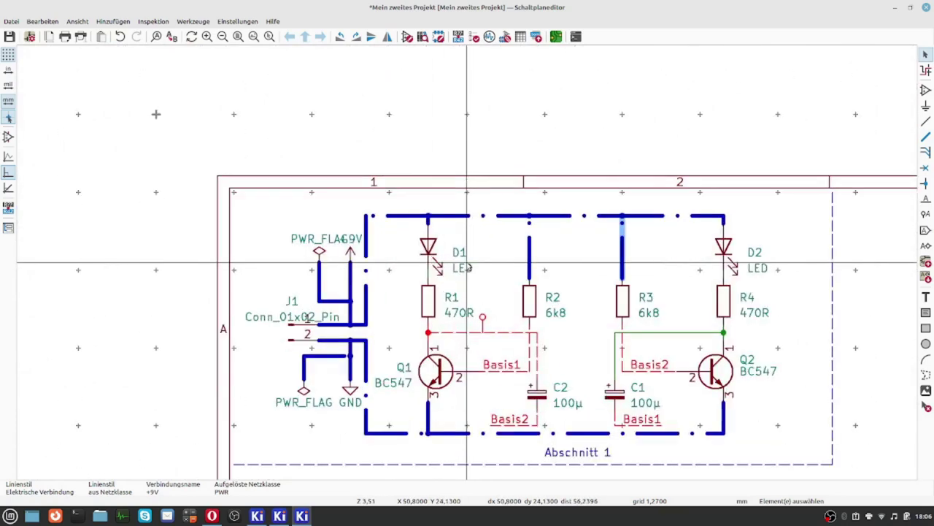
{"action": "scroll", "coordinate": [468, 267], "scroll_direction": "down", "scroll_amount": 2}
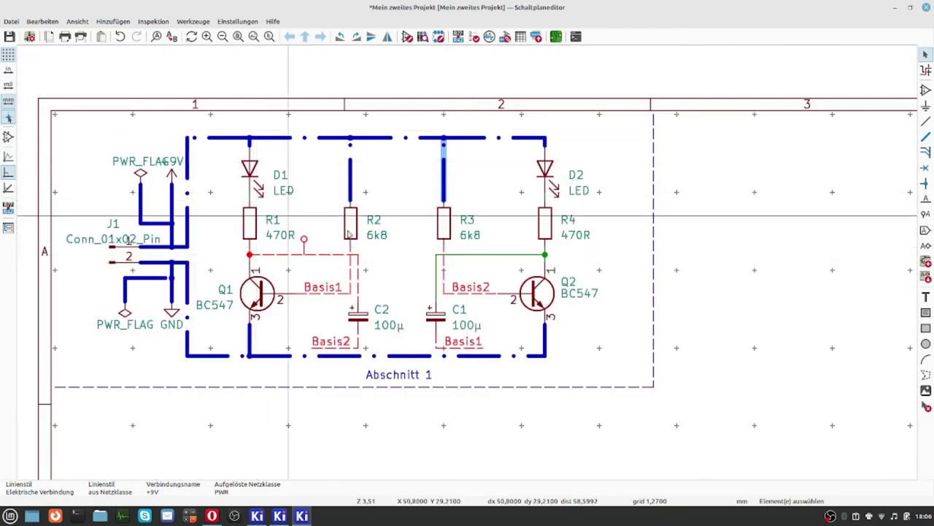
{"action": "left_click", "coordinate": [396, 210]}
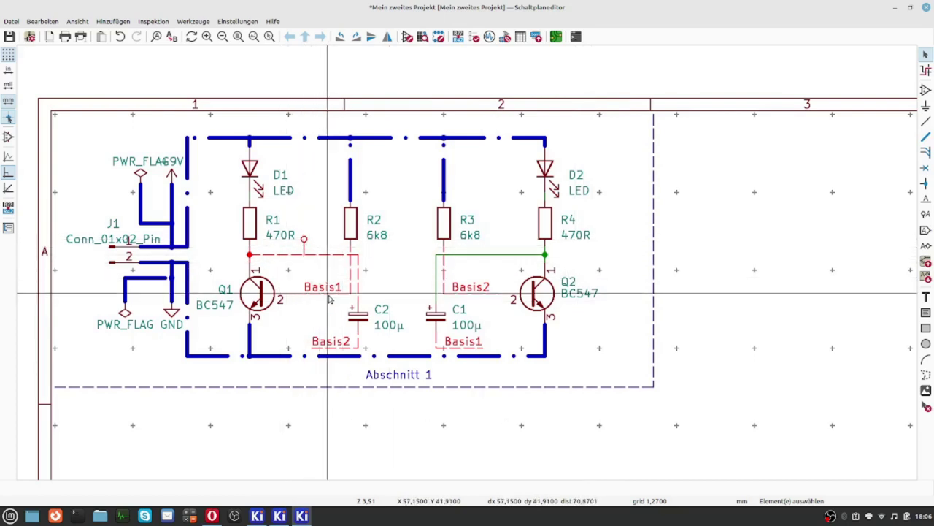
Step: Save the schematic with its net class assignments and directive label
{"action": "scroll", "coordinate": [338, 414], "scroll_direction": "down", "scroll_amount": 1}
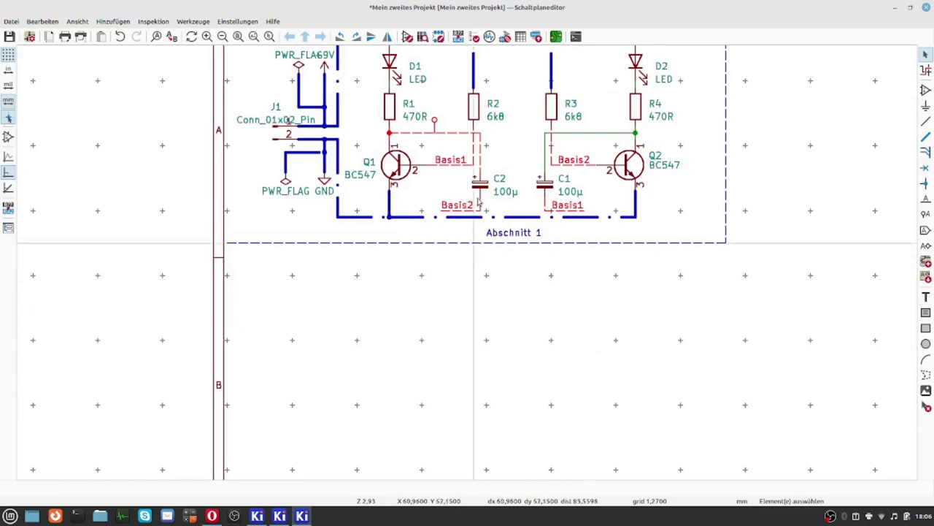
{"action": "scroll", "coordinate": [468, 265], "scroll_direction": "up", "scroll_amount": 3}
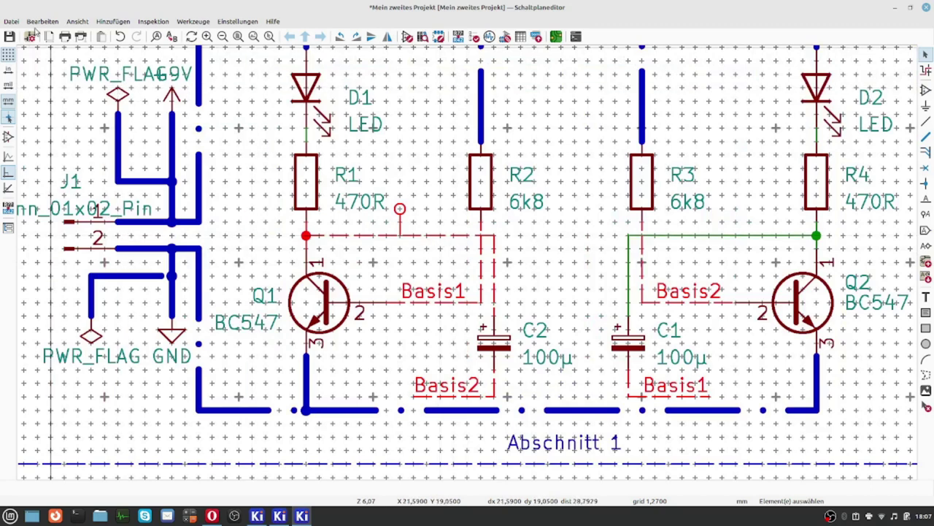
{"action": "left_click", "coordinate": [10, 37]}
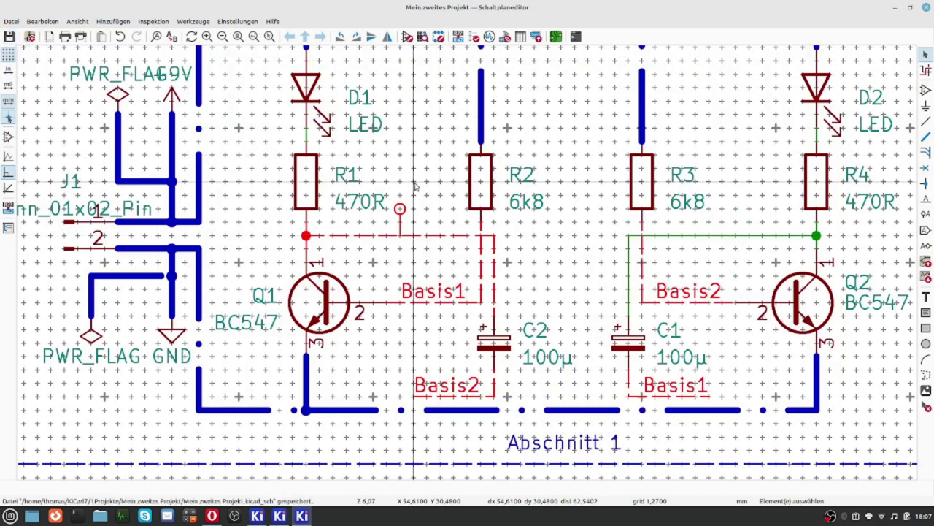
Step: Switch to the PCB editor and close it, saving the changes to Mein zweites Projekt.kicad_pcb
{"action": "left_click", "coordinate": [556, 36]}
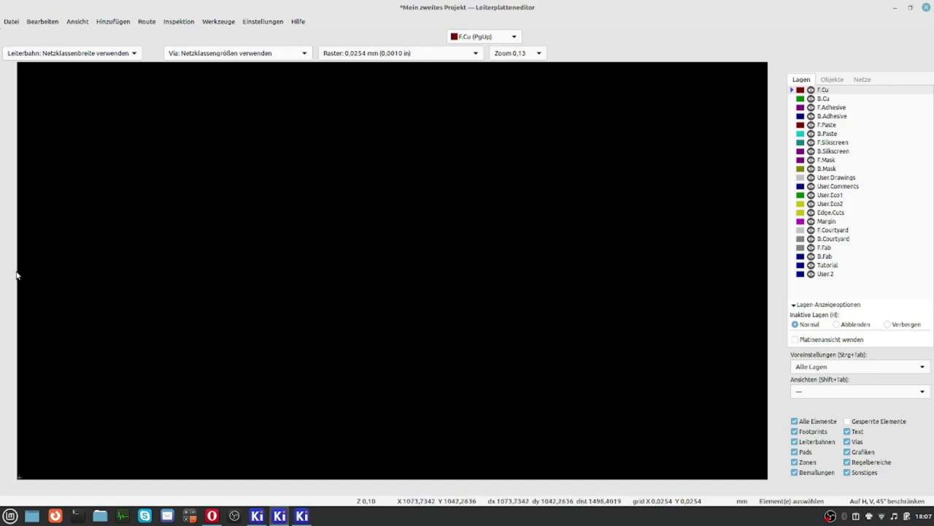
{"action": "left_click", "coordinate": [300, 516]}
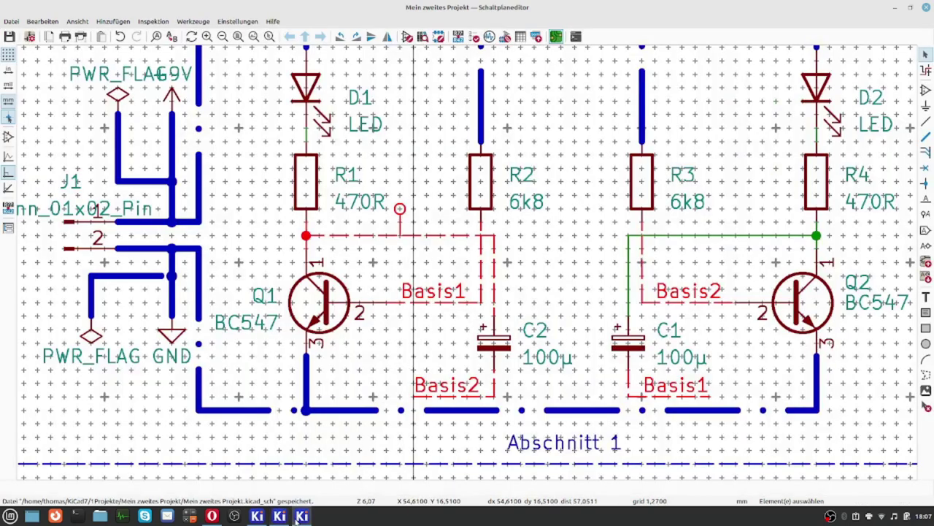
{"action": "left_click", "coordinate": [280, 516]}
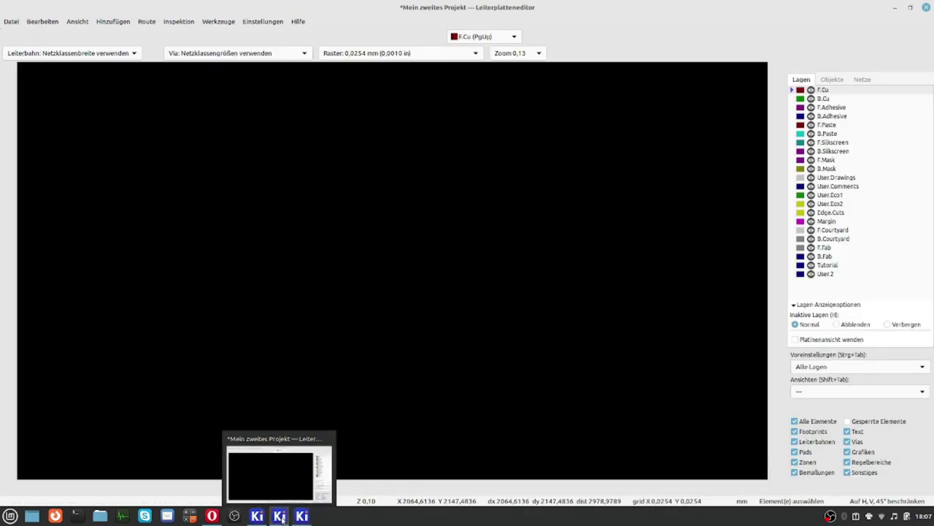
{"action": "left_click", "coordinate": [926, 8]}
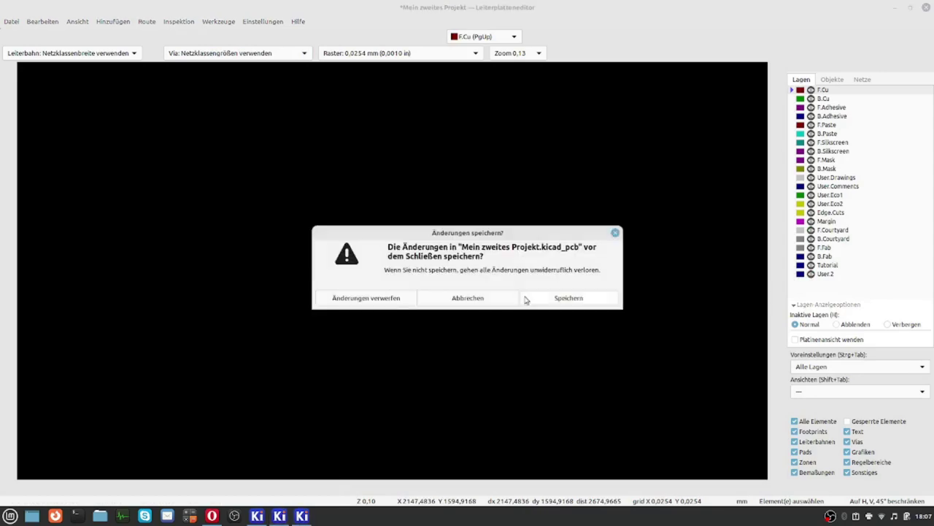
{"action": "left_click", "coordinate": [570, 298]}
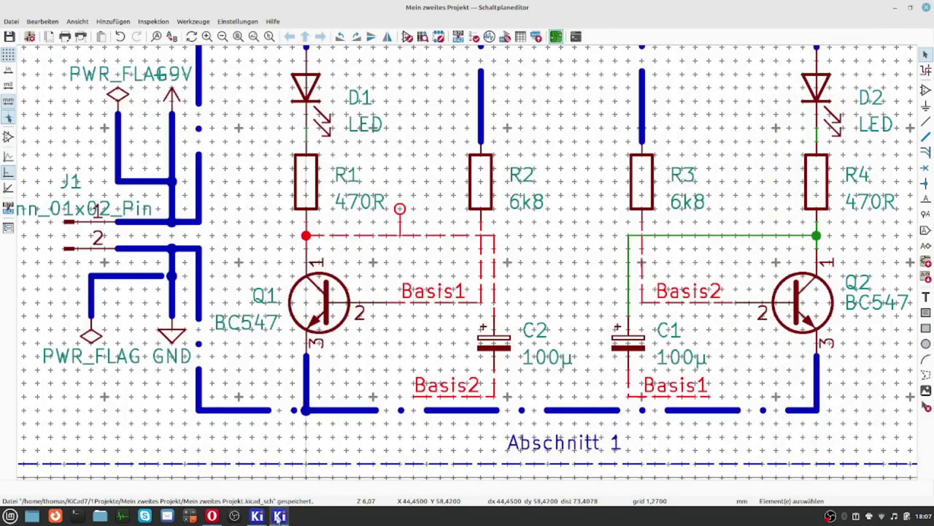
Step: Update the board from the schematic, with footprints replaced by those specified in the schematic
{"action": "key", "text": "F8"}
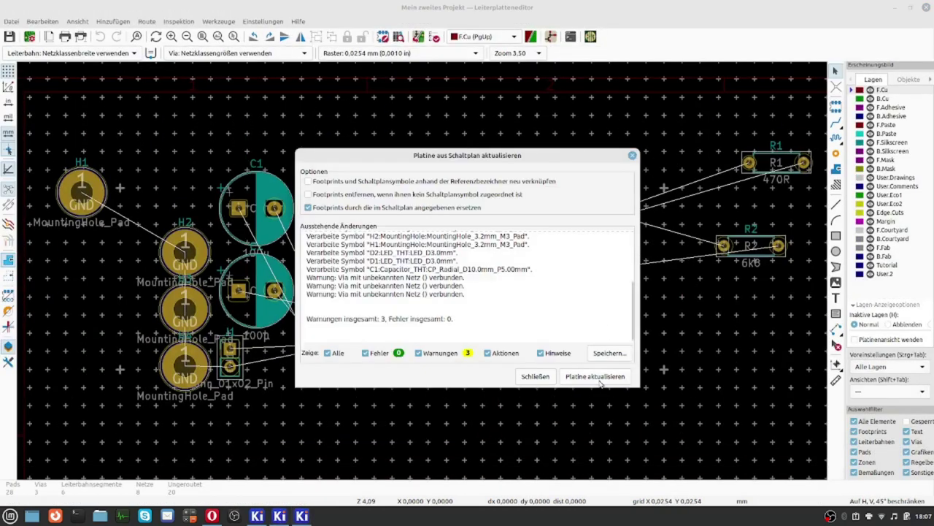
{"action": "left_click", "coordinate": [597, 377]}
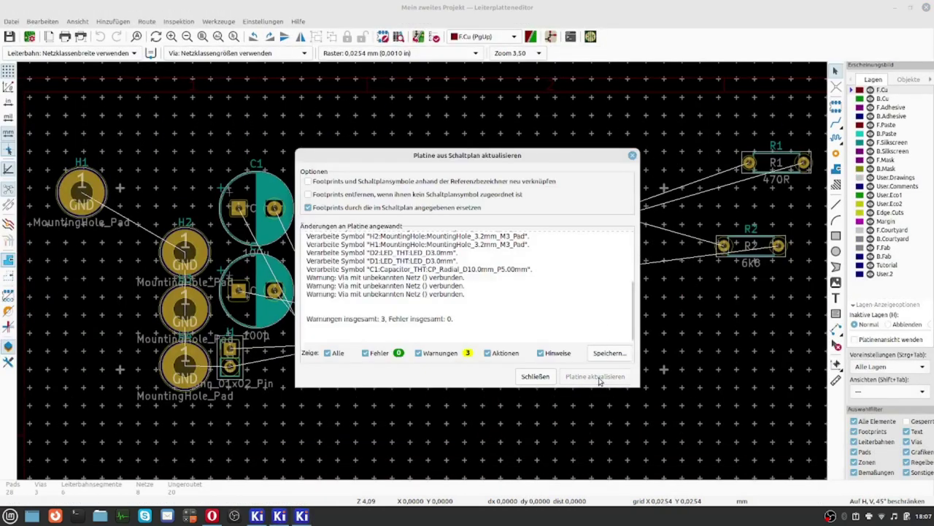
{"action": "left_click", "coordinate": [547, 376]}
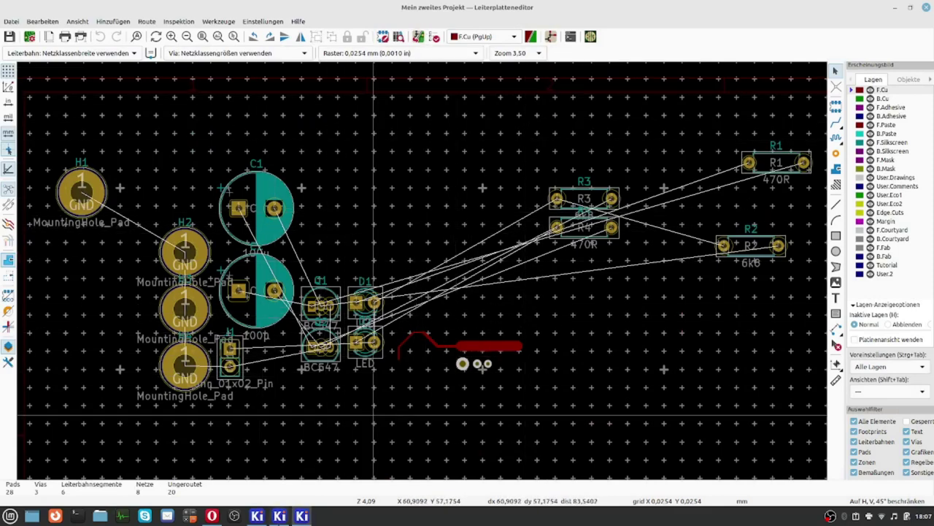
Step: Review only the errors and warnings of another board update from the schematic, without applying it
{"action": "mouse_move", "coordinate": [300, 516]}
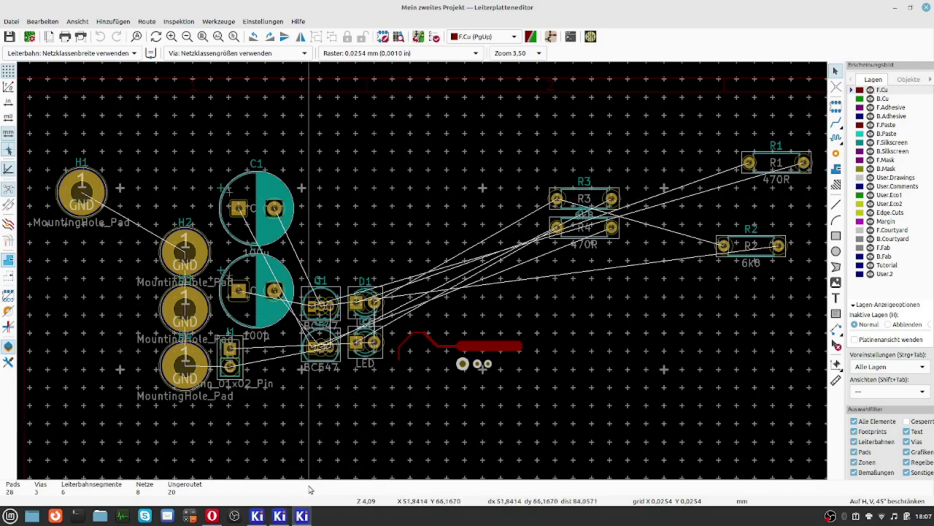
{"action": "left_click", "coordinate": [303, 516]}
{"action": "key", "text": "F8"}
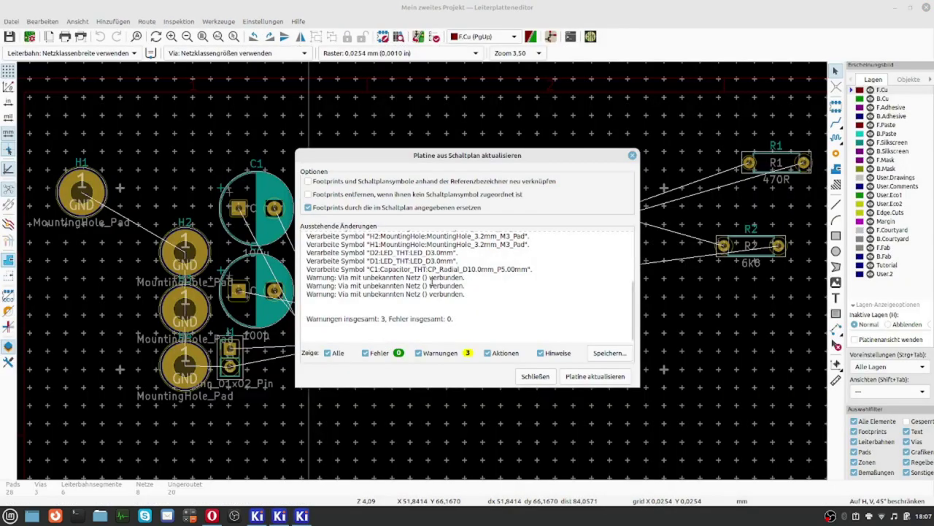
{"action": "left_click", "coordinate": [339, 355]}
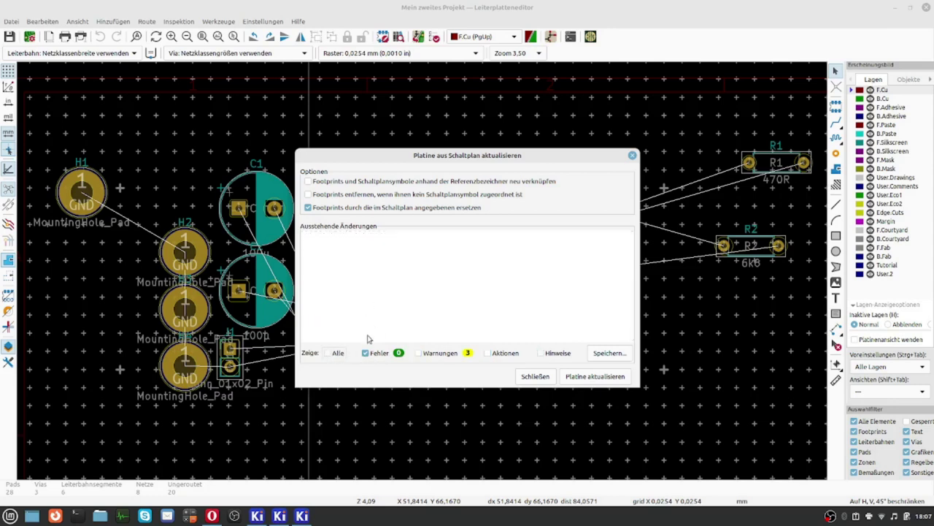
{"action": "left_click", "coordinate": [419, 353]}
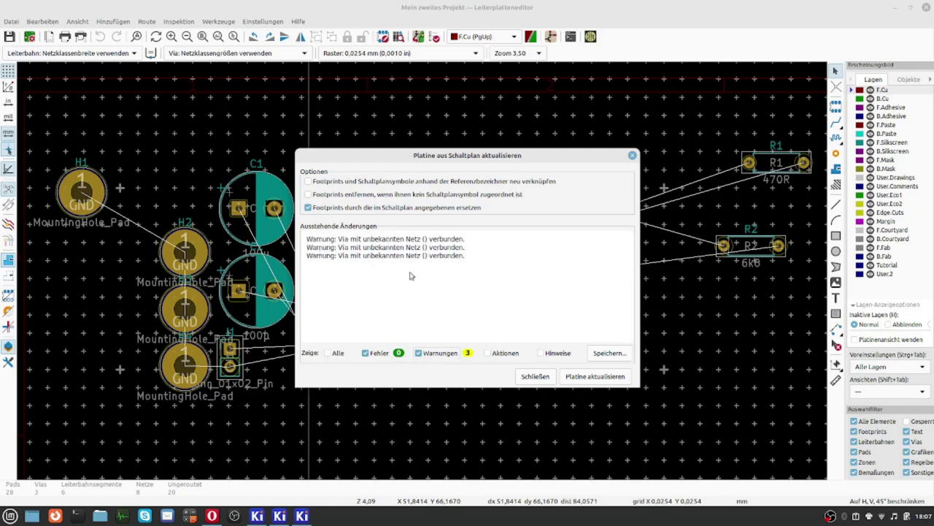
{"action": "left_click", "coordinate": [535, 377]}
Step: Delete the loose test tracks and the three vias to the lower right of the LED footprints
{"action": "scroll", "coordinate": [409, 277], "scroll_direction": "down", "scroll_amount": 3}
{"action": "scroll", "coordinate": [397, 264], "scroll_direction": "up", "scroll_amount": 5}
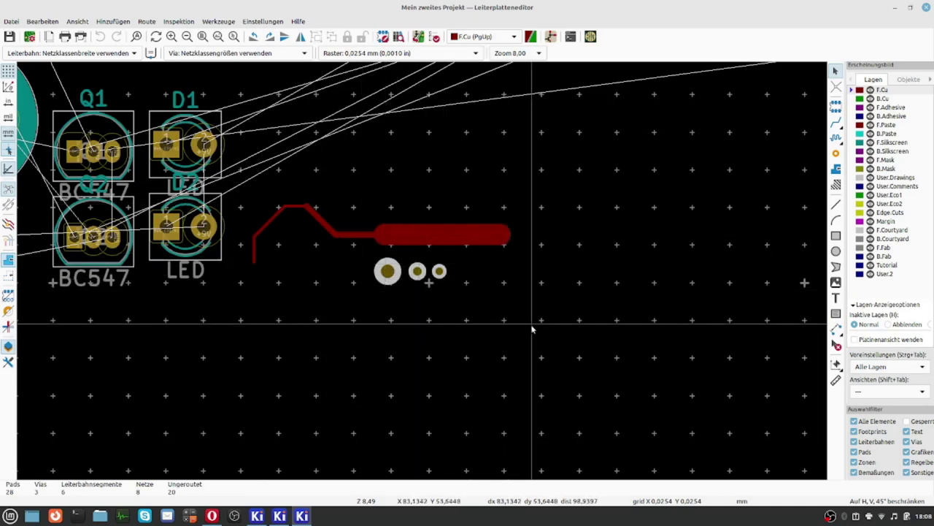
{"action": "left_click_drag", "start_coordinate": [532, 325], "coordinate": [248, 197]}
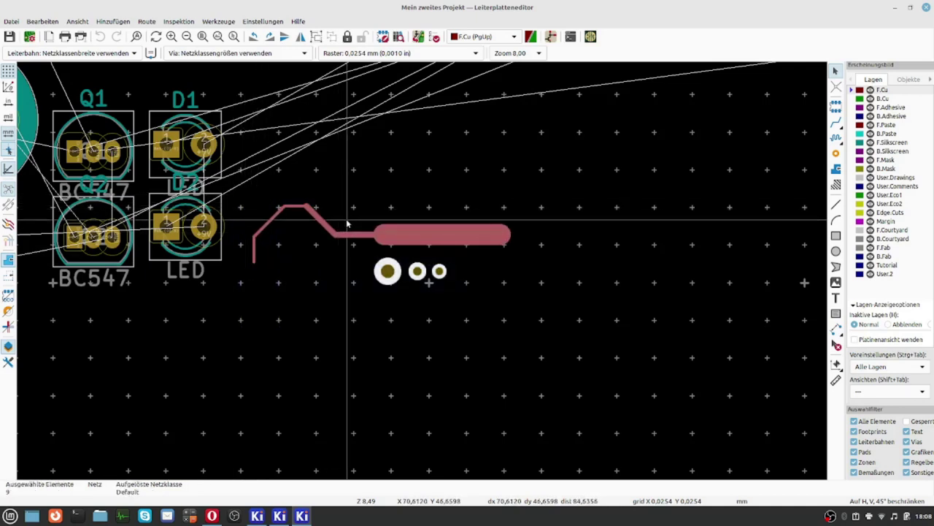
{"action": "key", "text": "Delete"}
Step: Examine the net classes in the board setup and the classes assigned to GND, +9V and /Basis2
{"action": "scroll", "coordinate": [423, 271], "scroll_direction": "down", "scroll_amount": 3}
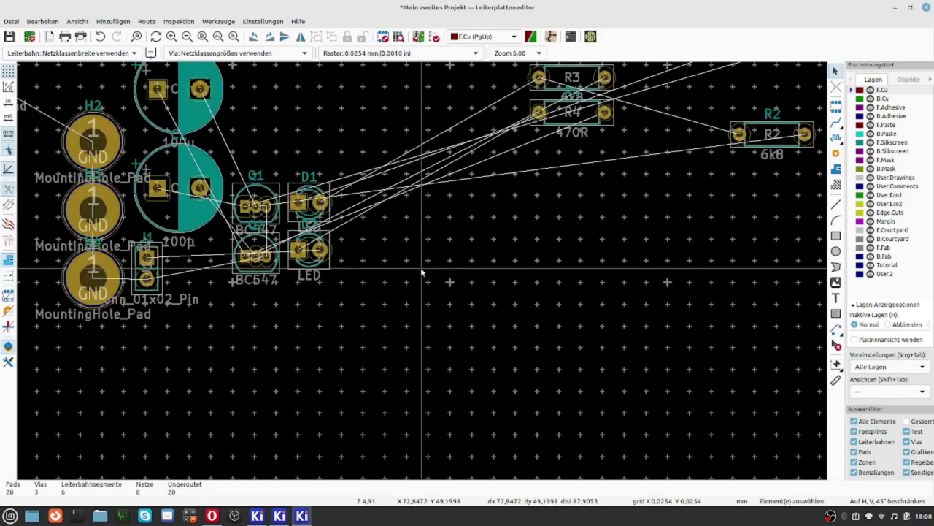
{"action": "scroll", "coordinate": [423, 270], "scroll_direction": "up", "scroll_amount": 2}
{"action": "scroll", "coordinate": [417, 267], "scroll_direction": "down", "scroll_amount": 2}
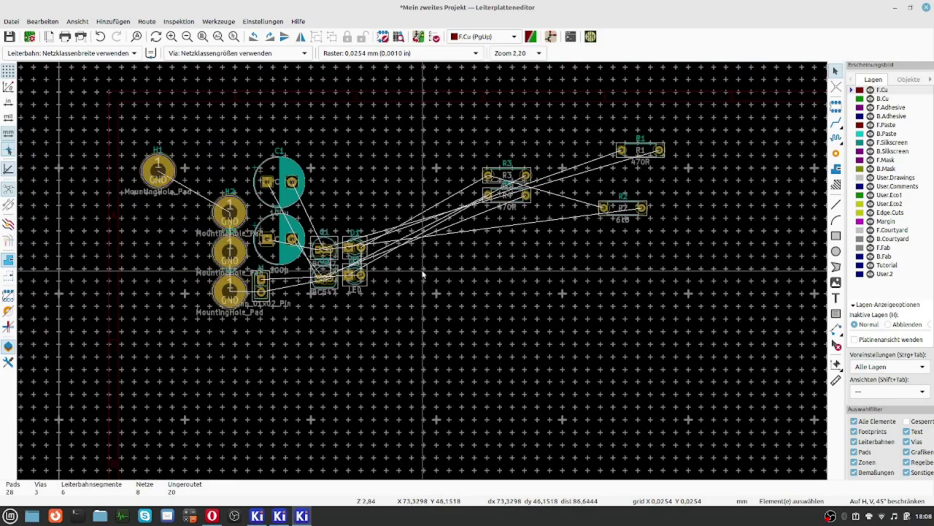
{"action": "scroll", "coordinate": [363, 262], "scroll_direction": "down", "scroll_amount": 1}
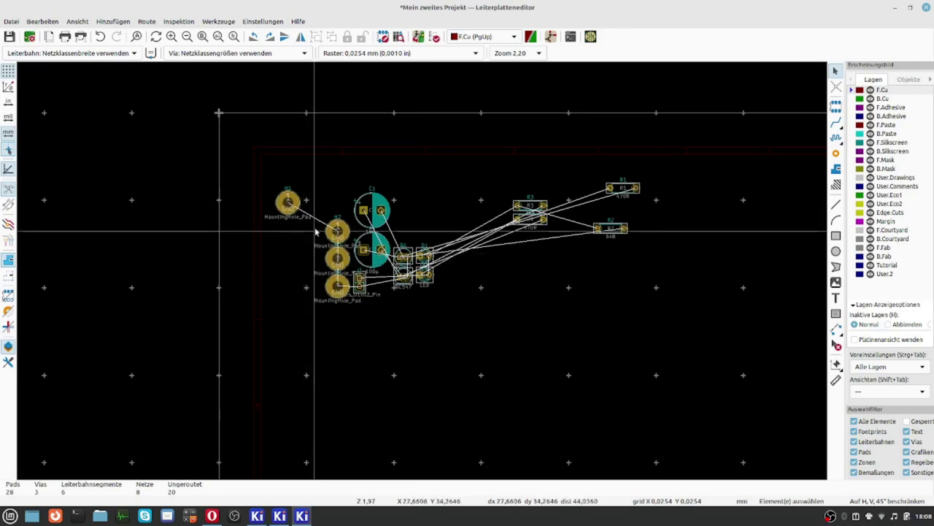
{"action": "scroll", "coordinate": [319, 233], "scroll_direction": "up", "scroll_amount": 3}
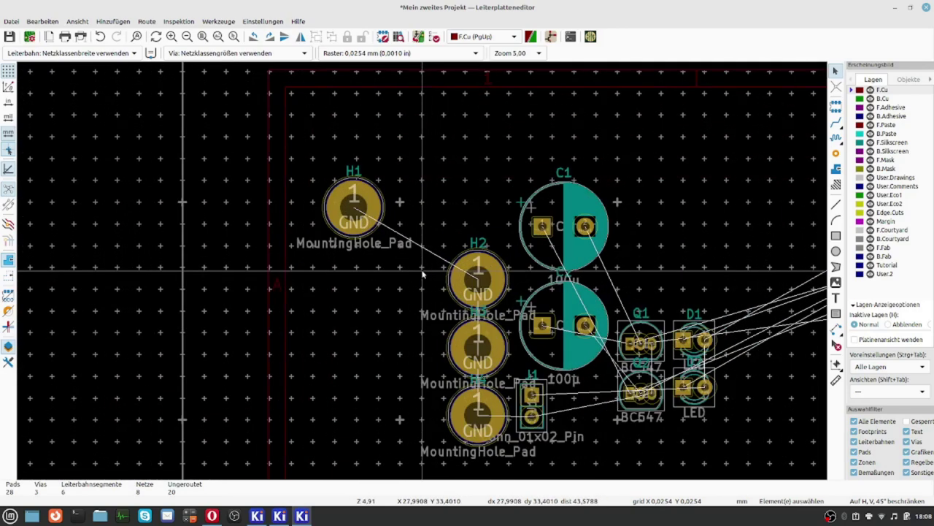
{"action": "left_click", "coordinate": [29, 37]}
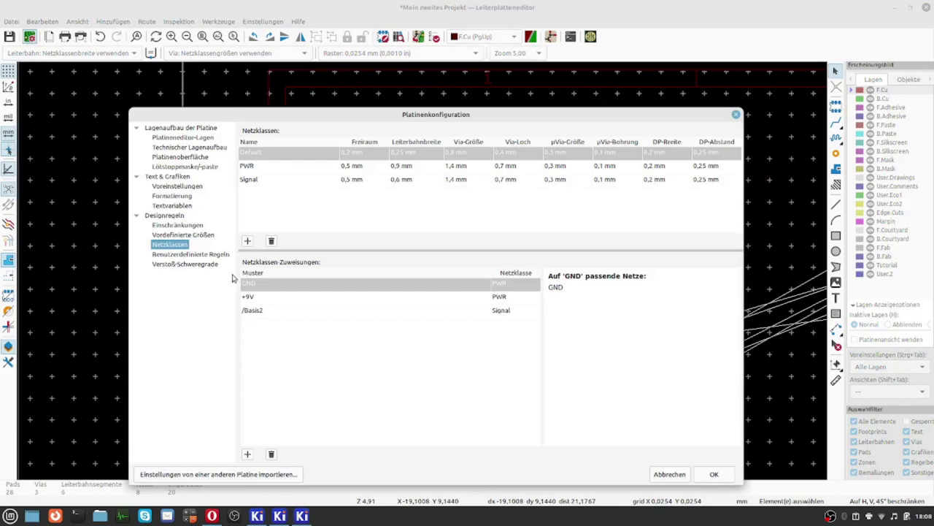
{"action": "left_click", "coordinate": [339, 371]}
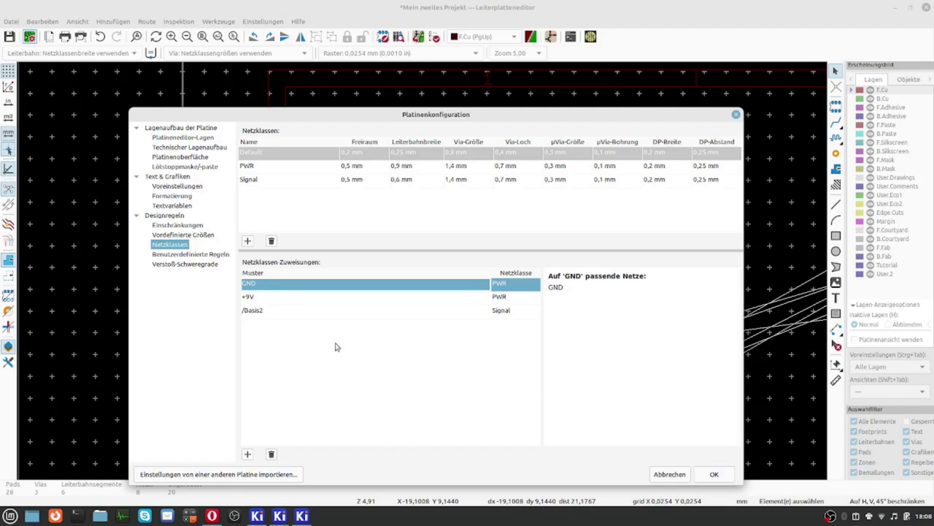
{"action": "left_click", "coordinate": [507, 313]}
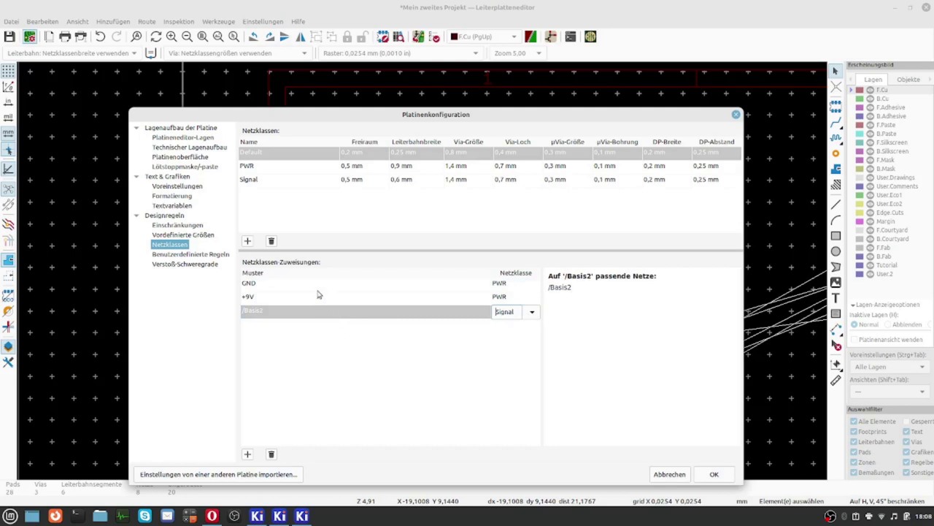
{"action": "left_click", "coordinate": [534, 313]}
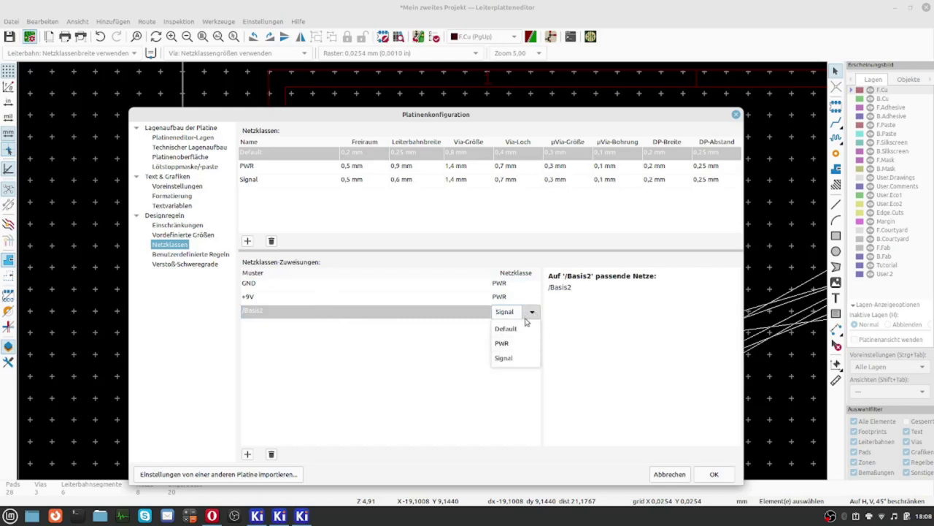
{"action": "left_click", "coordinate": [408, 365]}
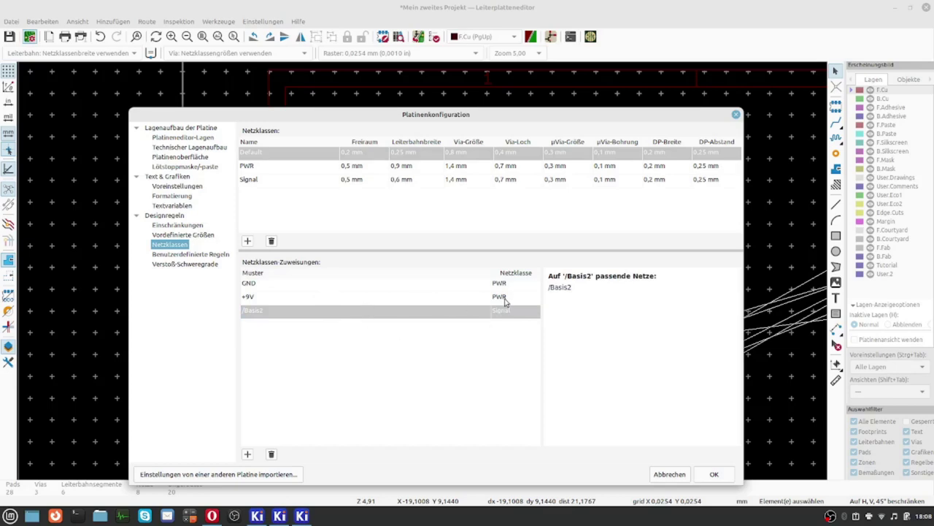
{"action": "left_click", "coordinate": [505, 298]}
{"action": "left_click", "coordinate": [412, 367]}
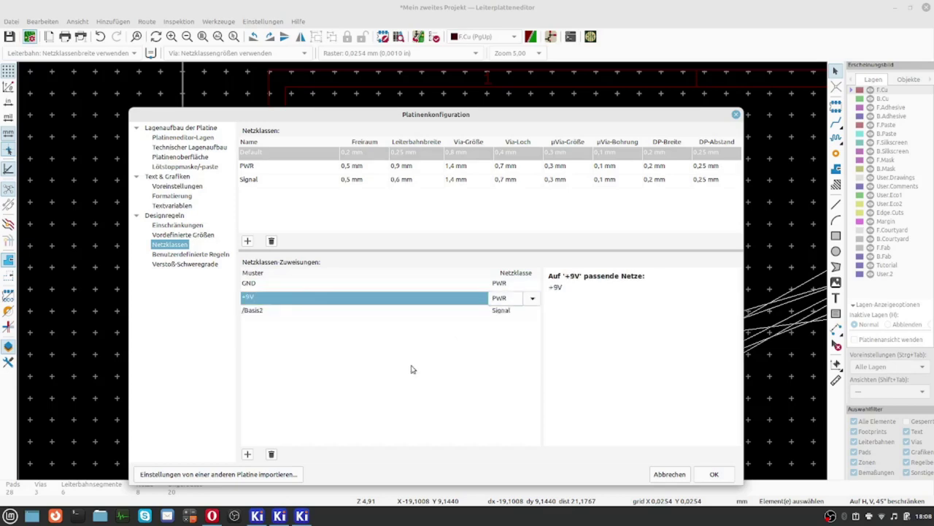
Step: Close the board setup with its settings accepted, and reopen it to view the net class assignments
{"action": "left_click", "coordinate": [711, 474]}
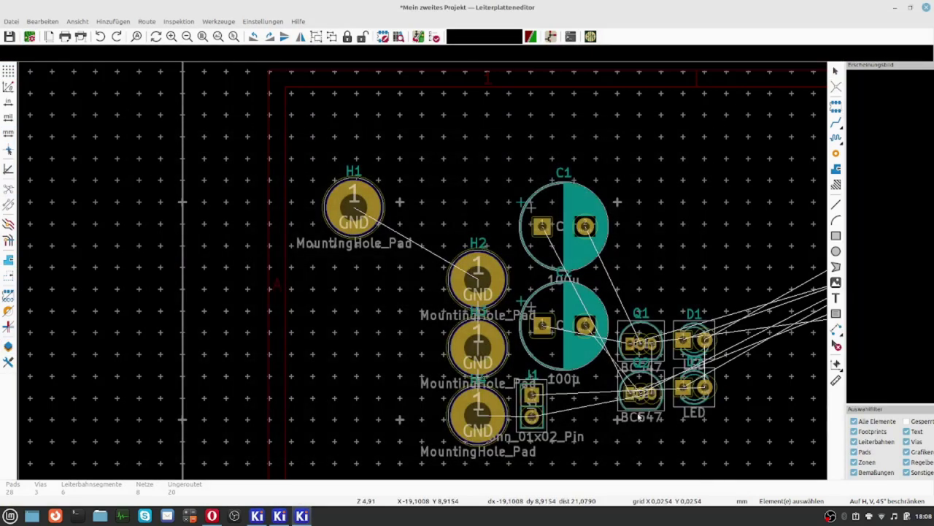
{"action": "scroll", "coordinate": [422, 275], "scroll_direction": "up", "scroll_amount": 4}
{"action": "scroll", "coordinate": [422, 274], "scroll_direction": "down", "scroll_amount": 4}
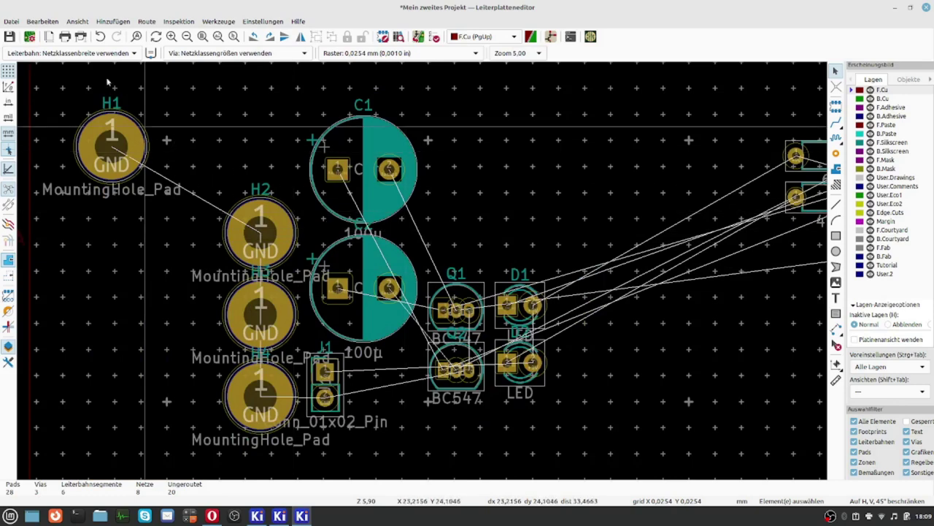
{"action": "left_click", "coordinate": [28, 36]}
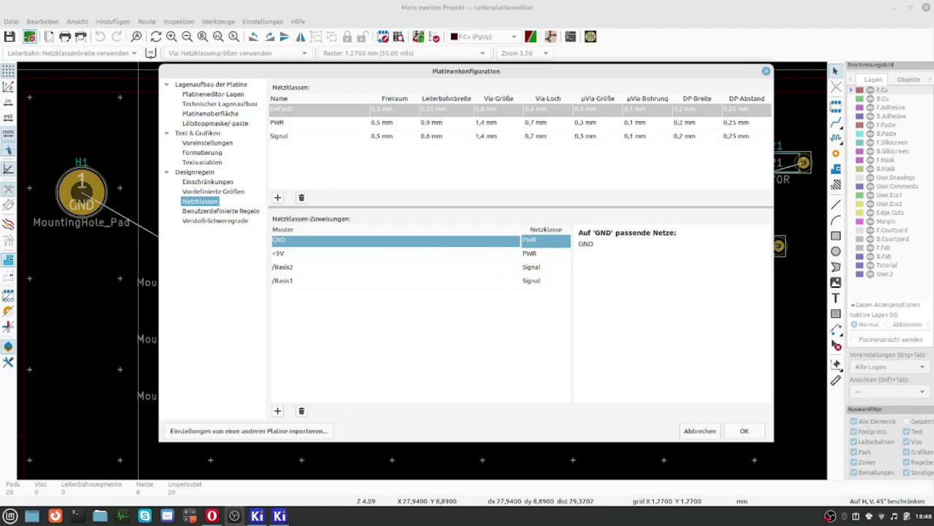
Step: Open the project's schematic editor and check the net name and resolved net class of the wire between D1 and R1
{"action": "left_click", "coordinate": [257, 515]}
{"action": "left_click", "coordinate": [499, 88]}
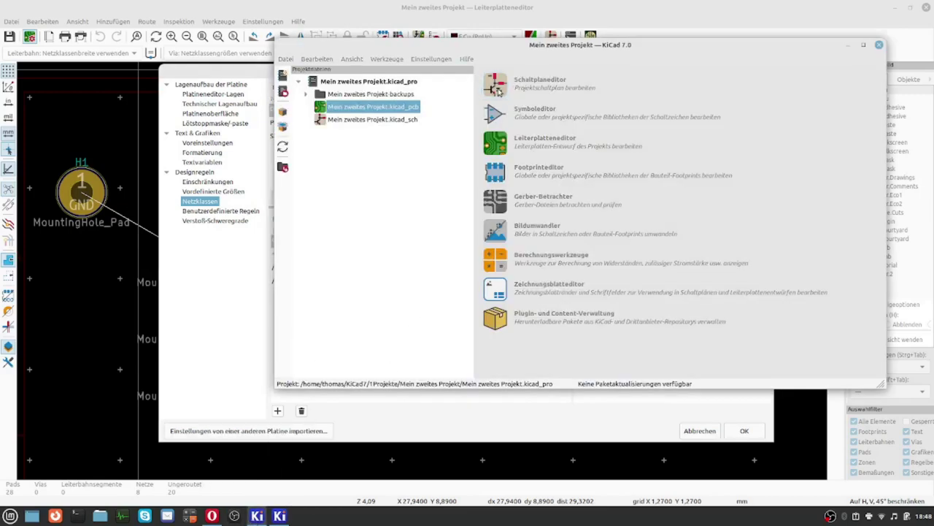
{"action": "scroll", "coordinate": [267, 111], "scroll_direction": "up", "scroll_amount": 10}
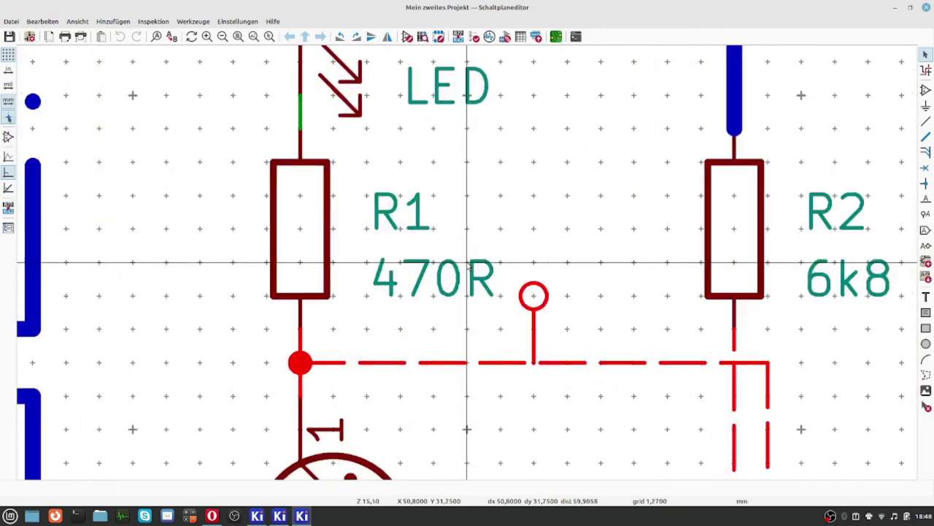
{"action": "left_click", "coordinate": [299, 117]}
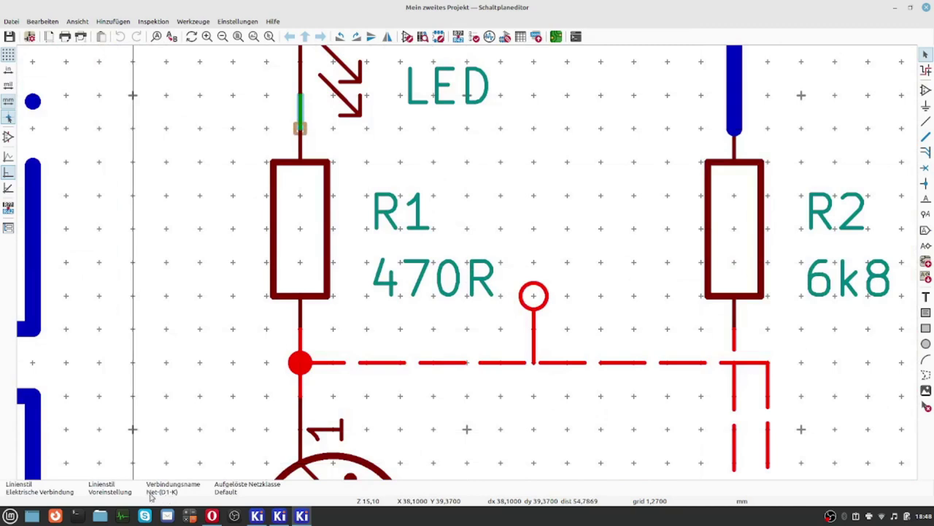
Step: Return to the board setup, check the net classes available for /Basis1, and close it without changes
{"action": "left_click", "coordinate": [279, 516]}
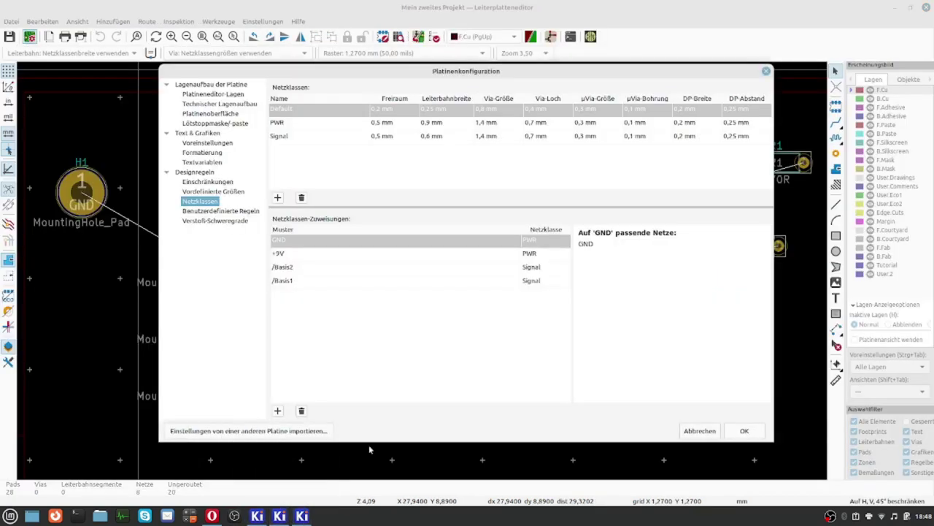
{"action": "left_click", "coordinate": [552, 284]}
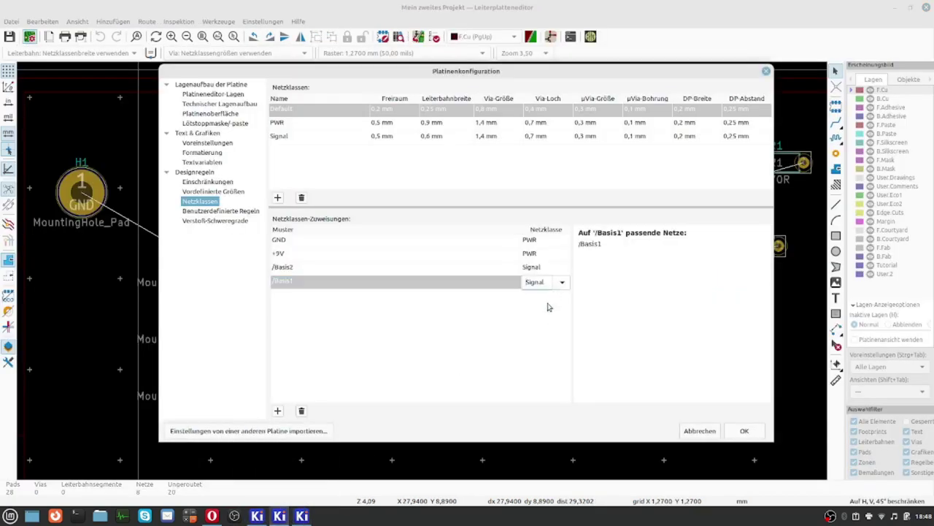
{"action": "left_click", "coordinate": [562, 285]}
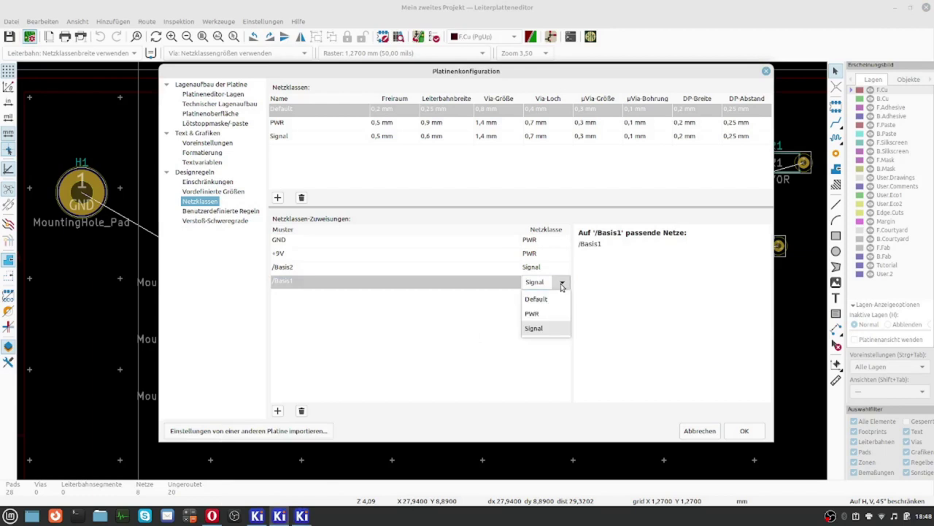
{"action": "left_click", "coordinate": [495, 364]}
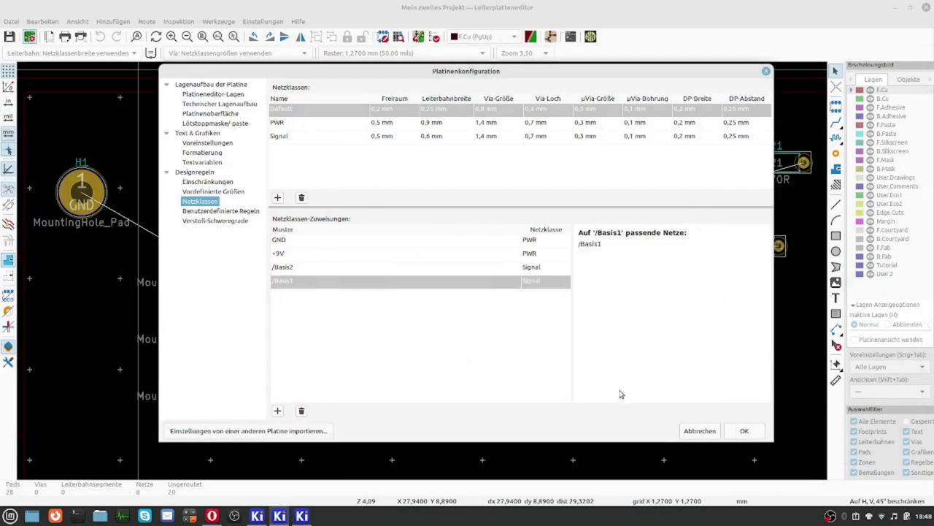
{"action": "left_click", "coordinate": [686, 432]}
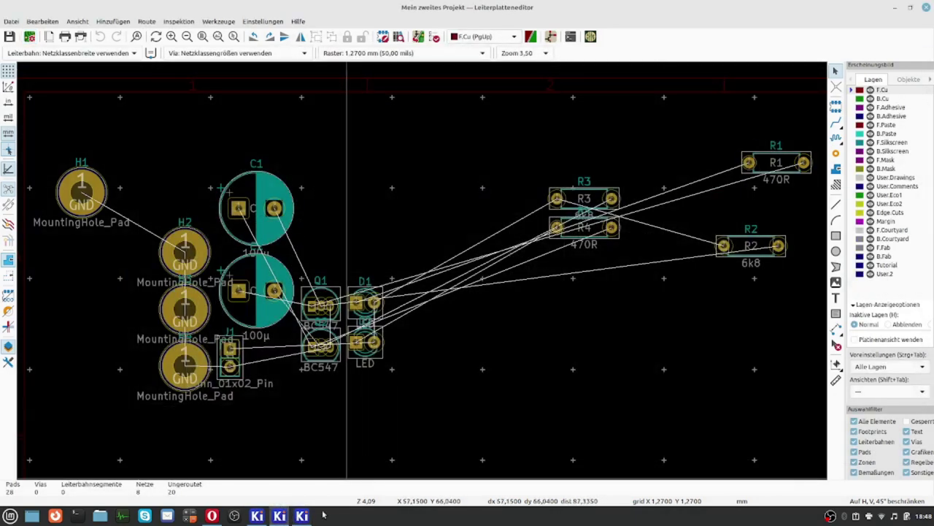
Step: Switch back to the schematic and inspect the D1–R1 connection and the rest of the circuit's wiring
{"action": "left_click", "coordinate": [297, 518]}
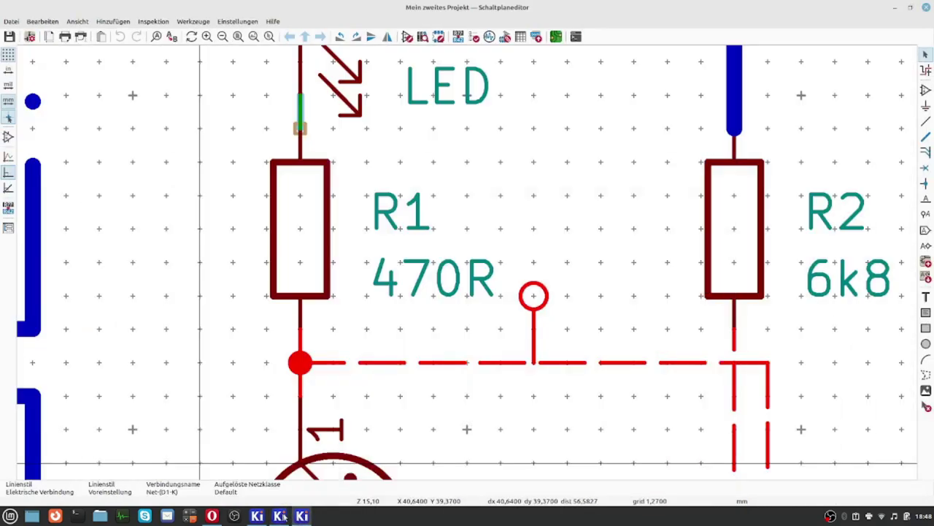
{"action": "scroll", "coordinate": [468, 265], "scroll_direction": "down", "scroll_amount": 4}
{"action": "scroll", "coordinate": [468, 270], "scroll_direction": "up", "scroll_amount": 4}
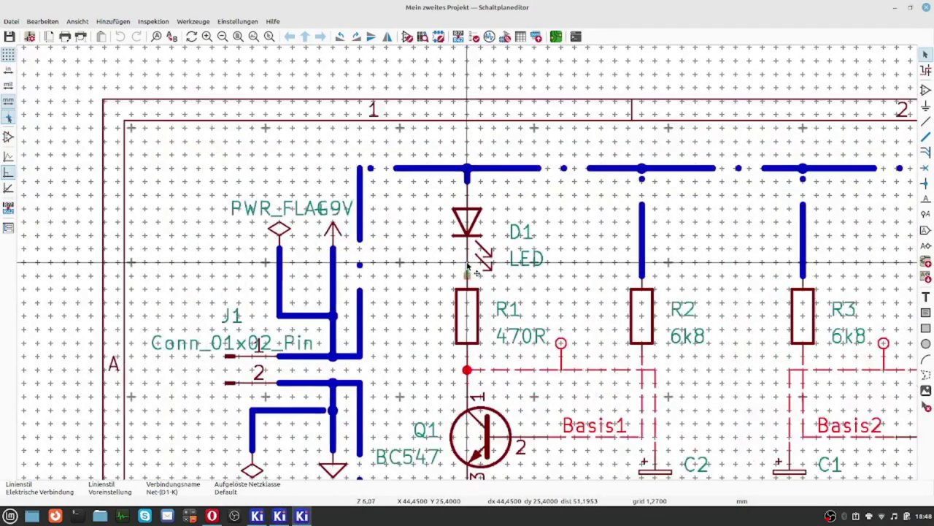
{"action": "left_click", "coordinate": [546, 257]}
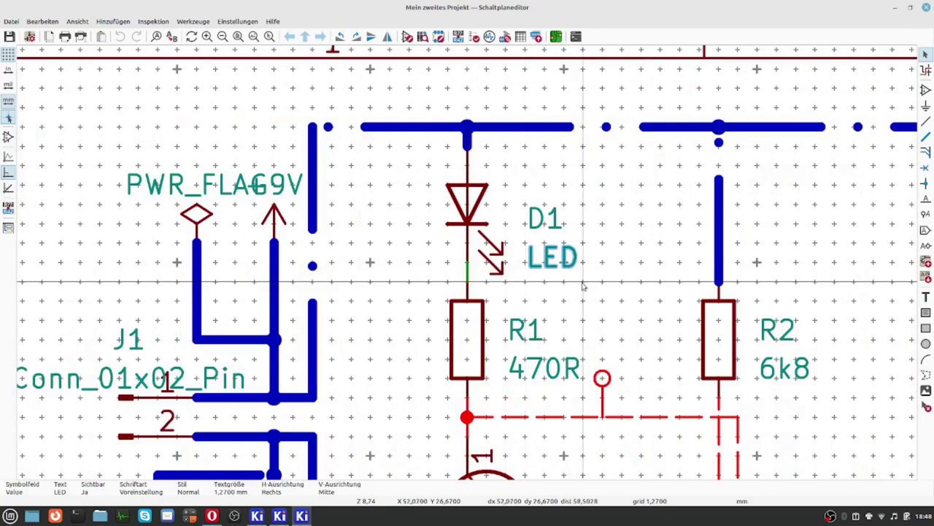
{"action": "scroll", "coordinate": [467, 264], "scroll_direction": "down", "scroll_amount": 4}
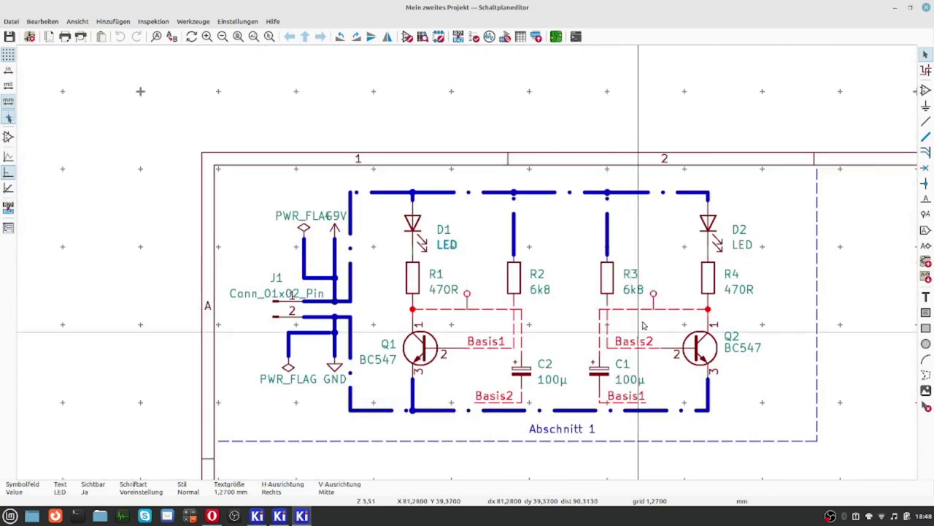